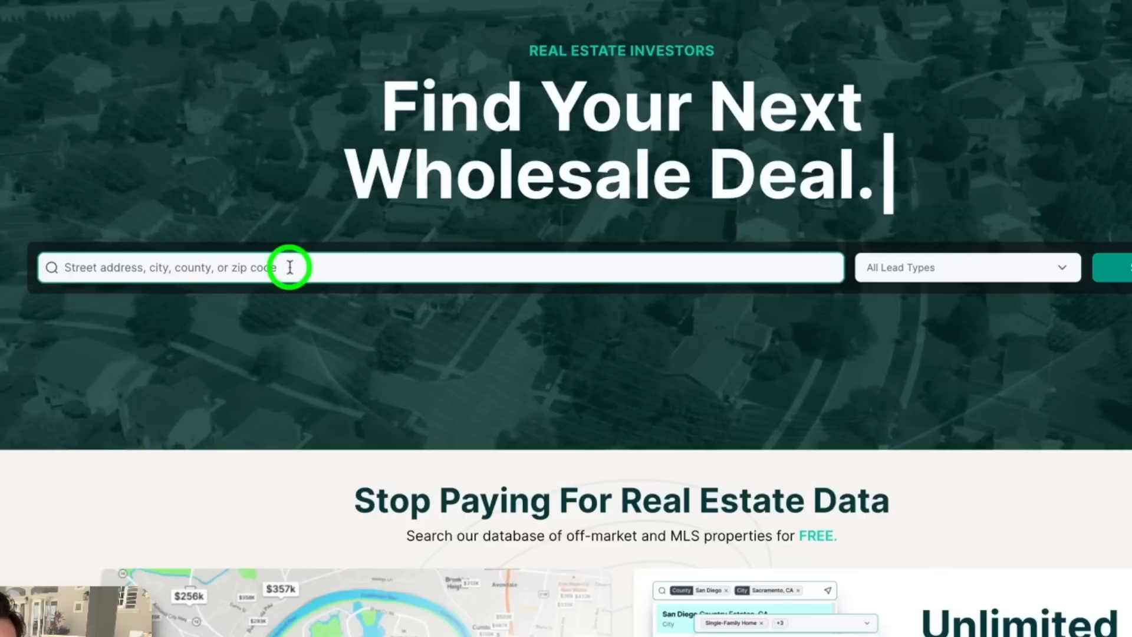
Search Oklahoma City, OK with the lead type set to For Sale (MLS), returning 764 properties
{"action": "type", "text": "oklah"}
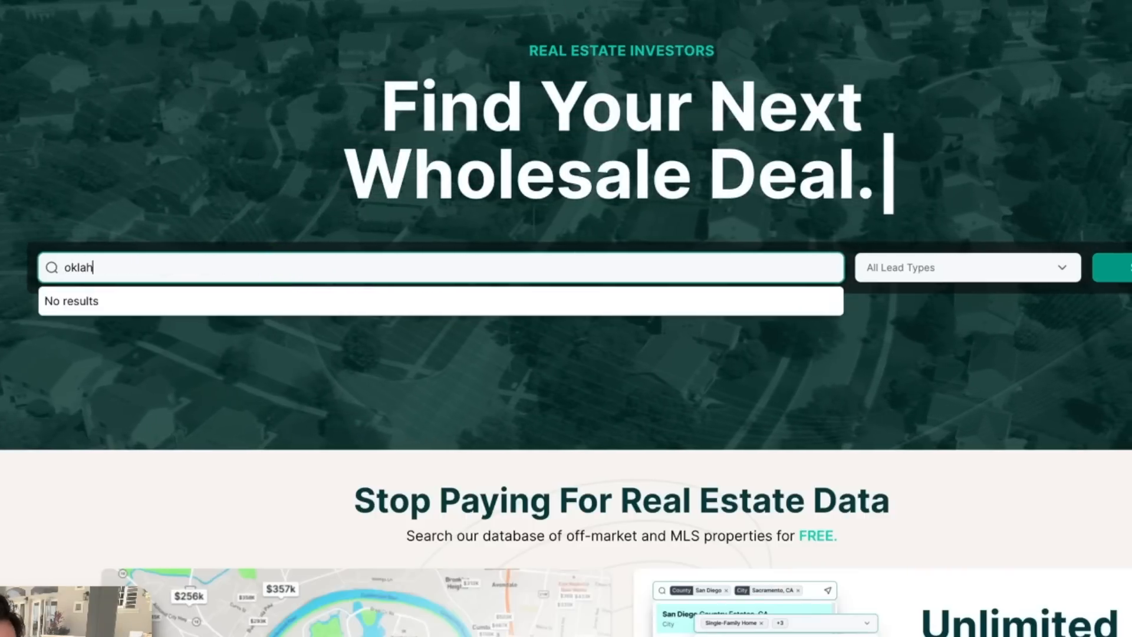
{"action": "left_click", "coordinate": [91, 498]}
{"action": "left_click", "coordinate": [916, 272]}
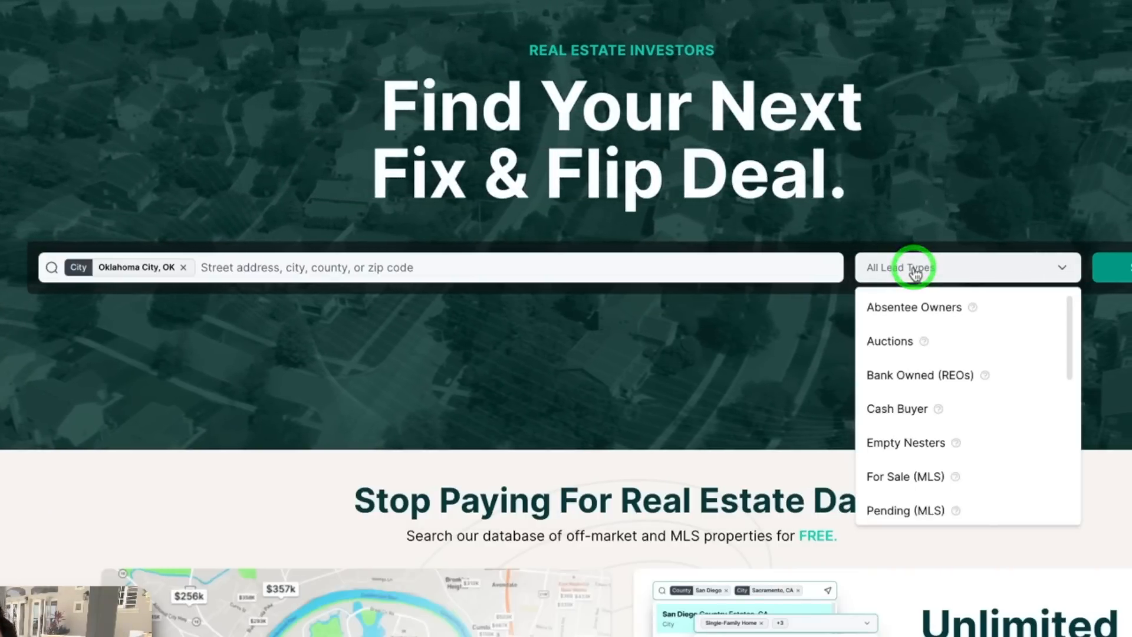
{"action": "scroll", "coordinate": [888, 378], "scroll_direction": "down", "scroll_amount": 2}
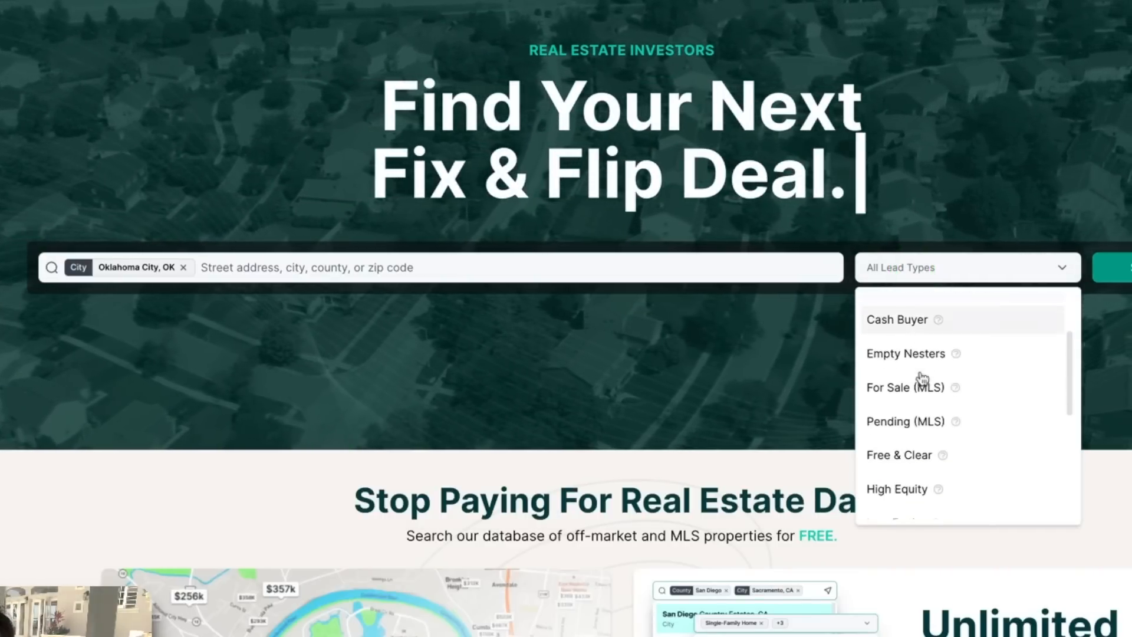
{"action": "left_click", "coordinate": [888, 387]}
{"action": "left_click", "coordinate": [1120, 269]}
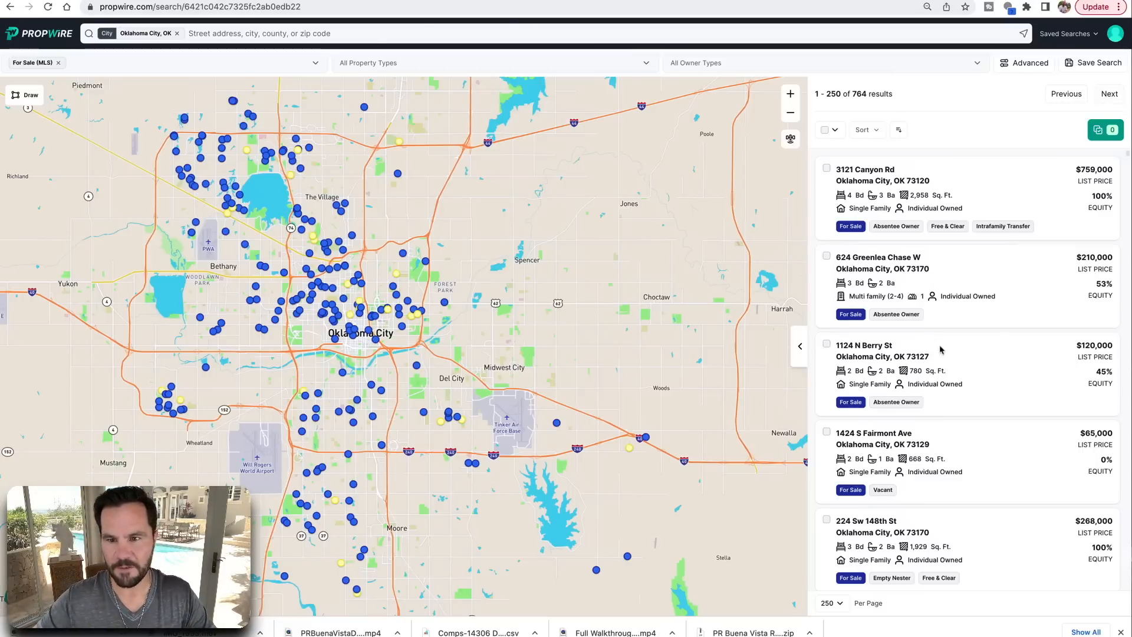
{"action": "scroll", "coordinate": [940, 353], "scroll_direction": "down", "scroll_amount": 3}
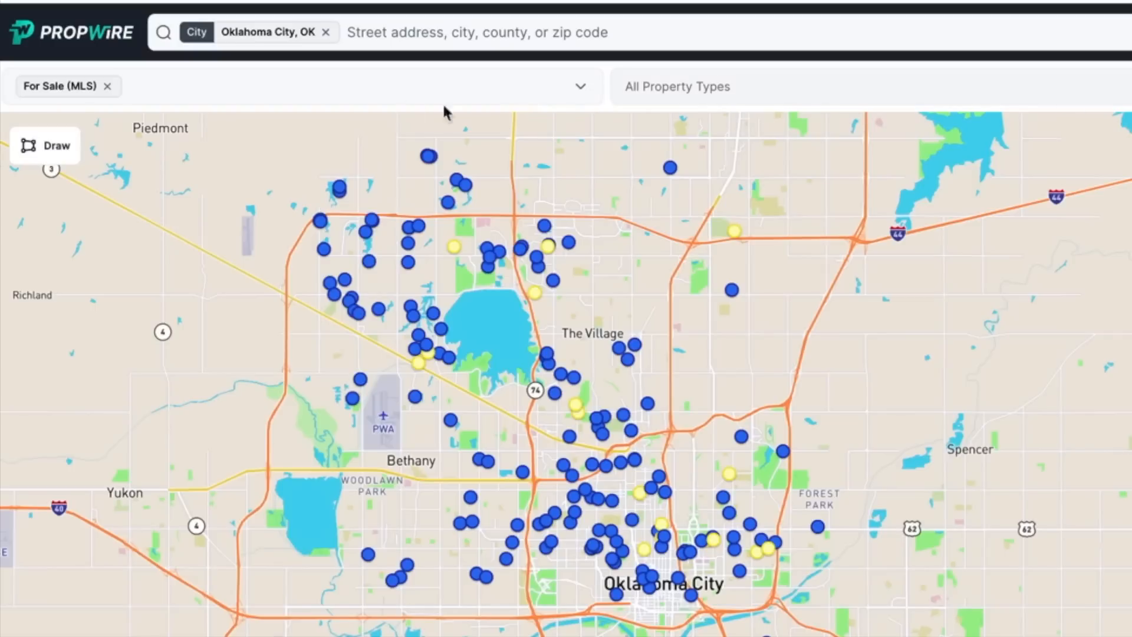
Turn on Must Match All Selected in the lead types list
{"action": "left_click", "coordinate": [314, 90]}
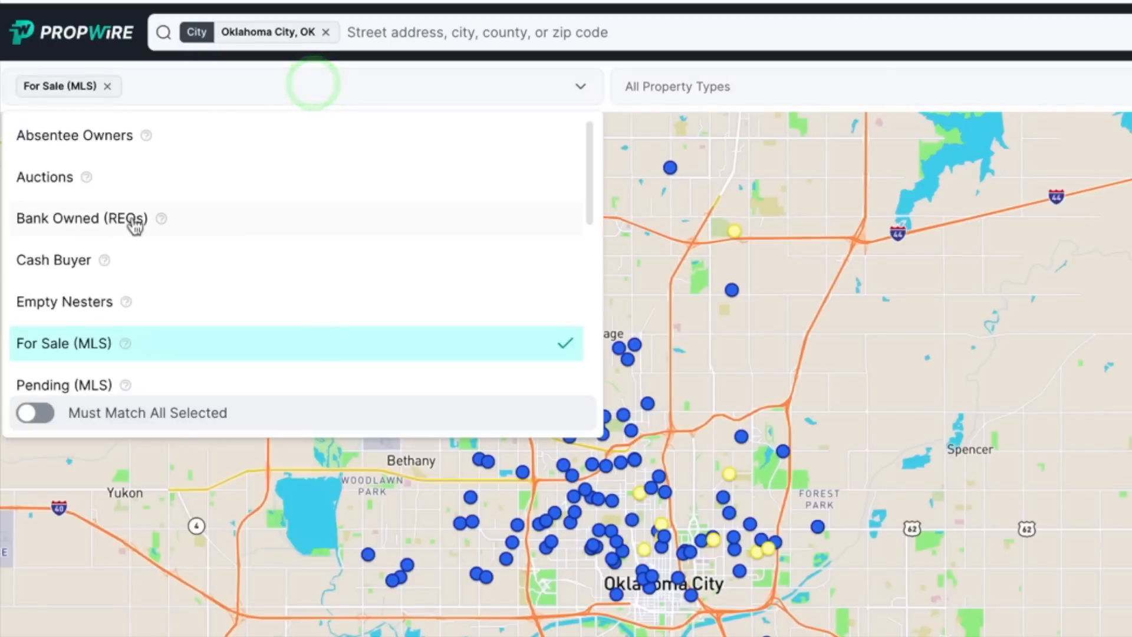
{"action": "scroll", "coordinate": [134, 215], "scroll_direction": "down", "scroll_amount": 7}
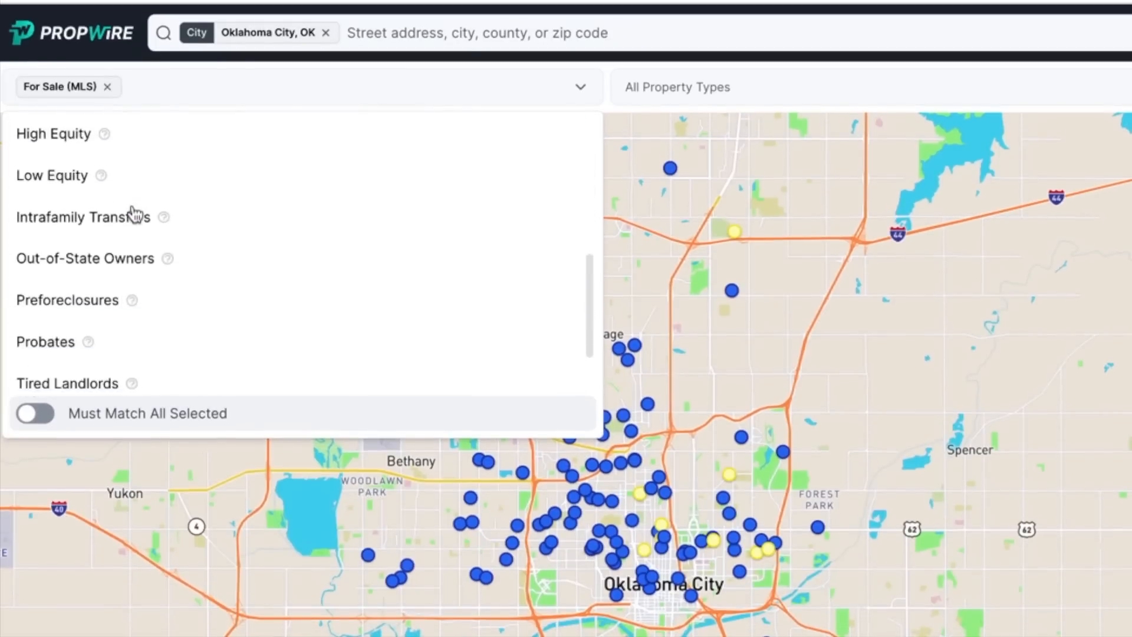
{"action": "scroll", "coordinate": [131, 213], "scroll_direction": "up", "scroll_amount": 5}
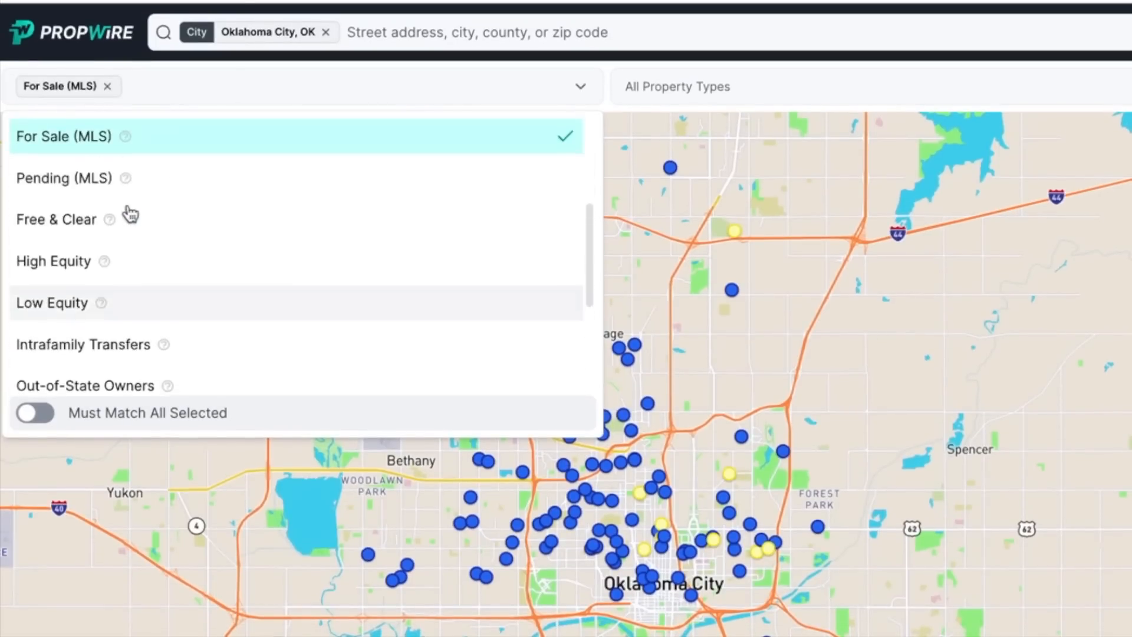
{"action": "scroll", "coordinate": [124, 219], "scroll_direction": "up", "scroll_amount": 1}
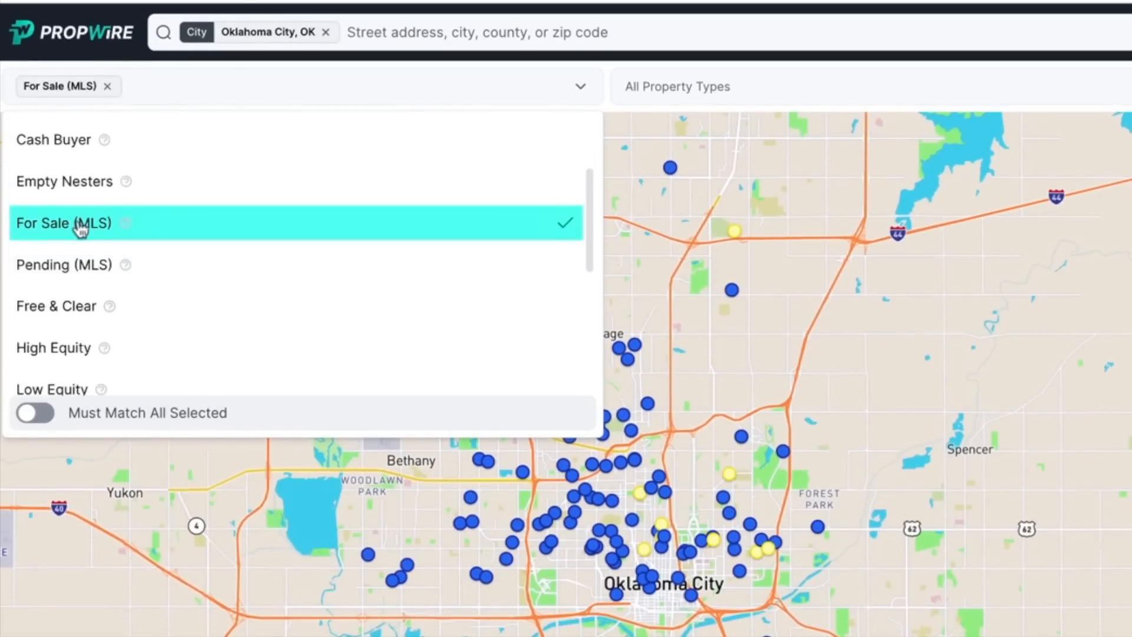
{"action": "left_click", "coordinate": [35, 413]}
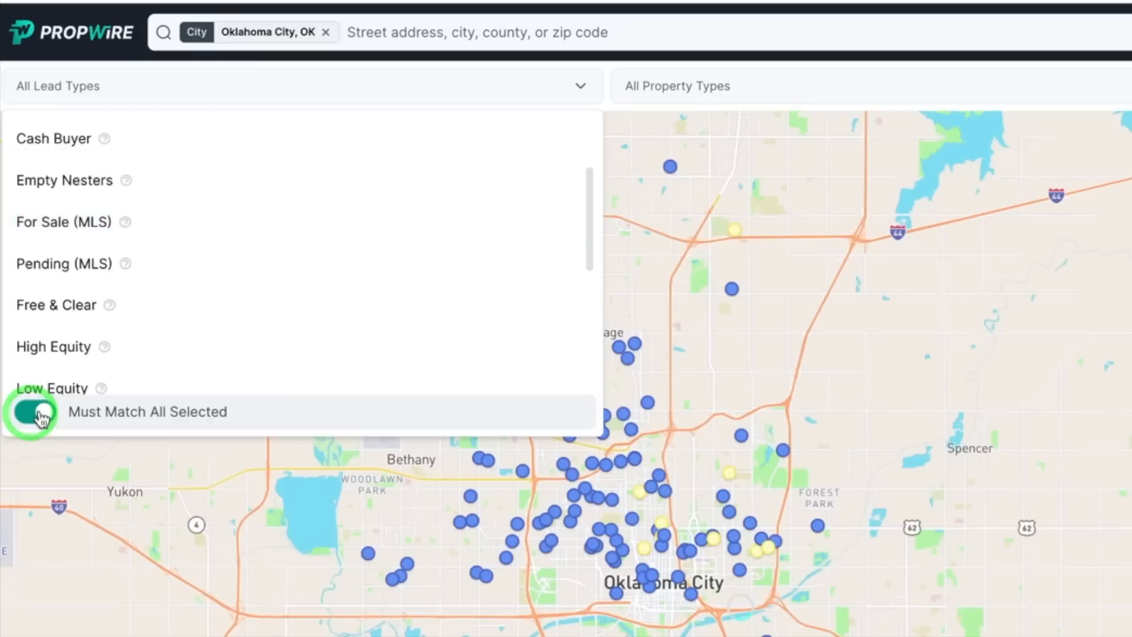
Re-select For Sale (MLS) as the lead type and confirm the 764 result count
{"action": "scroll", "coordinate": [113, 238], "scroll_direction": "up", "scroll_amount": 4}
{"action": "scroll", "coordinate": [114, 239], "scroll_direction": "down", "scroll_amount": 6}
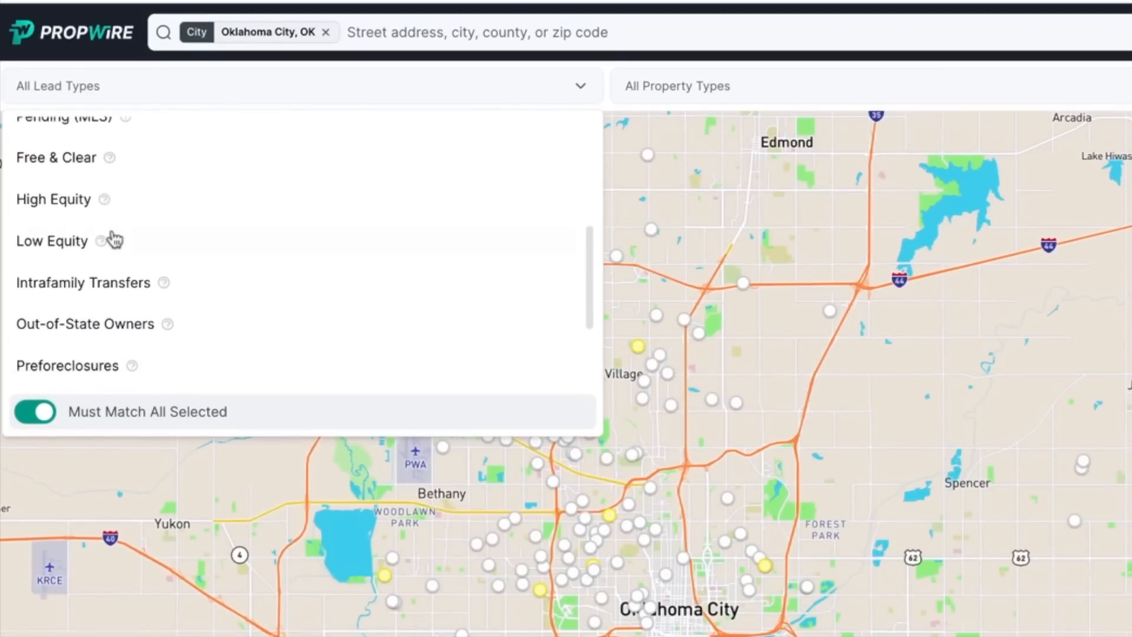
{"action": "scroll", "coordinate": [113, 238], "scroll_direction": "up", "scroll_amount": 4}
{"action": "scroll", "coordinate": [112, 234], "scroll_direction": "up", "scroll_amount": 3}
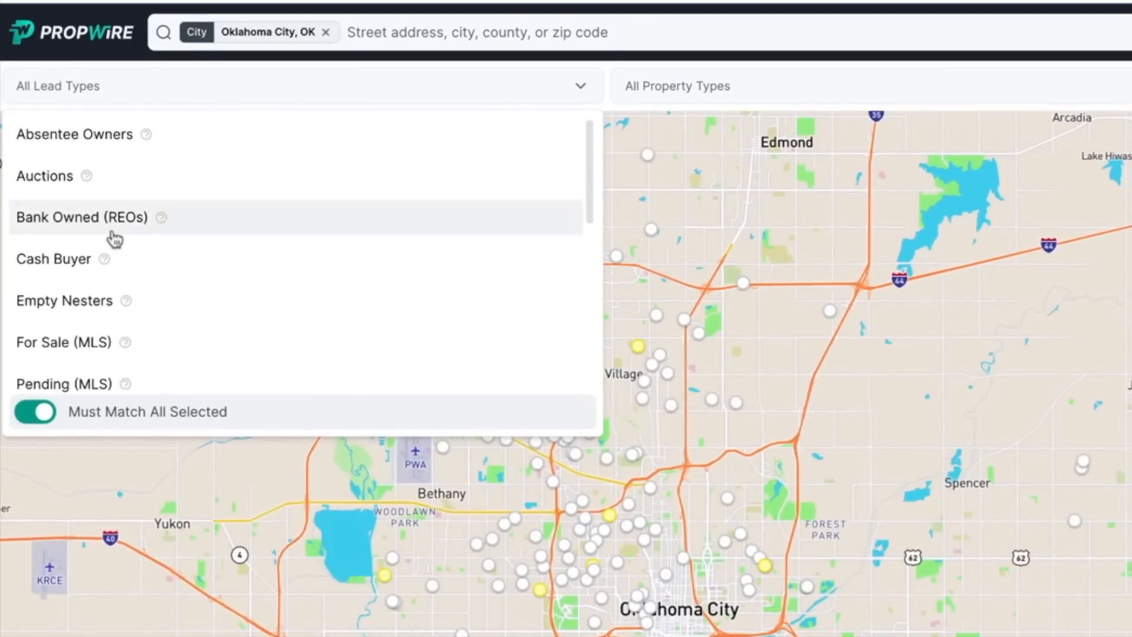
{"action": "scroll", "coordinate": [112, 239], "scroll_direction": "down", "scroll_amount": 4}
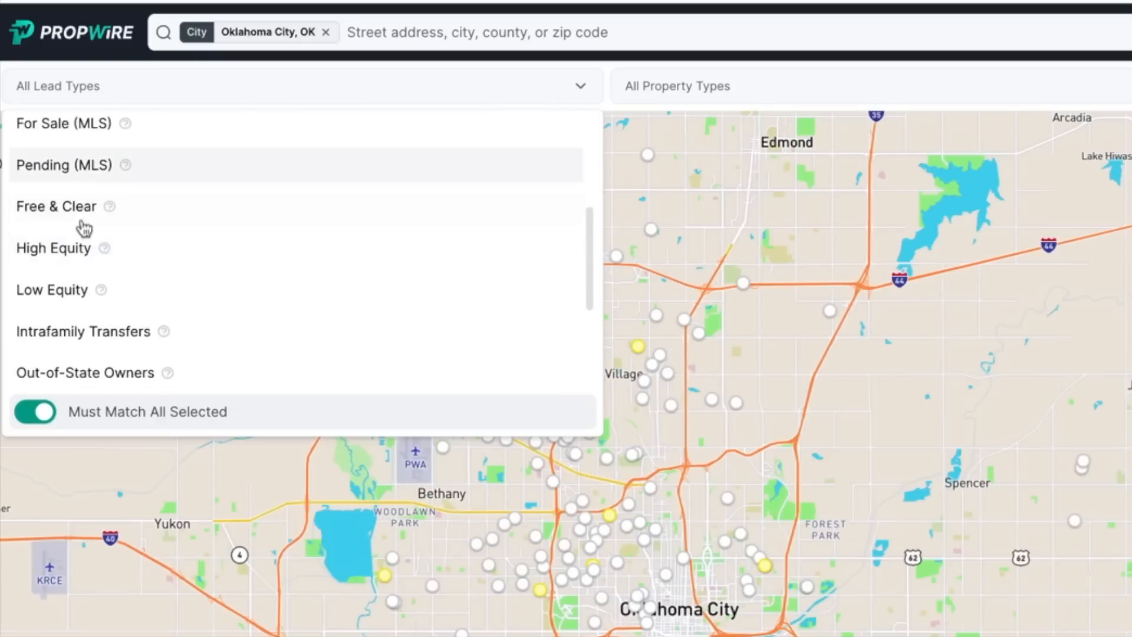
{"action": "scroll", "coordinate": [81, 168], "scroll_direction": "up", "scroll_amount": 1}
{"action": "left_click", "coordinate": [47, 201]}
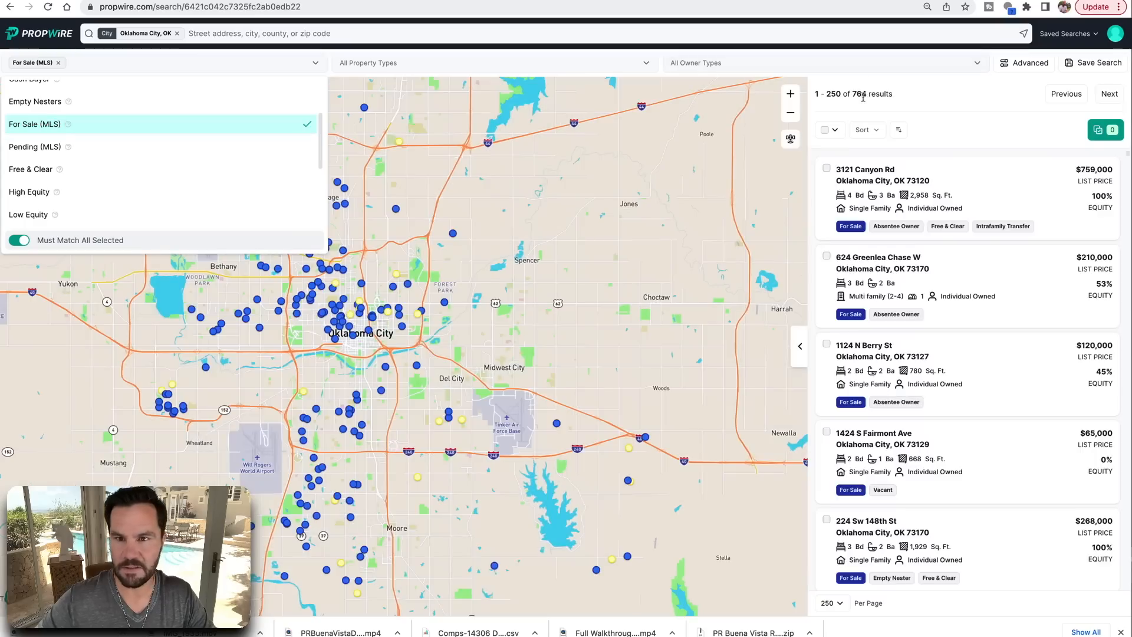
{"action": "double_click", "coordinate": [858, 94]}
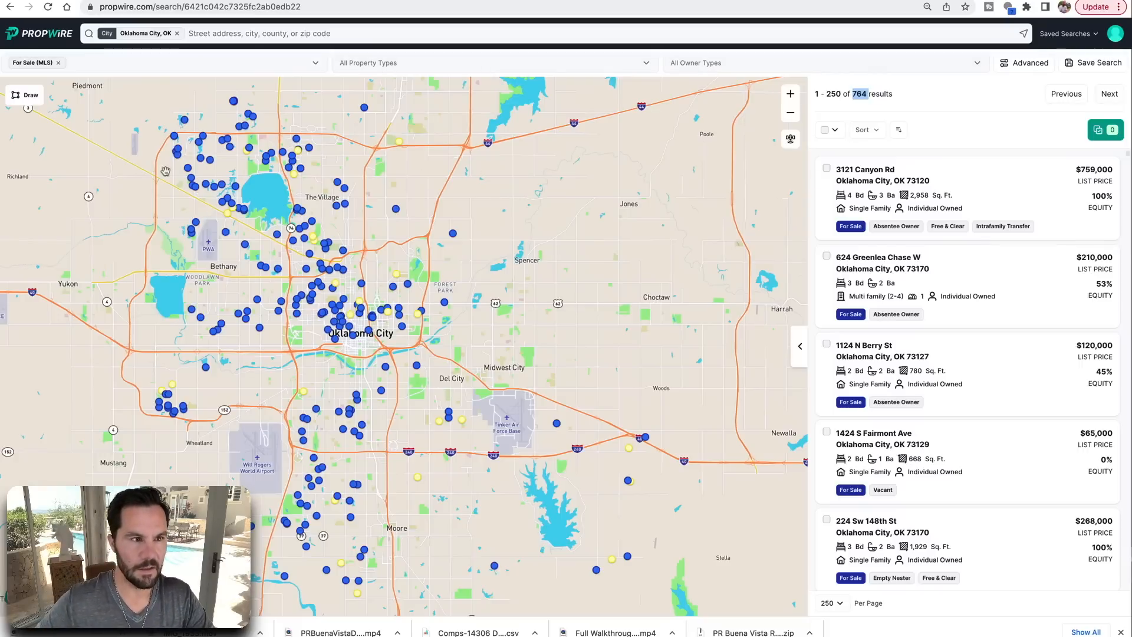
{"action": "left_click", "coordinate": [96, 61]}
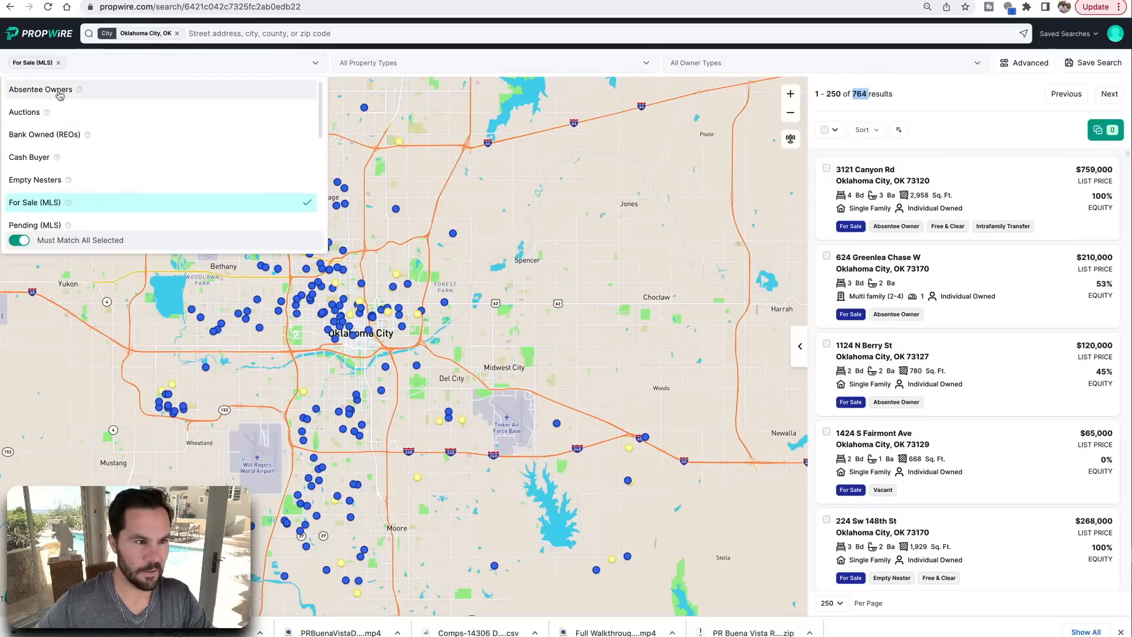
Add Absentee Owners (468 results), then Free & Clear, as lead filters, leaving 271 results
{"action": "left_click", "coordinate": [58, 91]}
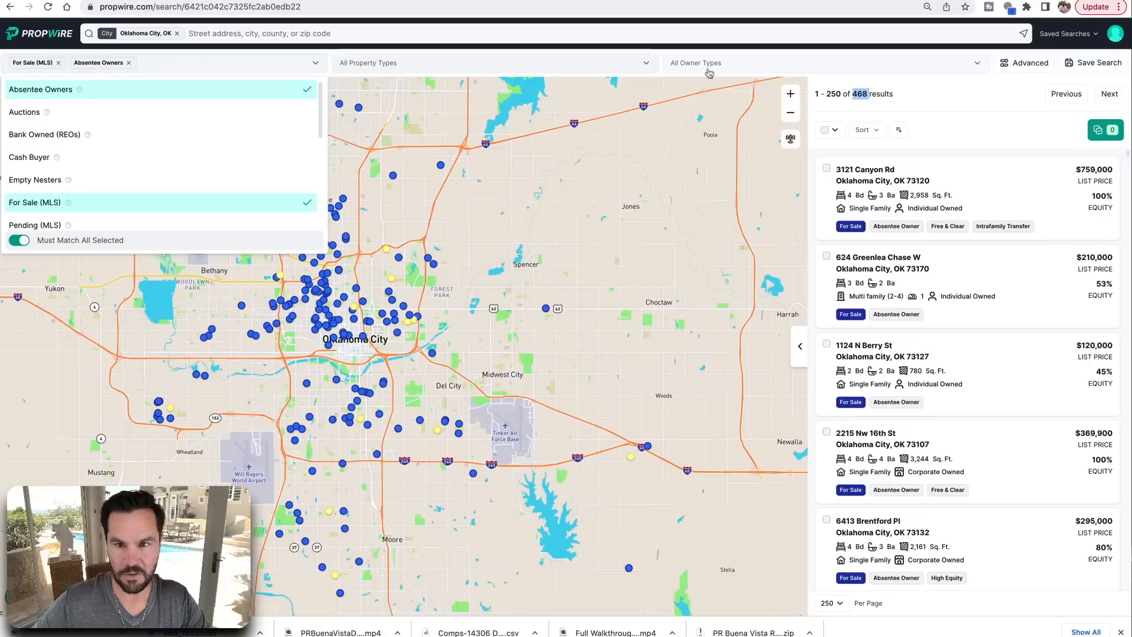
{"action": "left_click", "coordinate": [892, 93]}
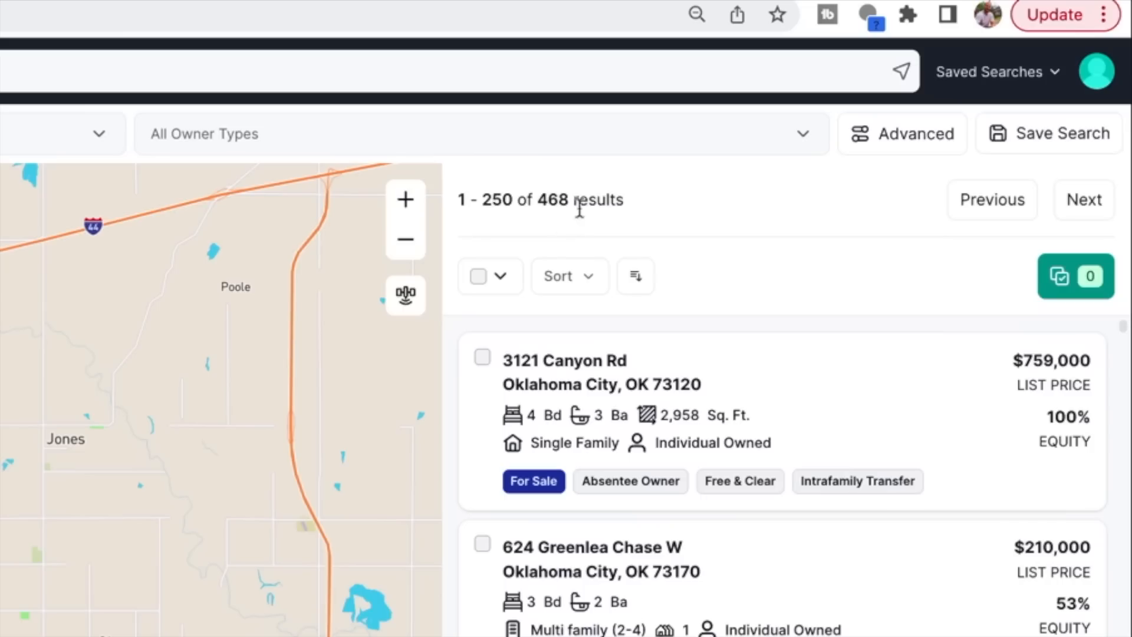
{"action": "left_click_drag", "start_coordinate": [631, 203], "coordinate": [534, 200]}
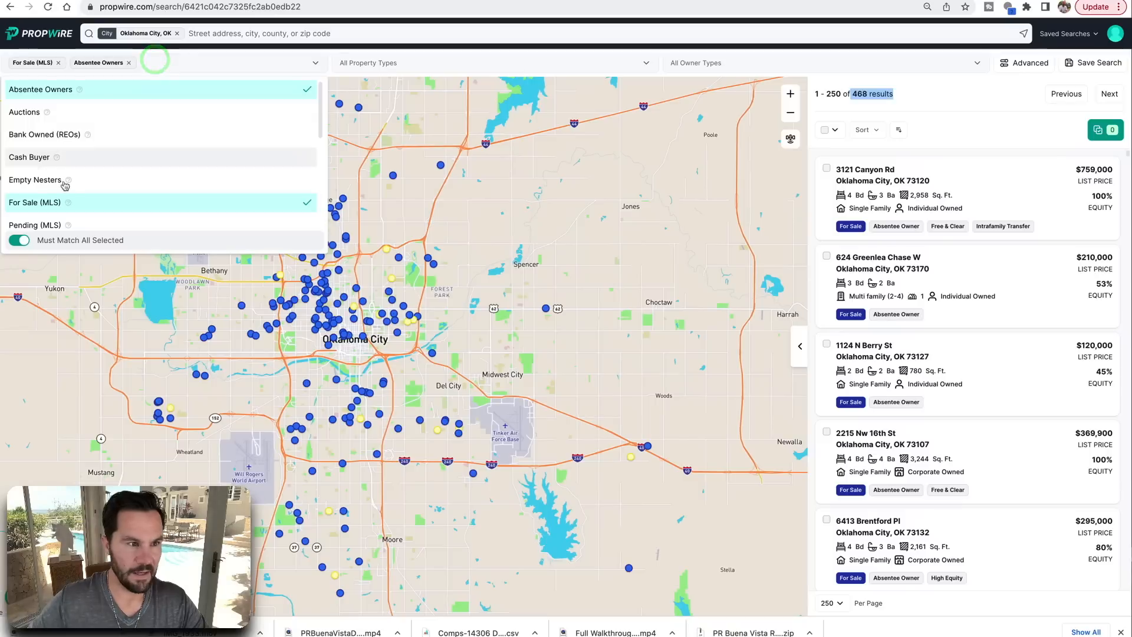
{"action": "scroll", "coordinate": [76, 135], "scroll_direction": "down", "scroll_amount": 5}
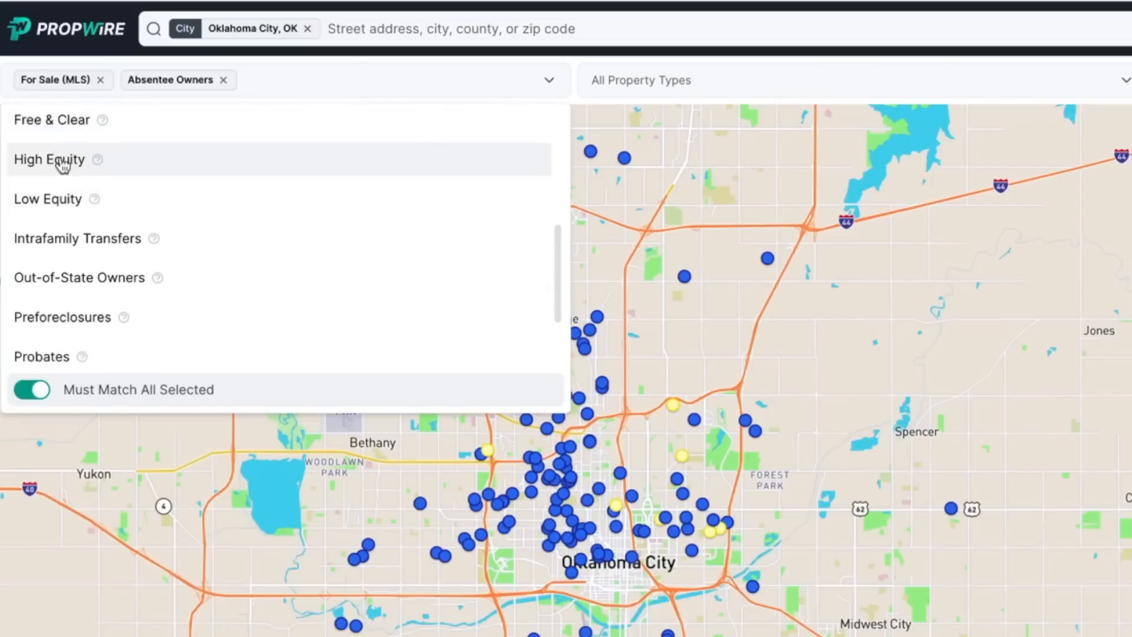
{"action": "left_click", "coordinate": [56, 120]}
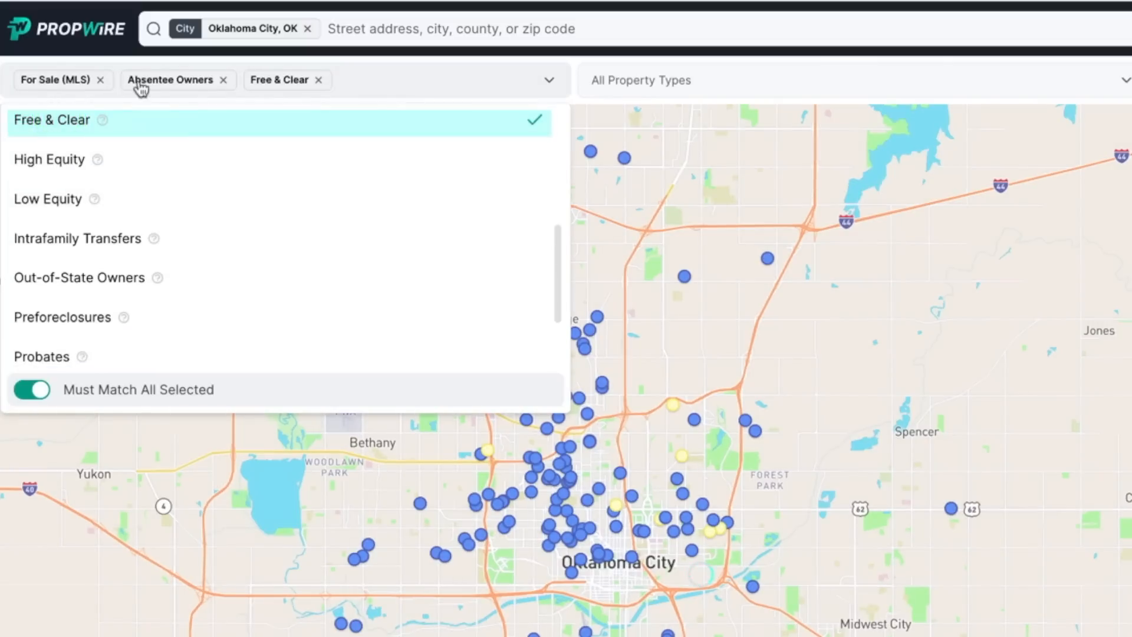
{"action": "left_click", "coordinate": [771, 139]}
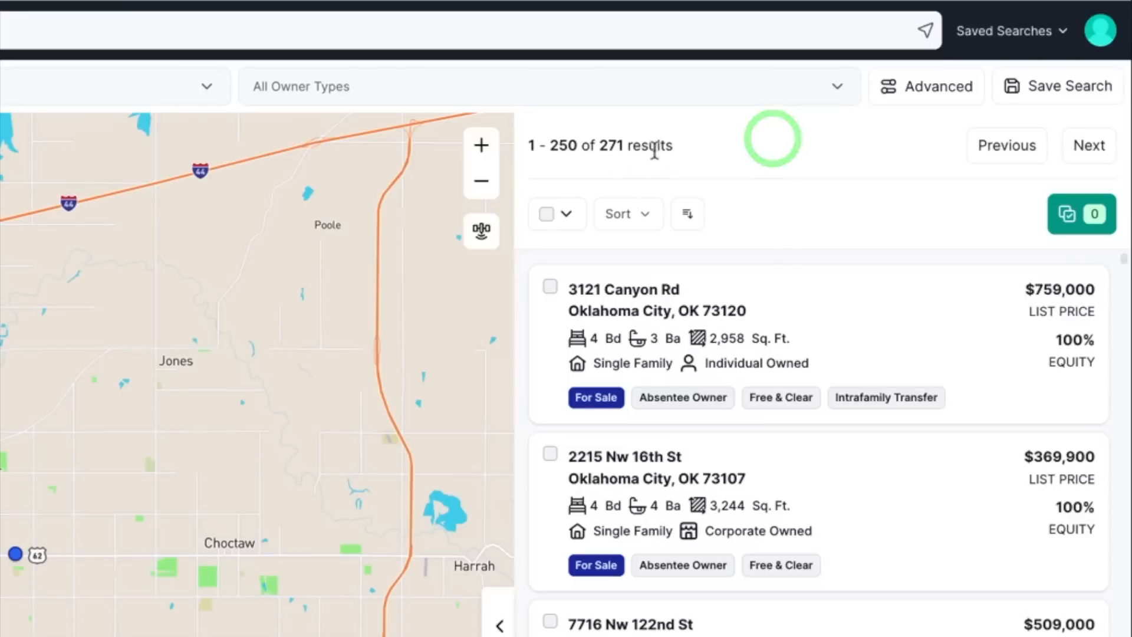
{"action": "left_click_drag", "start_coordinate": [691, 146], "coordinate": [598, 145]}
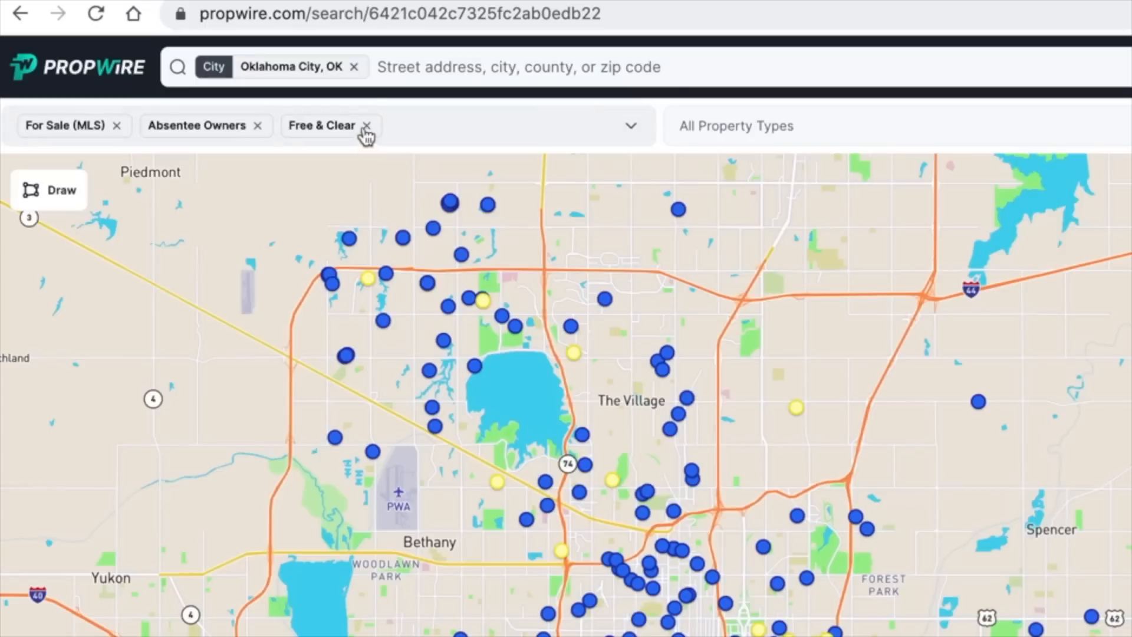
Drop the Free & Clear and Absentee Owners filters and set property type to Single-Family Homes (542 results)
{"action": "left_click", "coordinate": [183, 62]}
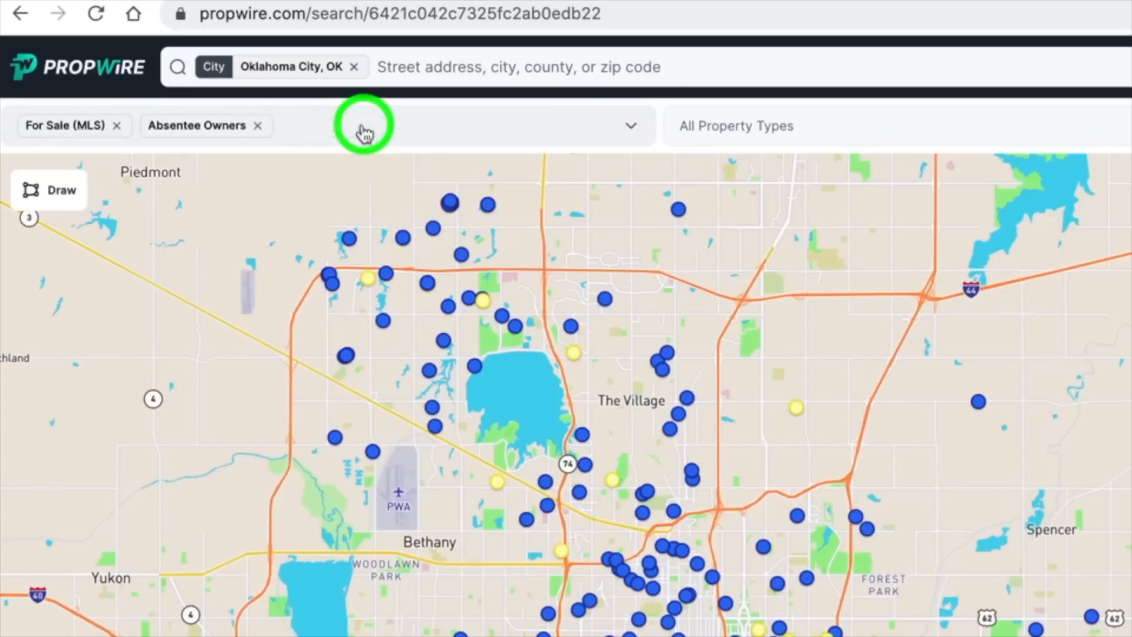
{"action": "left_click", "coordinate": [128, 63]}
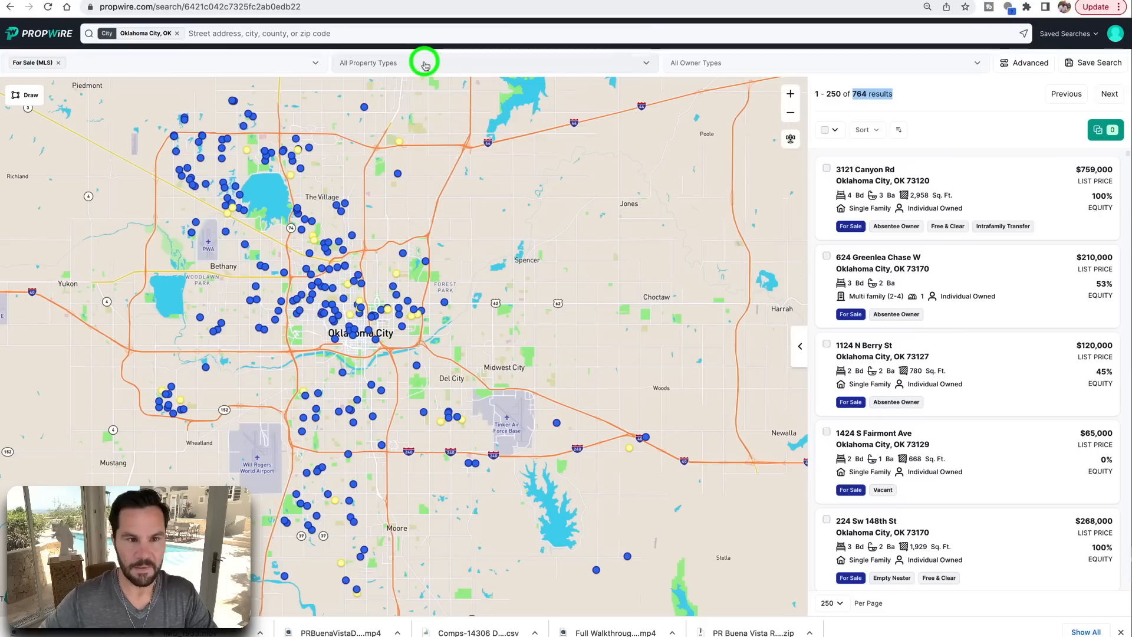
{"action": "left_click", "coordinate": [856, 120]}
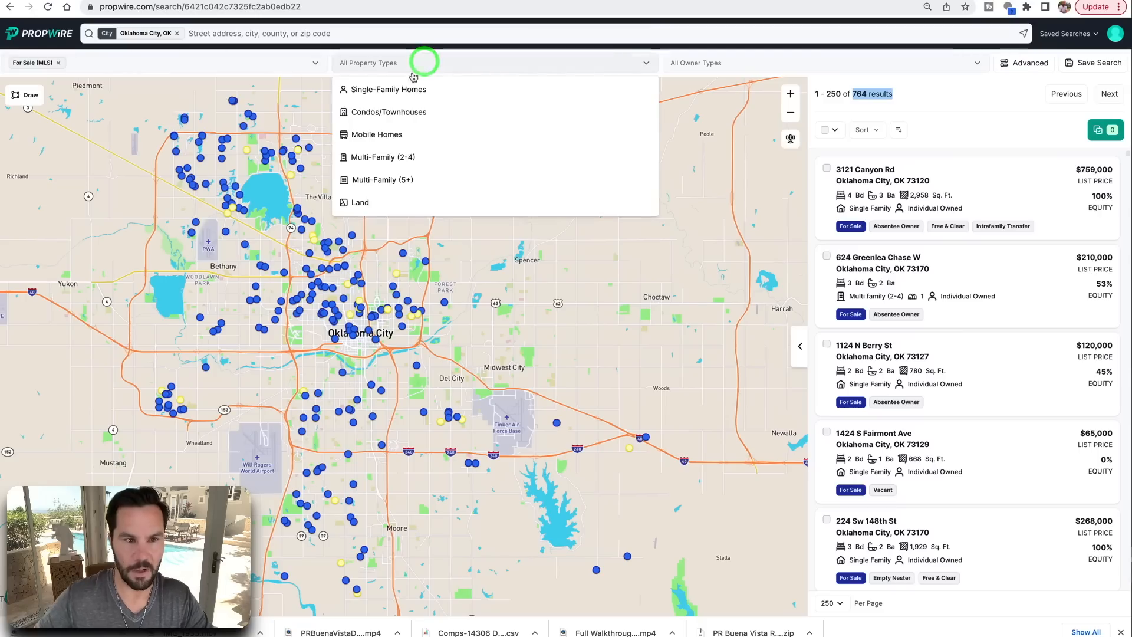
{"action": "left_click", "coordinate": [367, 91]}
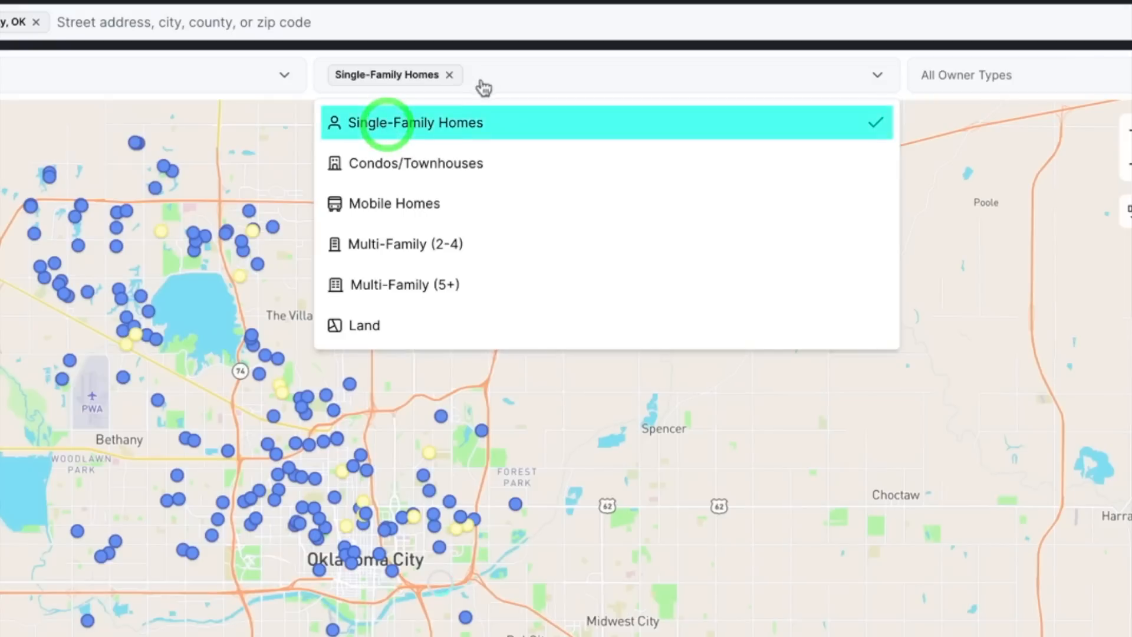
{"action": "left_click", "coordinate": [432, 62]}
{"action": "left_click", "coordinate": [450, 75]}
{"action": "left_click", "coordinate": [472, 75]}
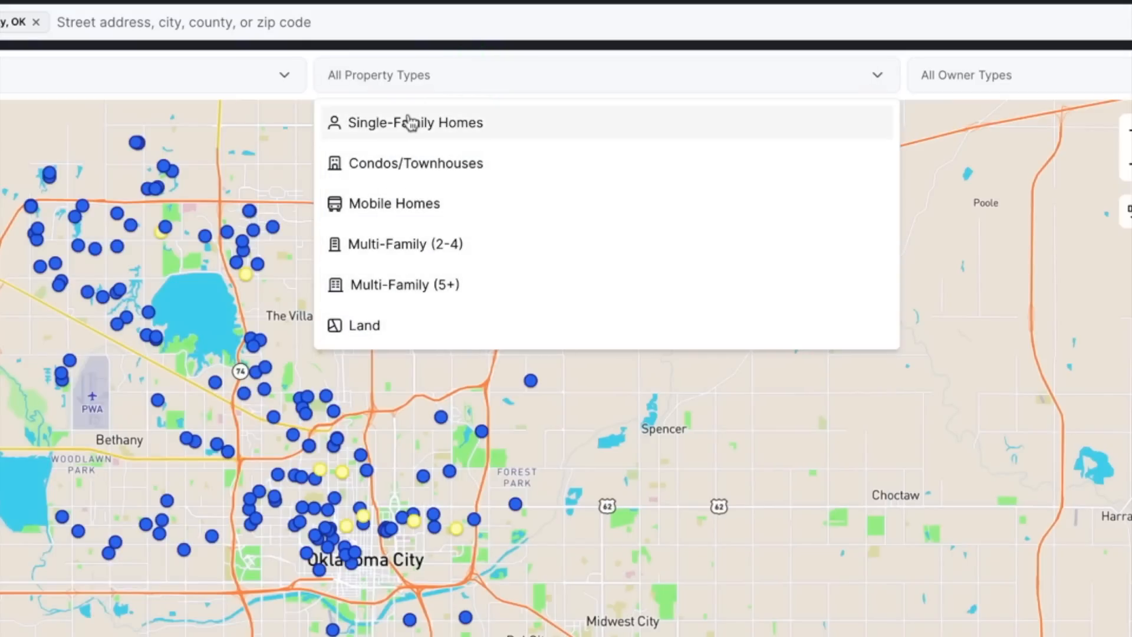
{"action": "left_click", "coordinate": [434, 120]}
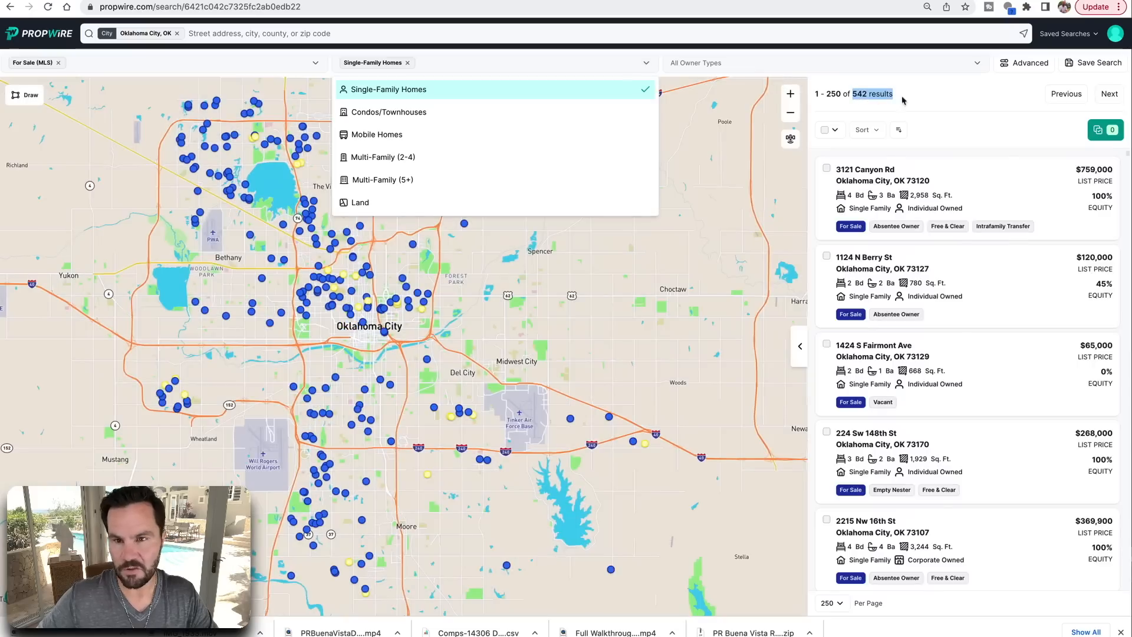
{"action": "left_click", "coordinate": [917, 96]}
{"action": "left_click", "coordinate": [888, 97]}
{"action": "left_click_drag", "start_coordinate": [647, 142], "coordinate": [589, 141]}
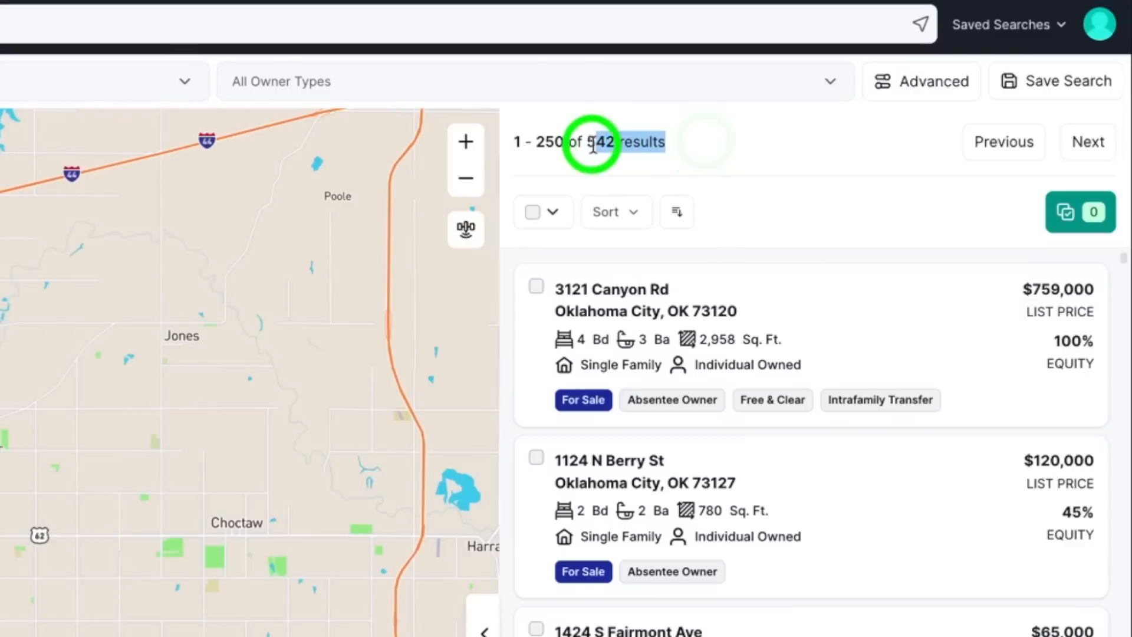
Add Individual as the owner-type filter, reducing the results to 333
{"action": "left_click", "coordinate": [343, 88]}
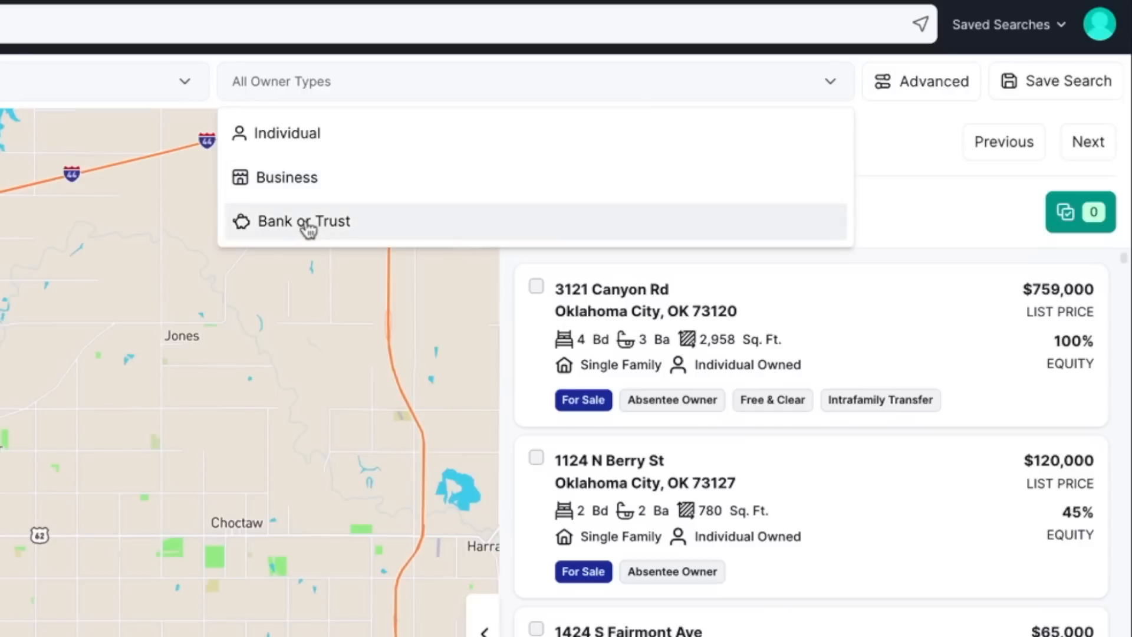
{"action": "left_click", "coordinate": [265, 81]}
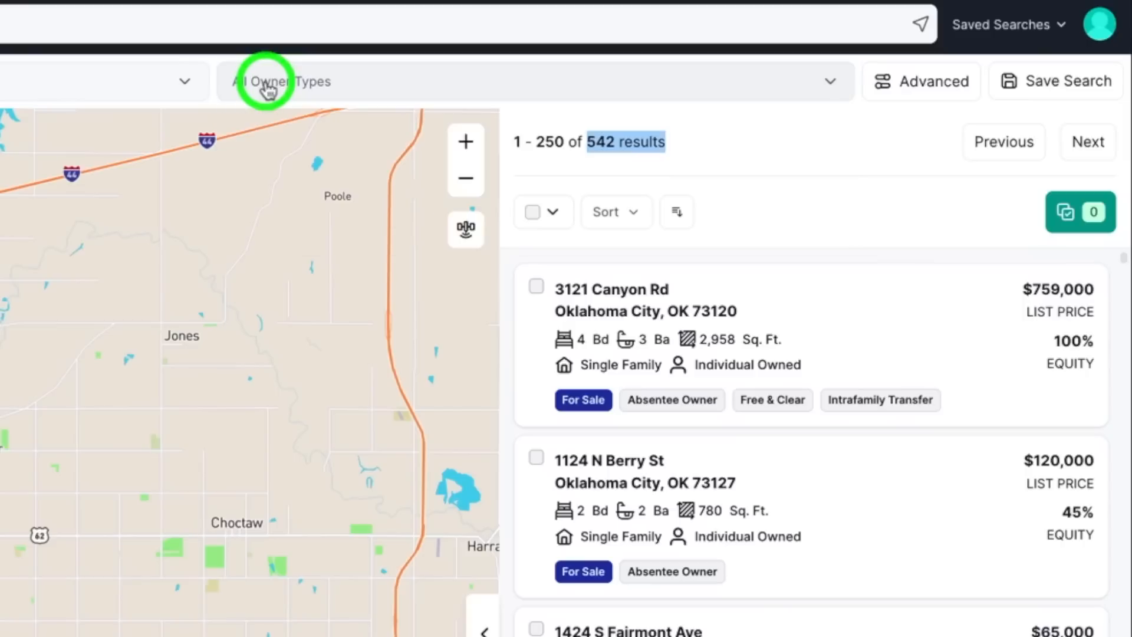
{"action": "left_click", "coordinate": [339, 85]}
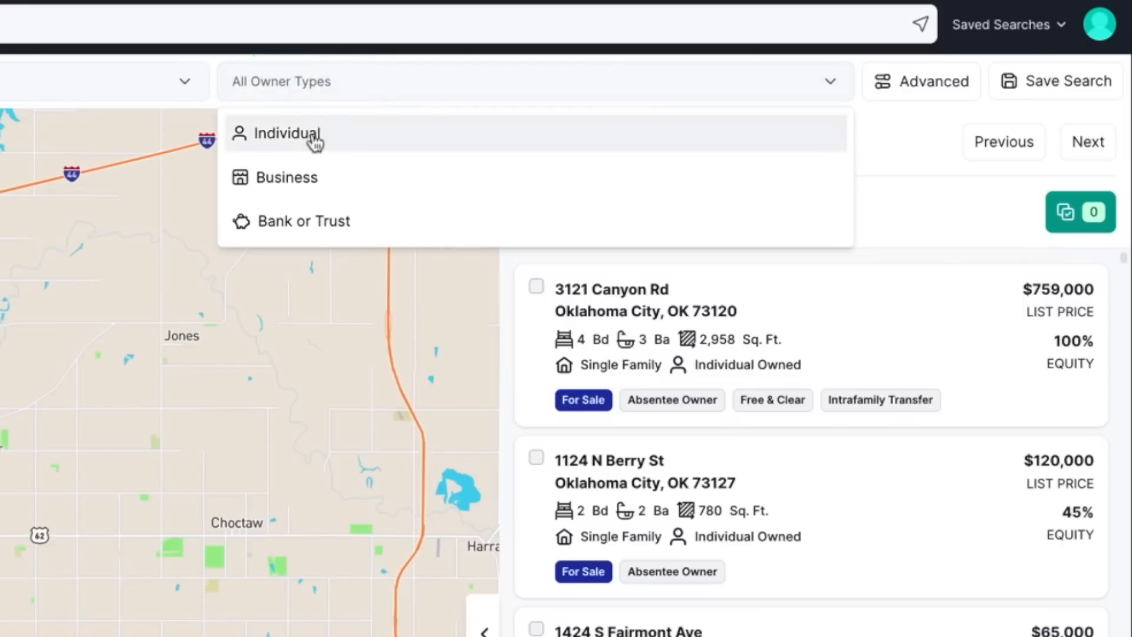
{"action": "left_click", "coordinate": [313, 140]}
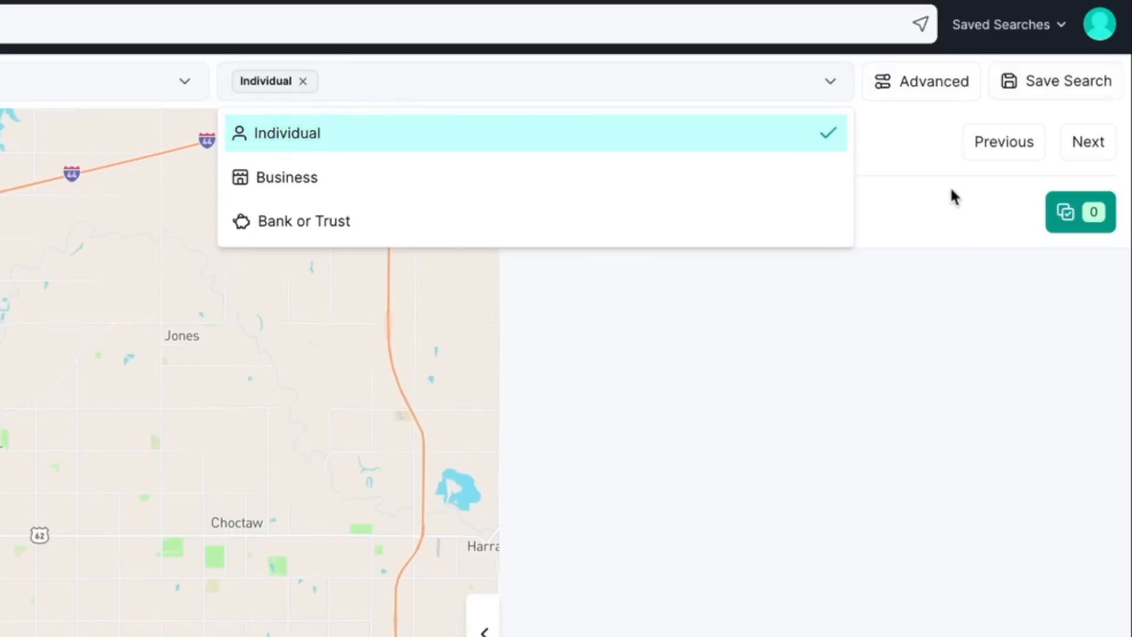
{"action": "left_click", "coordinate": [933, 214]}
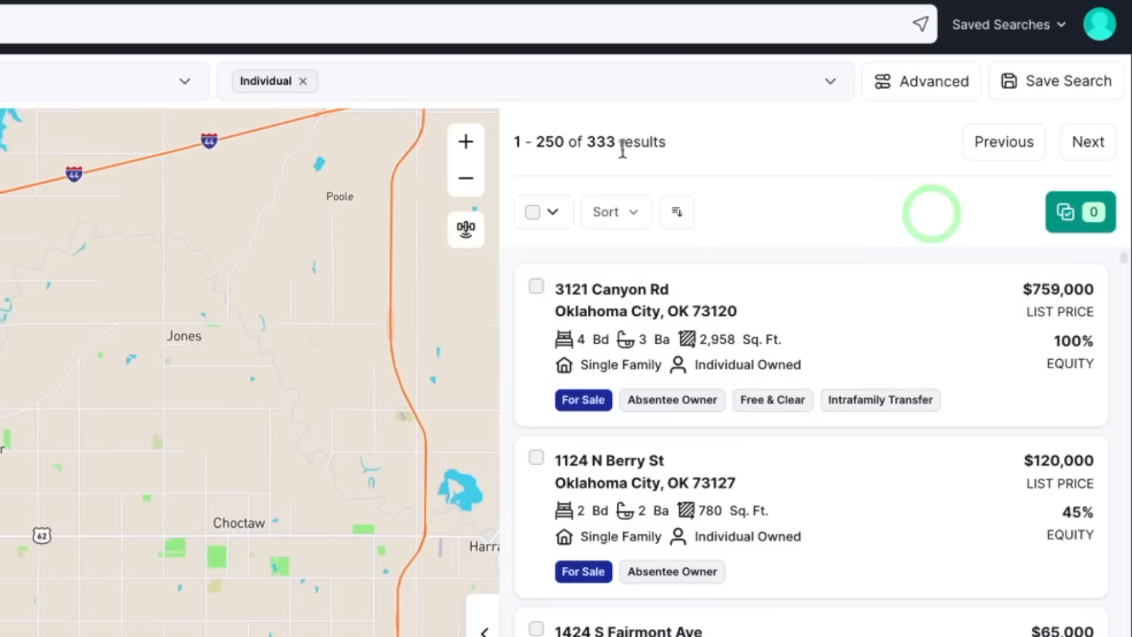
{"action": "left_click_drag", "start_coordinate": [676, 144], "coordinate": [587, 141]}
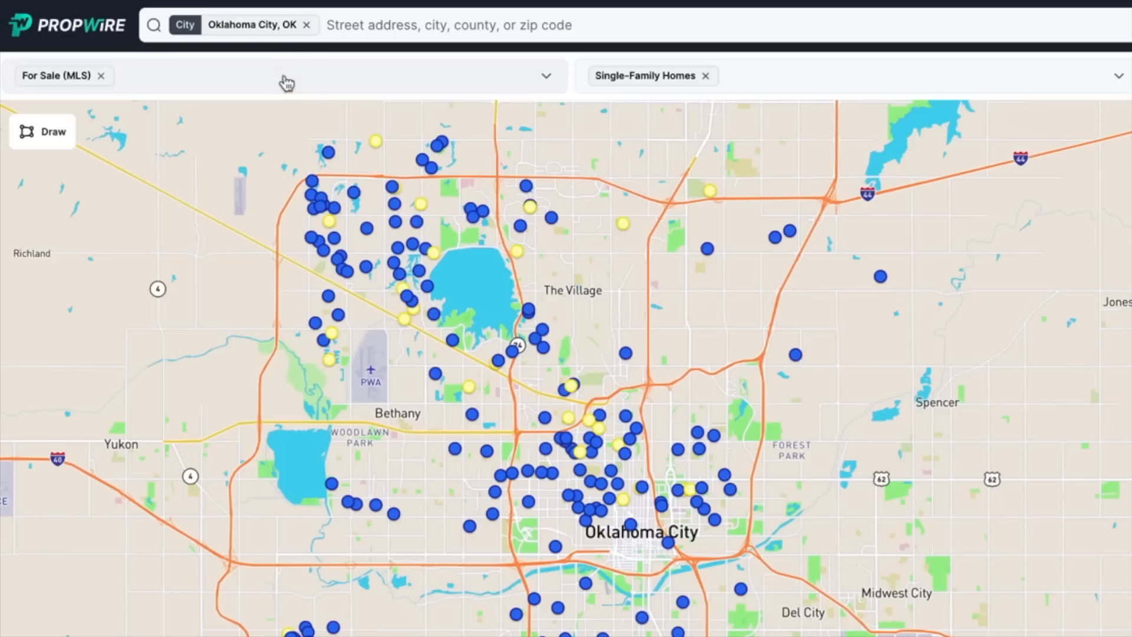
Add Free & Clear back to the lead type filters
{"action": "left_click", "coordinate": [164, 63]}
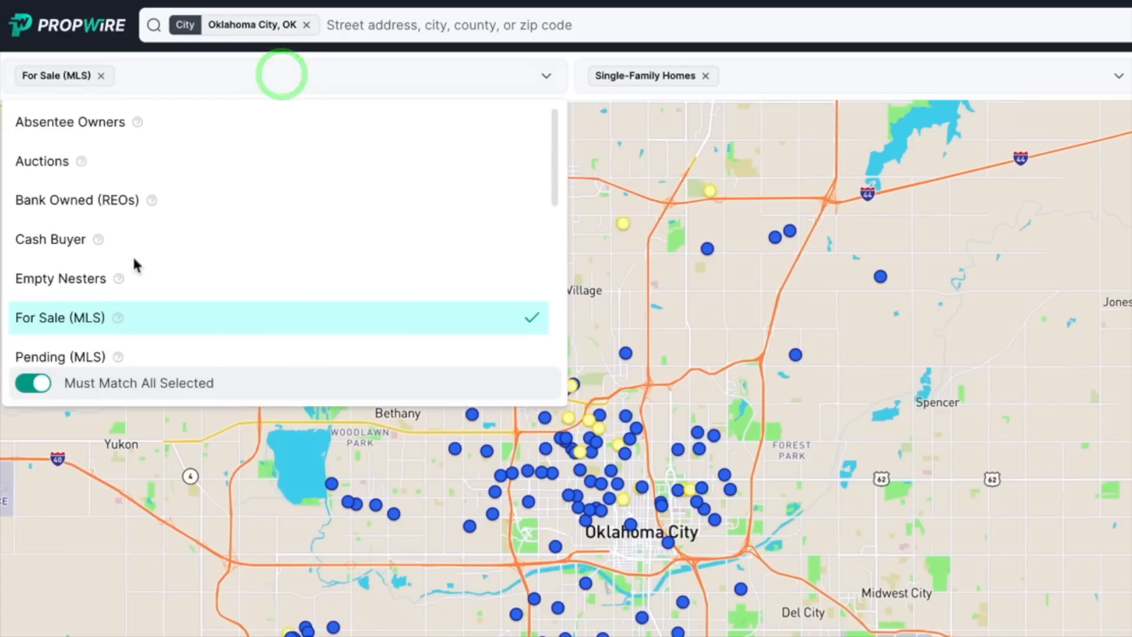
{"action": "scroll", "coordinate": [94, 247], "scroll_direction": "down", "scroll_amount": 3}
{"action": "left_click", "coordinate": [78, 272]}
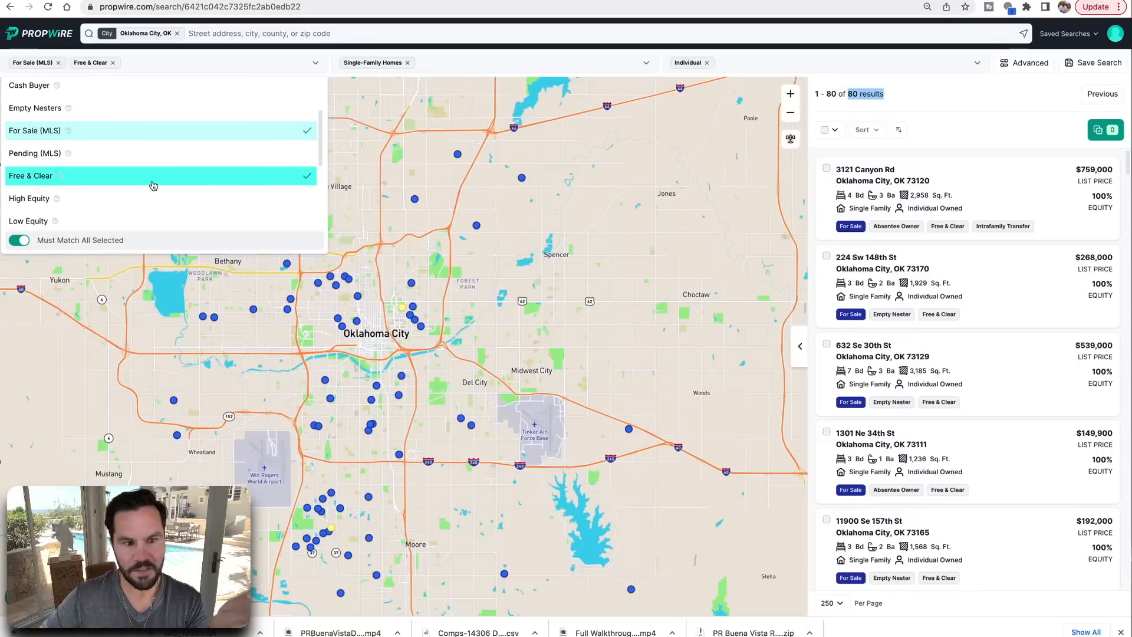
{"action": "left_click", "coordinate": [477, 66]}
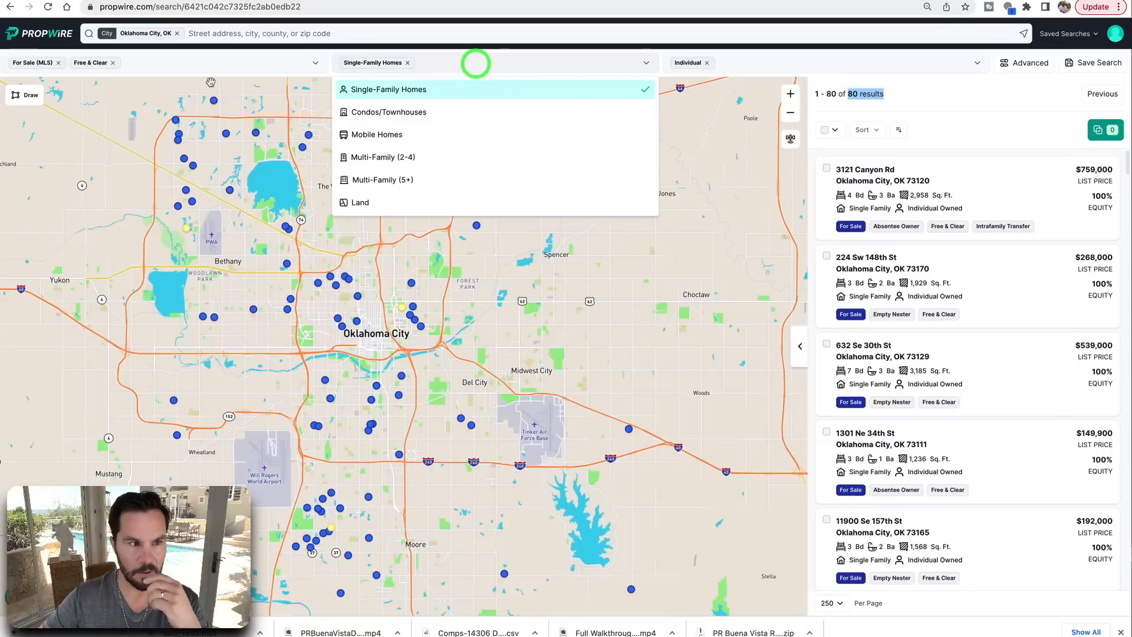
{"action": "left_click", "coordinate": [199, 65]}
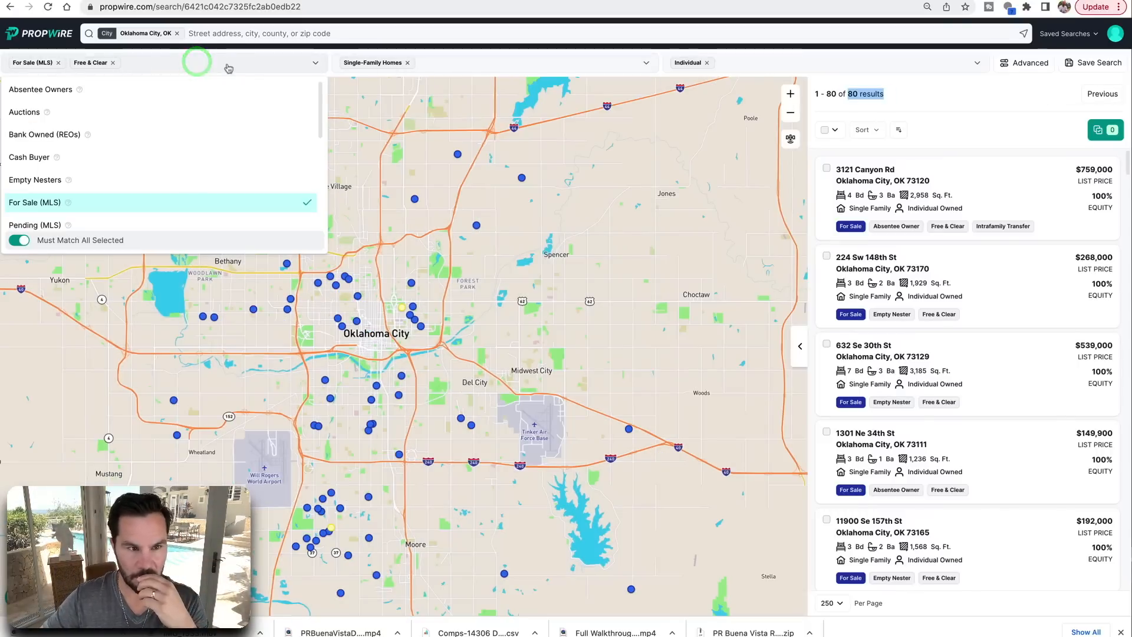
{"action": "left_click", "coordinate": [407, 146]}
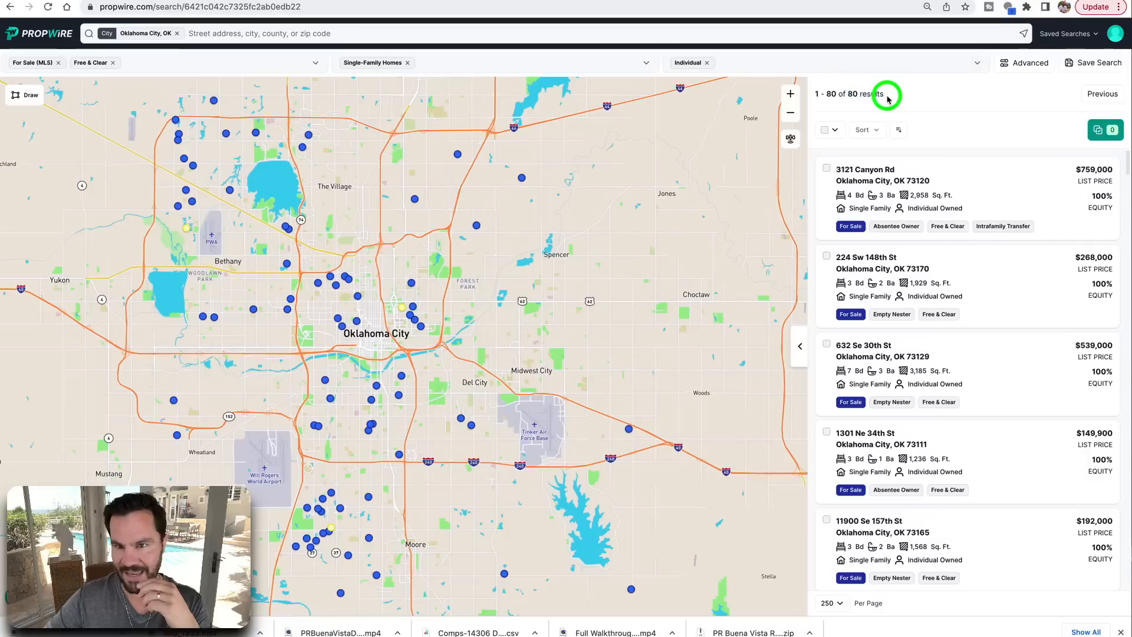
Review the listings, then remove the Free & Clear and Individual filters to restore 542 results
{"action": "scroll", "coordinate": [919, 408], "scroll_direction": "down", "scroll_amount": 2}
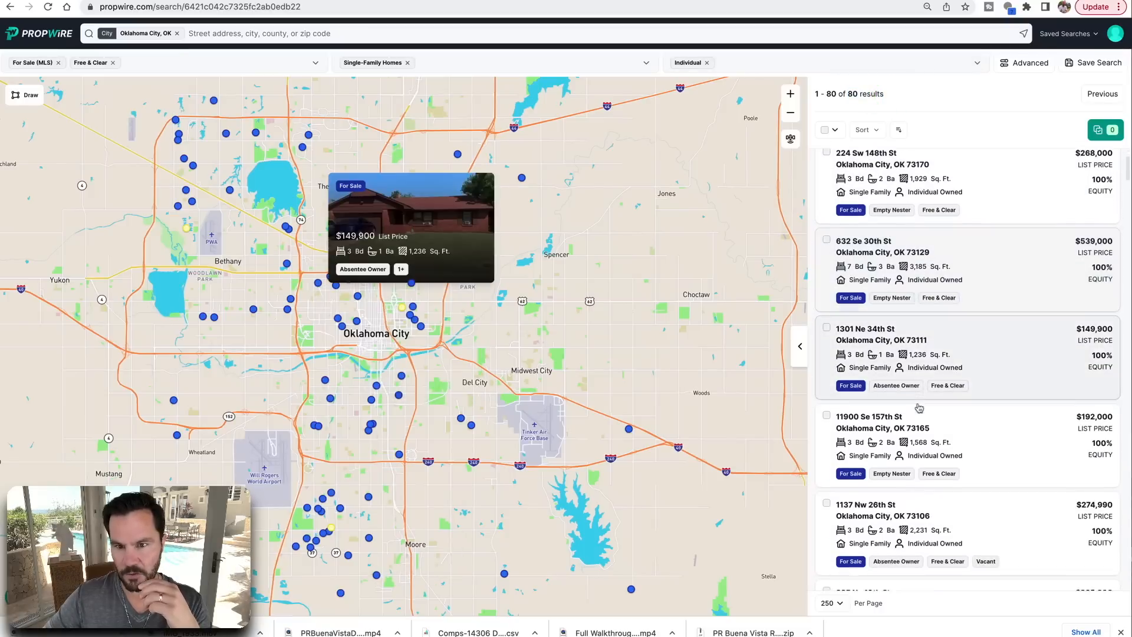
{"action": "scroll", "coordinate": [919, 408], "scroll_direction": "down", "scroll_amount": 9}
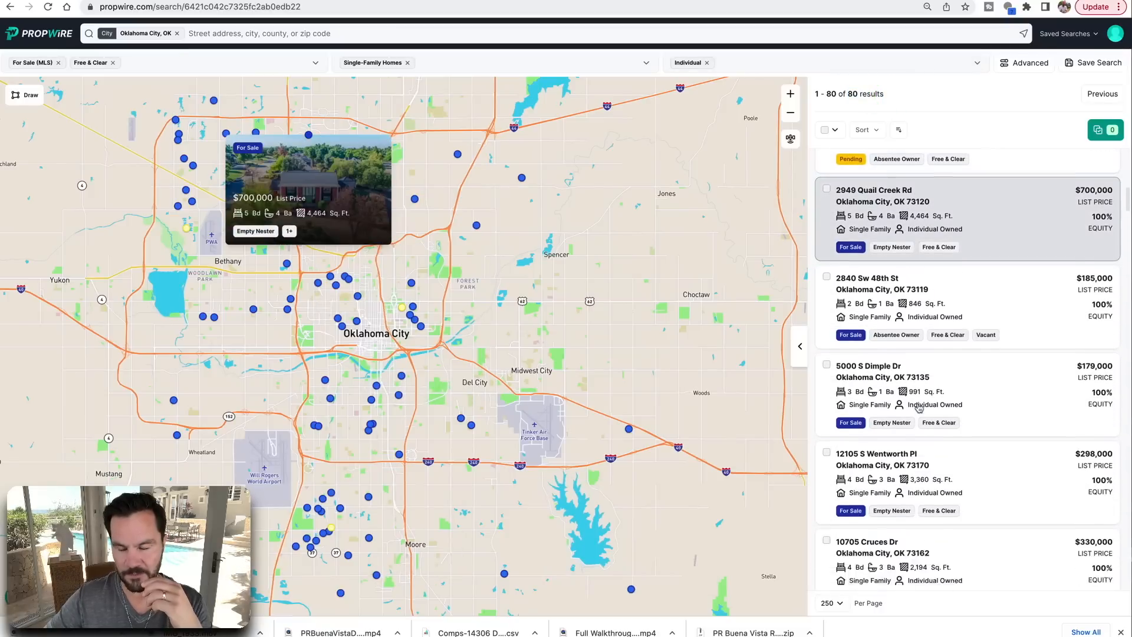
{"action": "scroll", "coordinate": [919, 407], "scroll_direction": "up", "scroll_amount": 10}
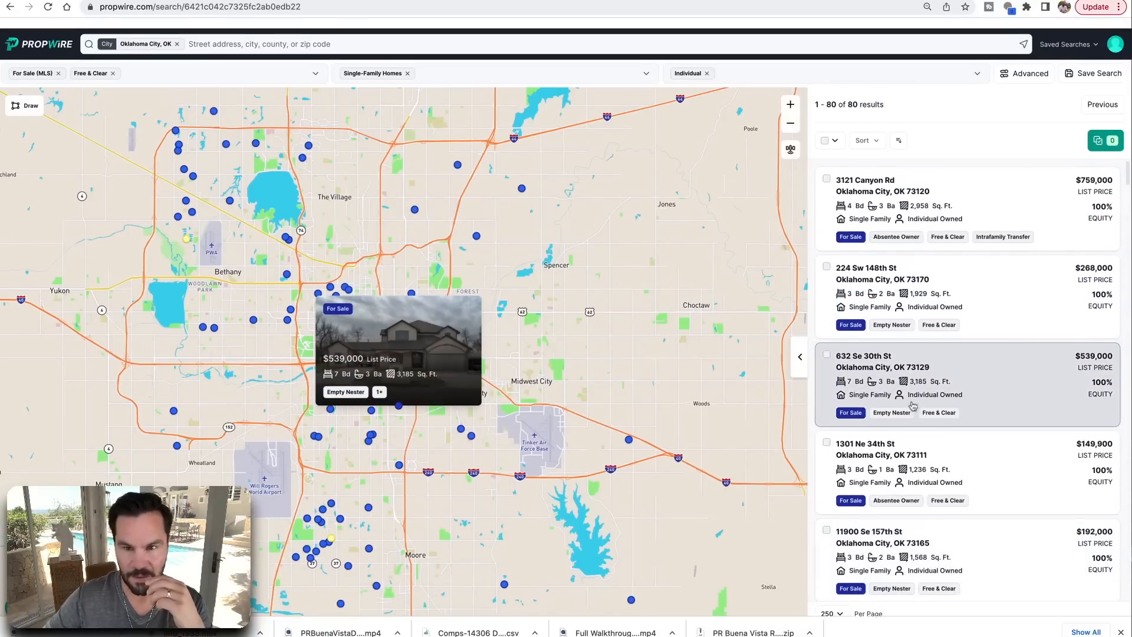
{"action": "left_click", "coordinate": [113, 63]}
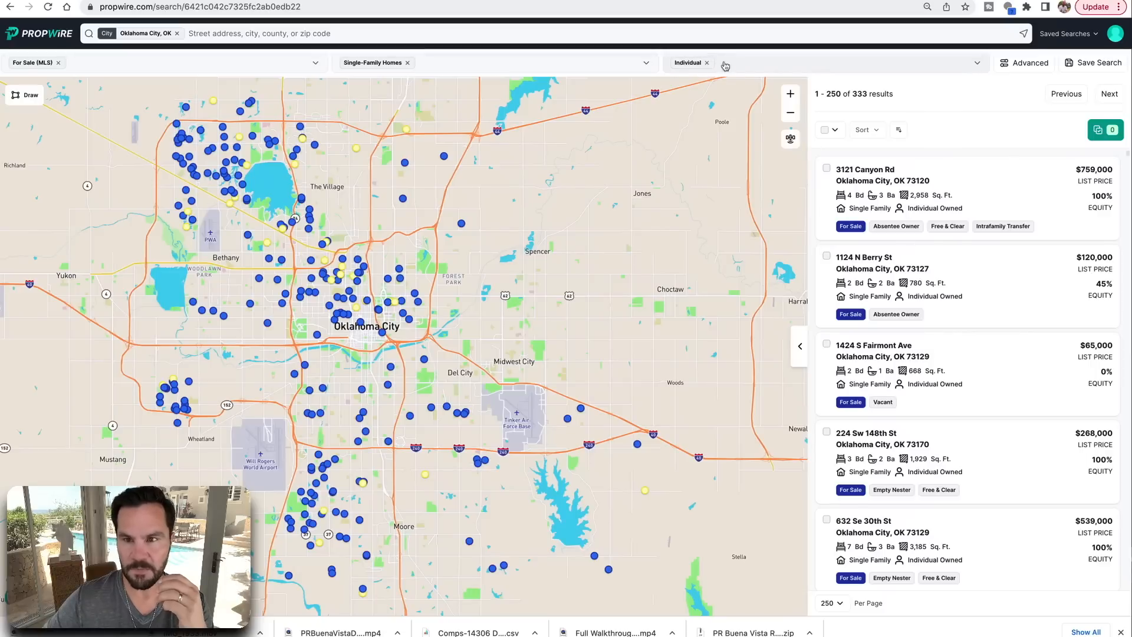
{"action": "left_click", "coordinate": [709, 63]}
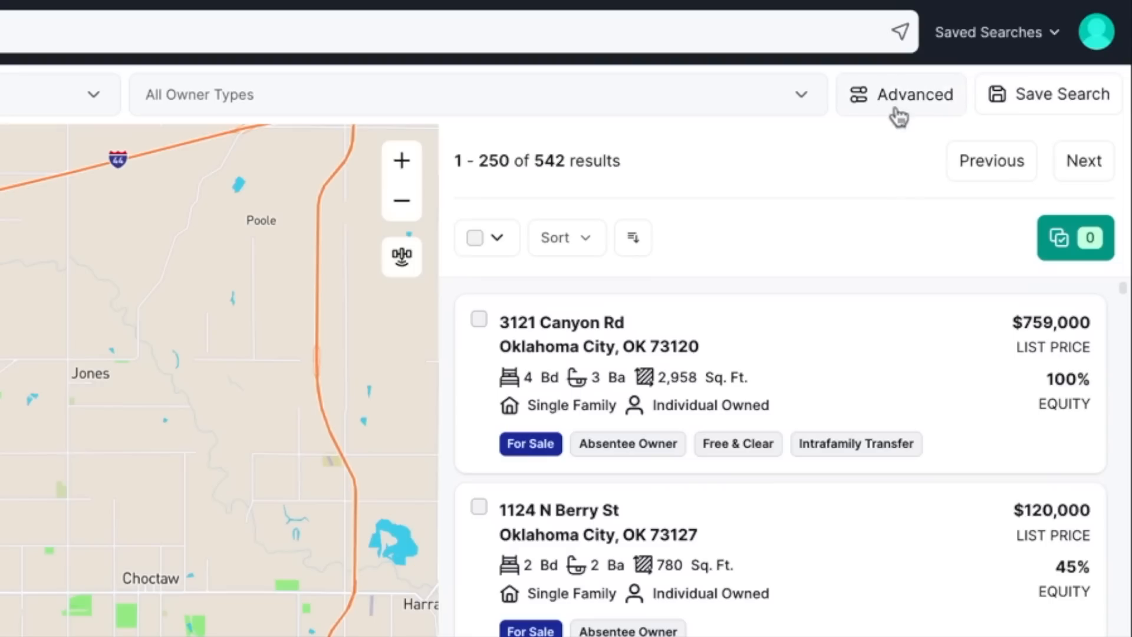
Set Bed Min to 3 under Advanced Property Details, cutting results to 446
{"action": "left_click", "coordinate": [913, 97]}
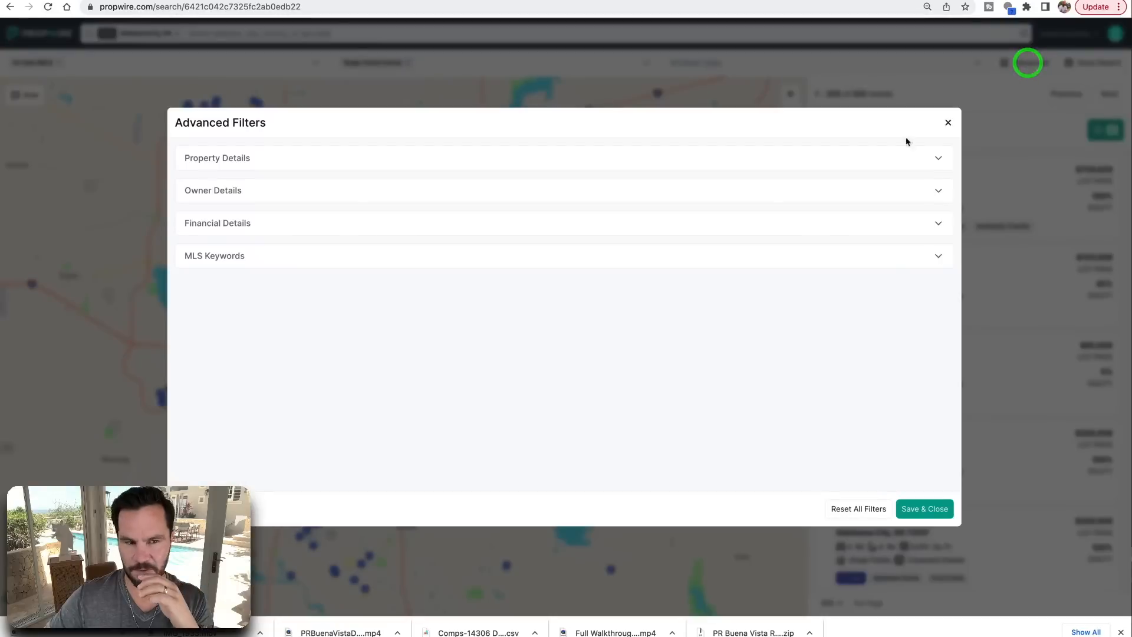
{"action": "left_click", "coordinate": [217, 160]}
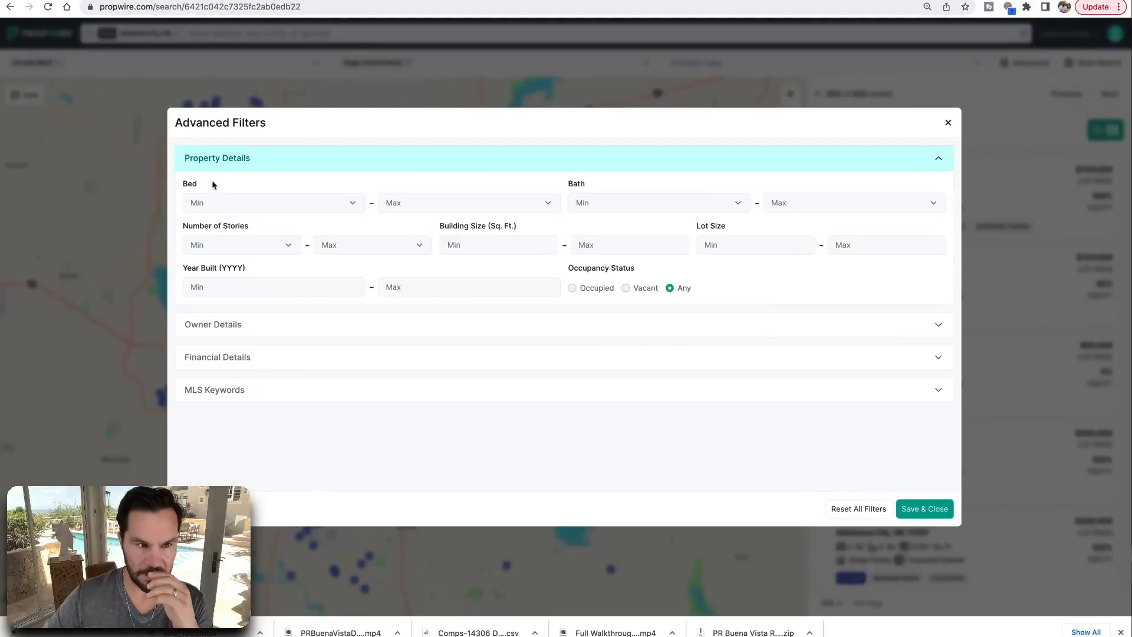
{"action": "left_click", "coordinate": [203, 205]}
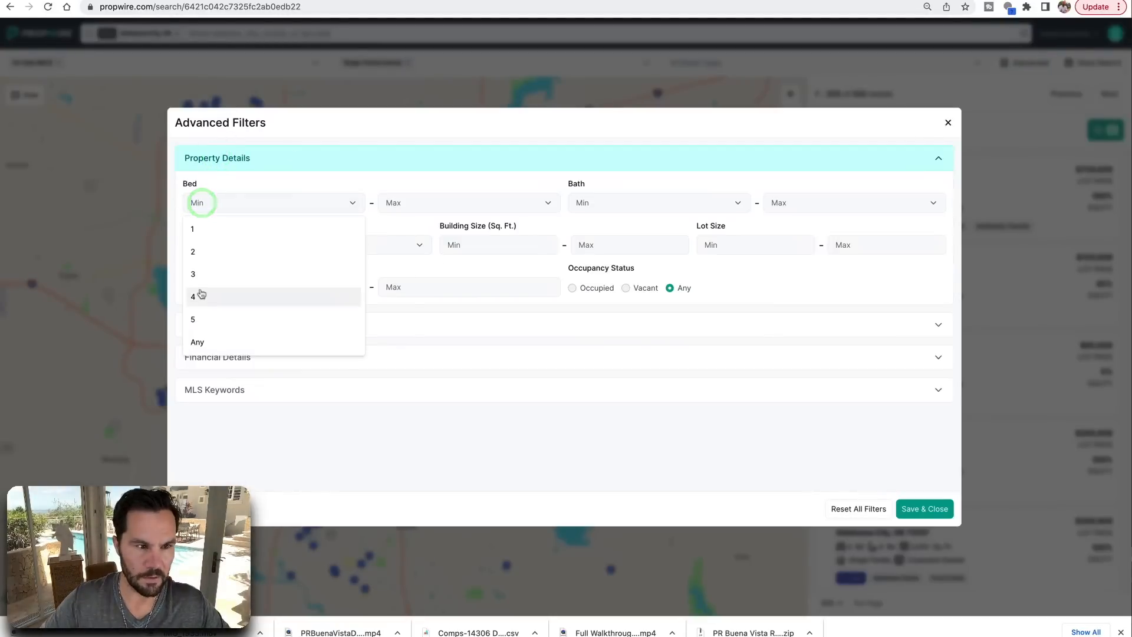
{"action": "left_click", "coordinate": [194, 271]}
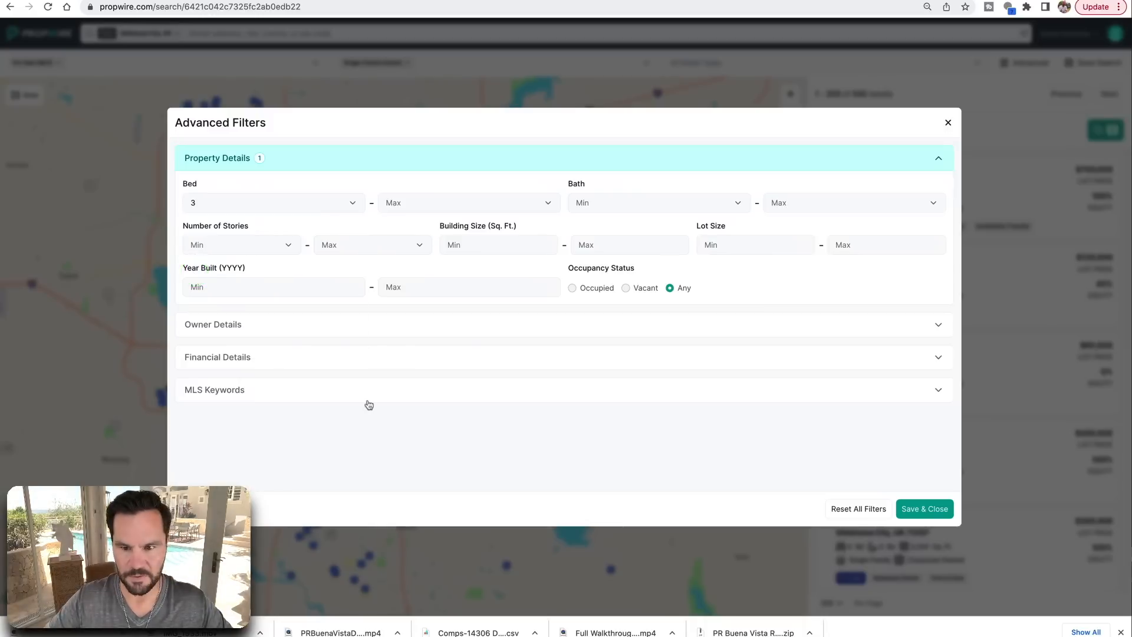
{"action": "left_click", "coordinate": [929, 511]}
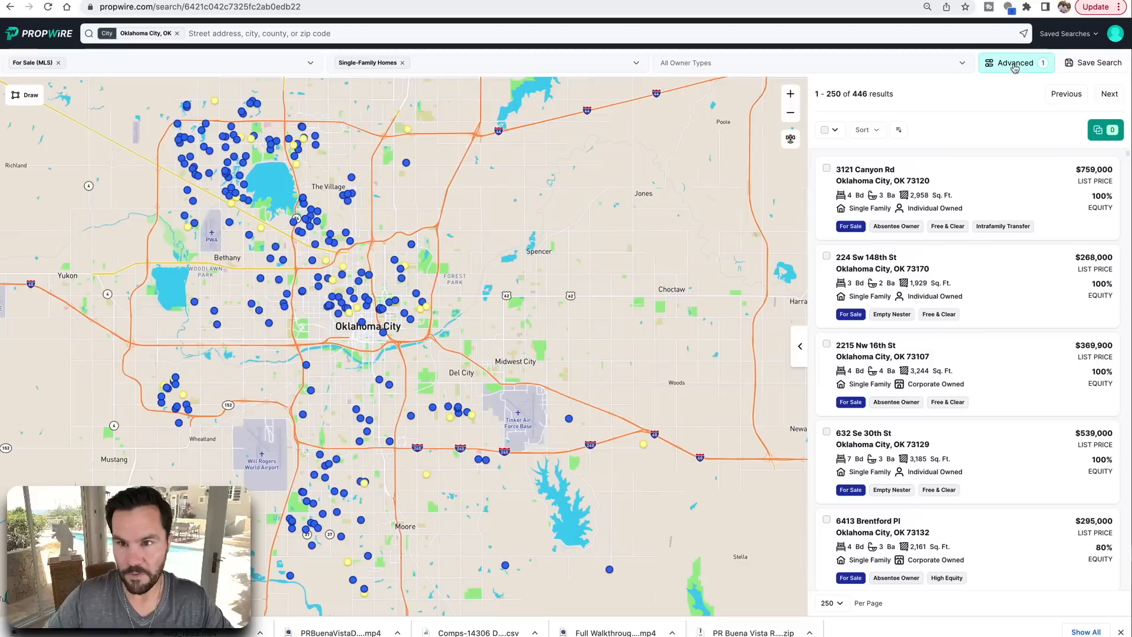
{"action": "left_click", "coordinate": [901, 84]}
Enable the Motivated Seller Keywords MLS filter in Advanced filters, leaving 64 results
{"action": "left_click", "coordinate": [245, 157]}
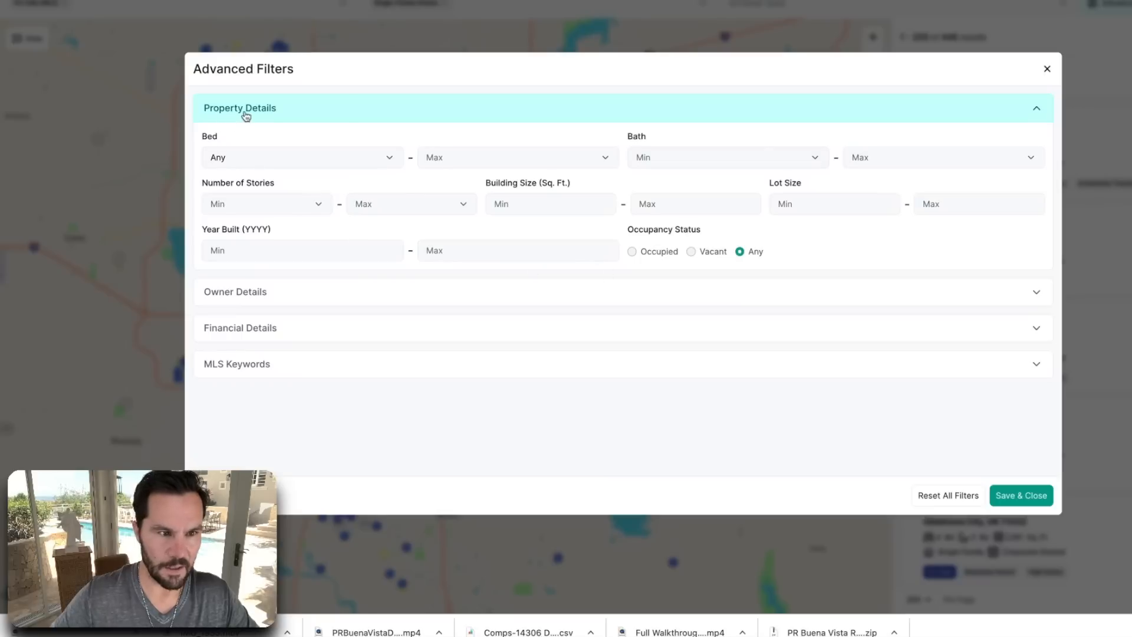
{"action": "left_click", "coordinate": [237, 293]}
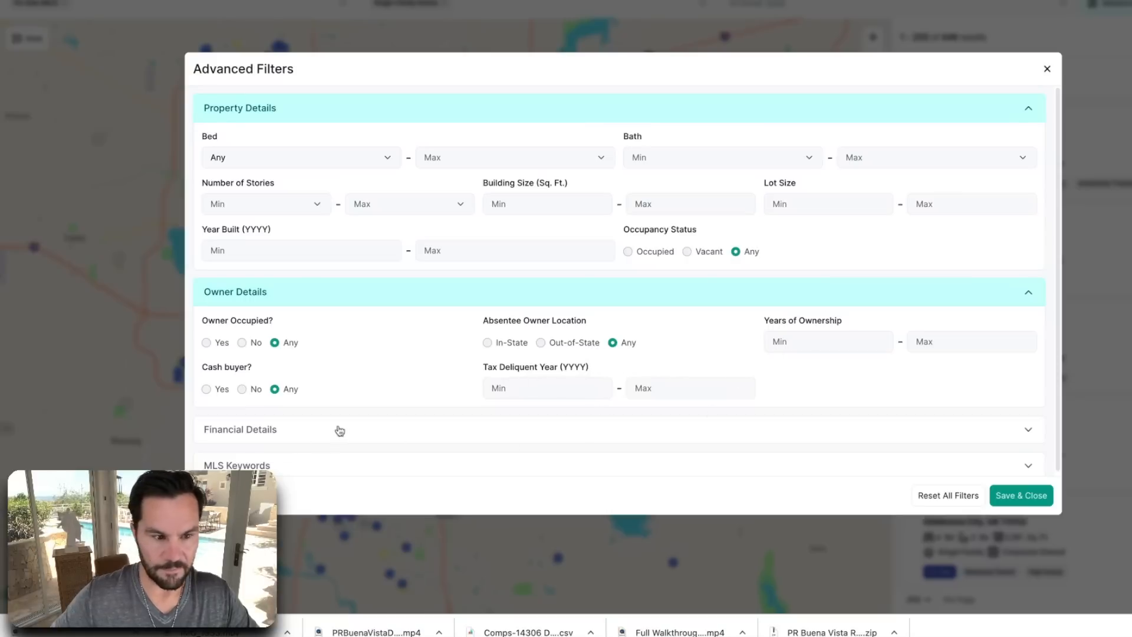
{"action": "left_click", "coordinate": [234, 433]}
{"action": "scroll", "coordinate": [341, 407], "scroll_direction": "down", "scroll_amount": 3}
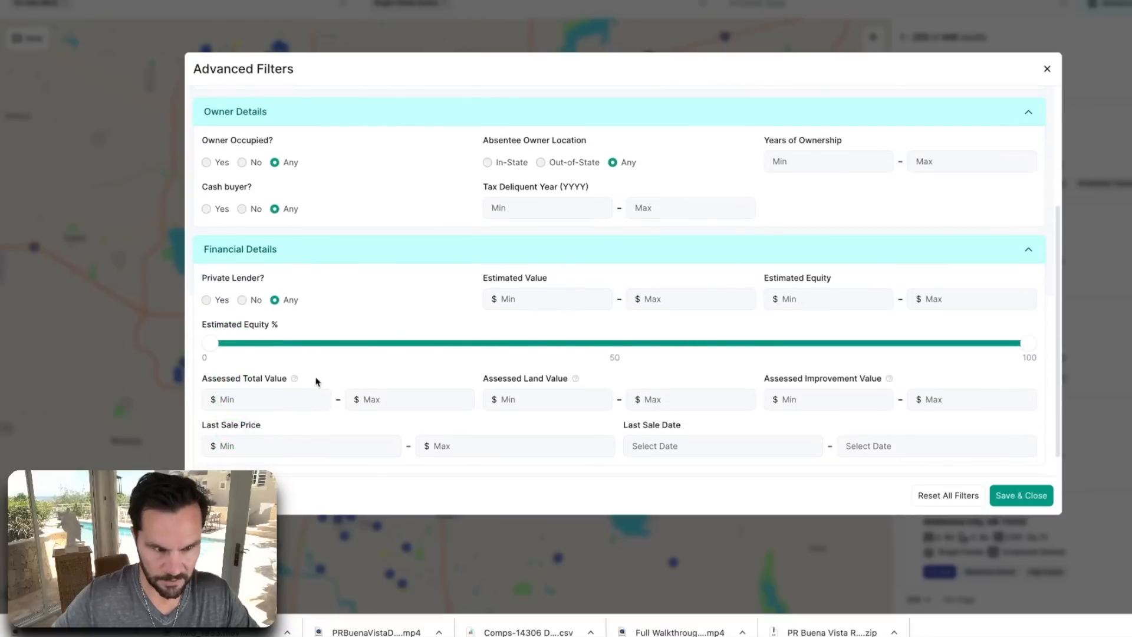
{"action": "scroll", "coordinate": [313, 370], "scroll_direction": "down", "scroll_amount": 1}
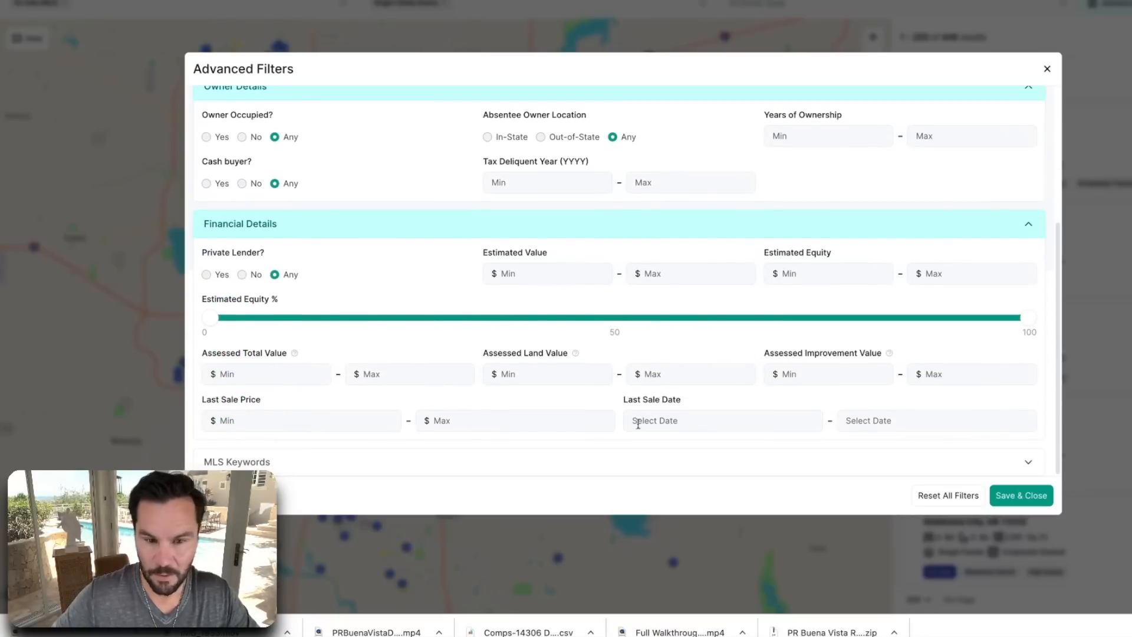
{"action": "left_click", "coordinate": [289, 463]}
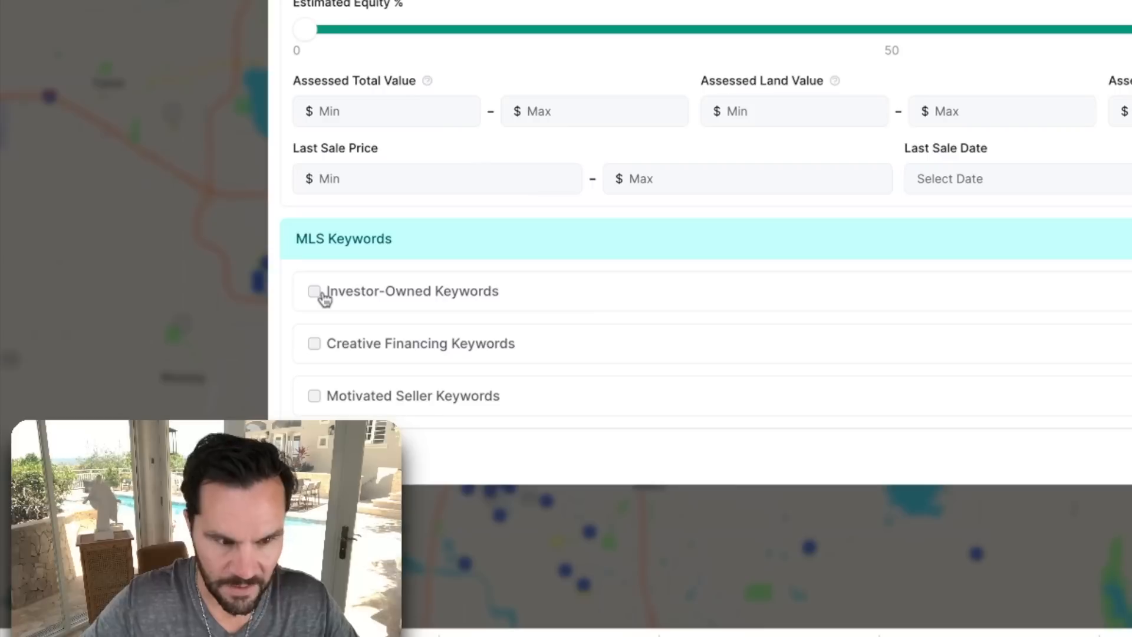
{"action": "left_click", "coordinate": [314, 397]}
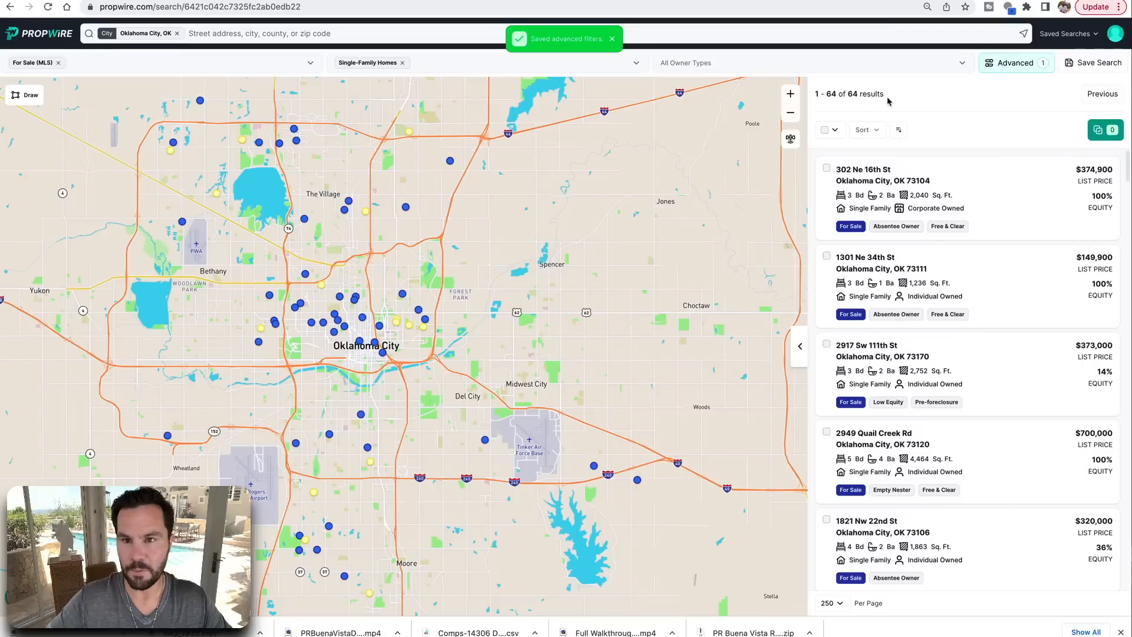
{"action": "left_click_drag", "start_coordinate": [896, 95], "coordinate": [876, 93]}
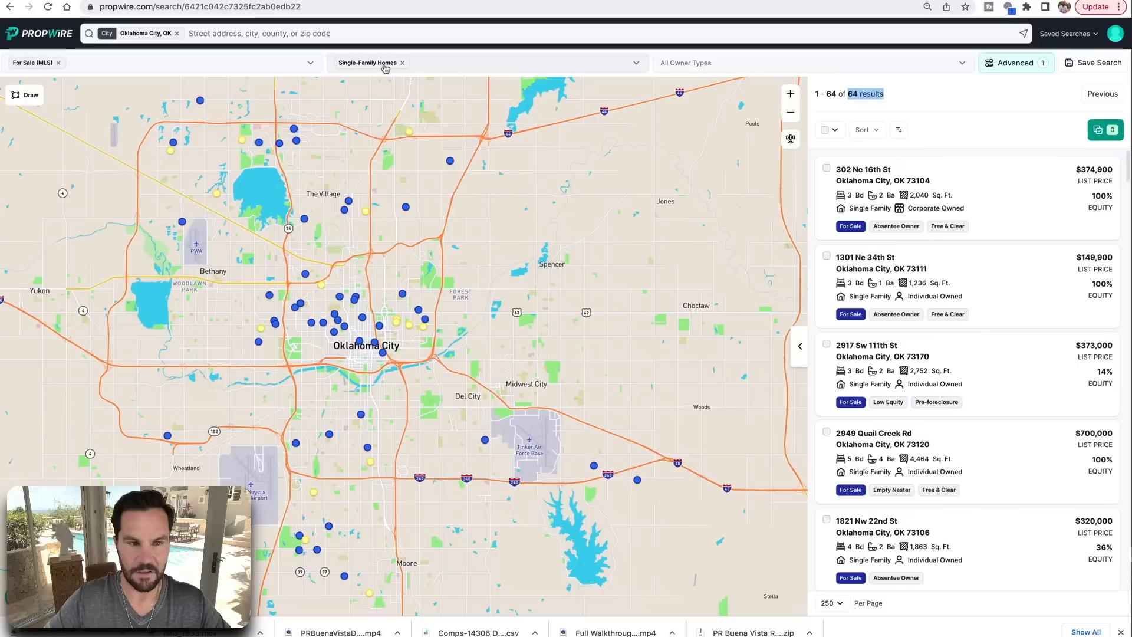
{"action": "left_click", "coordinate": [702, 63]}
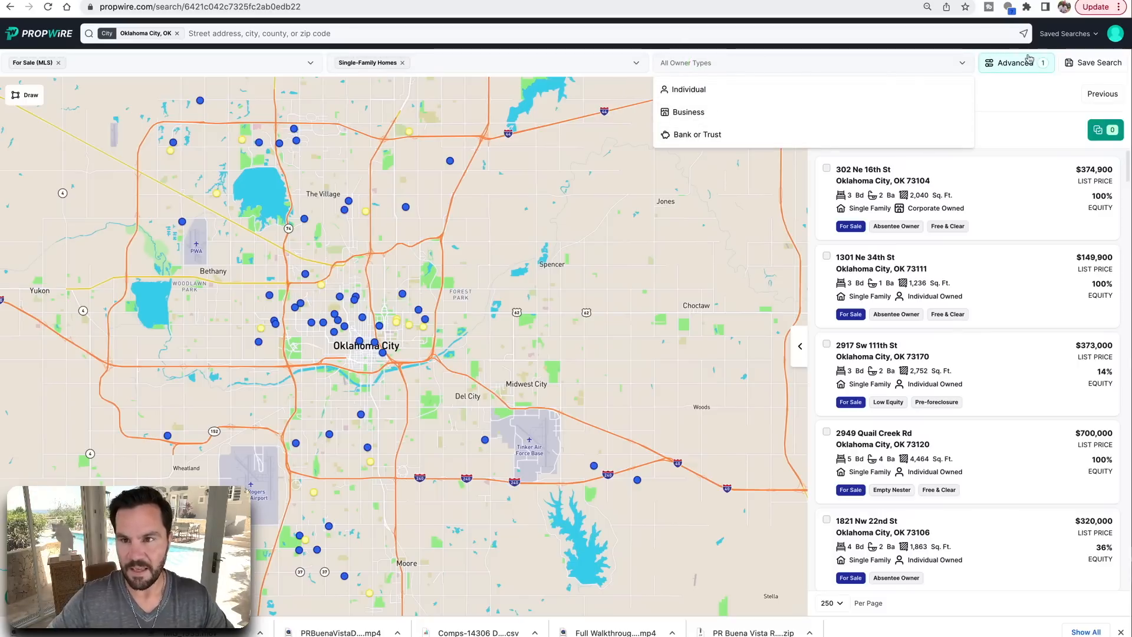
{"action": "left_click", "coordinate": [1040, 100]}
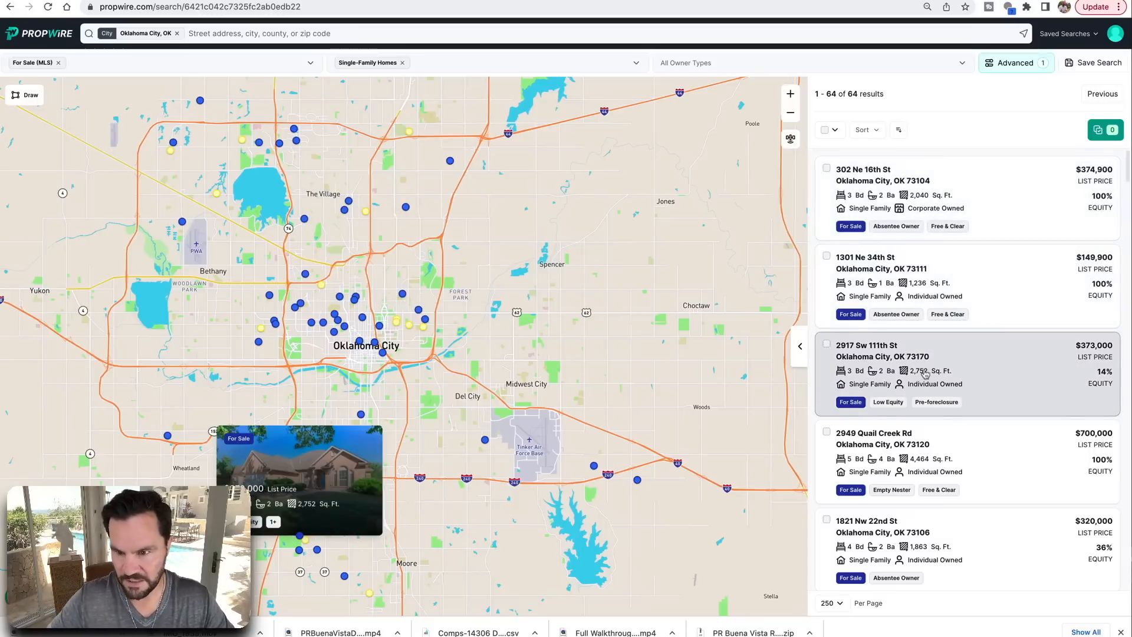
{"action": "left_click", "coordinate": [963, 406]}
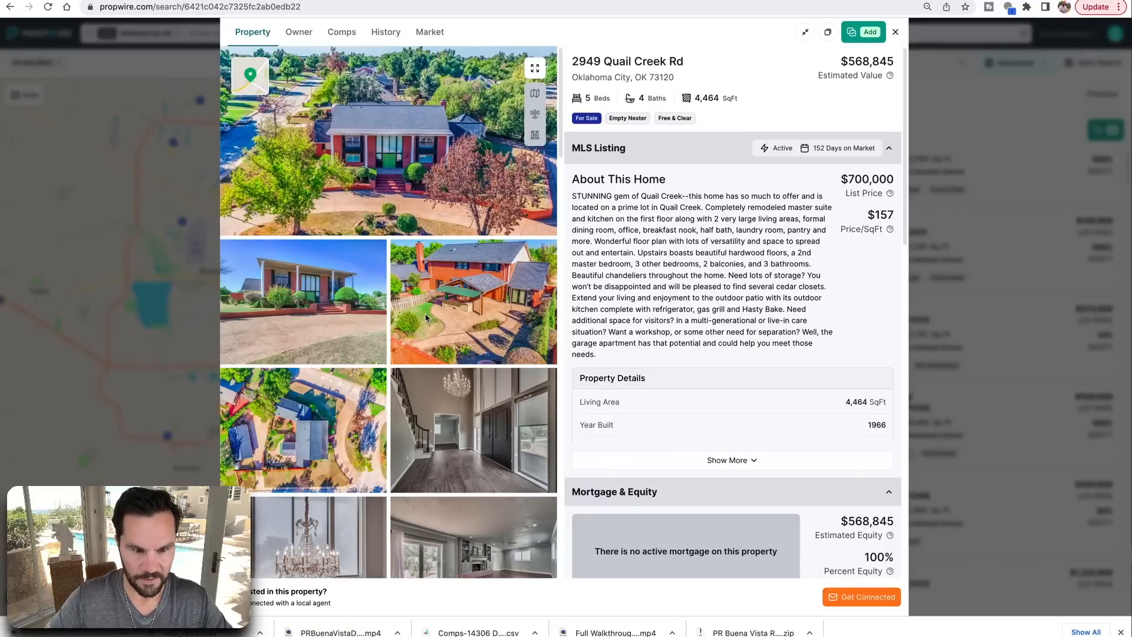
{"action": "scroll", "coordinate": [426, 318], "scroll_direction": "down", "scroll_amount": 6}
{"action": "scroll", "coordinate": [382, 384], "scroll_direction": "down", "scroll_amount": 6}
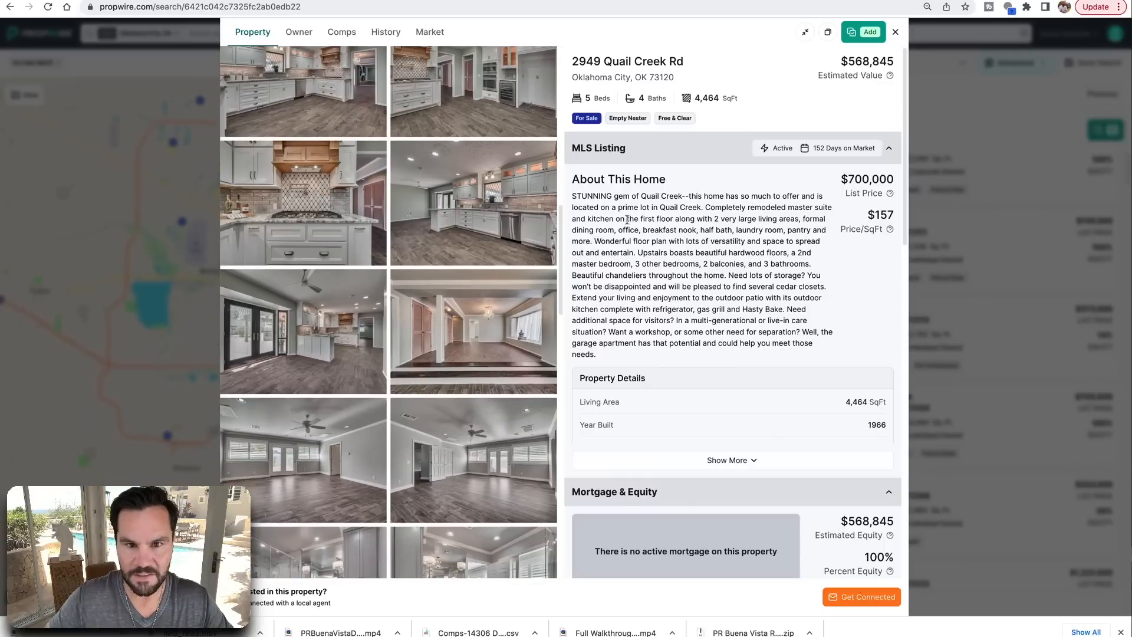
{"action": "scroll", "coordinate": [321, 235], "scroll_direction": "up", "scroll_amount": 6}
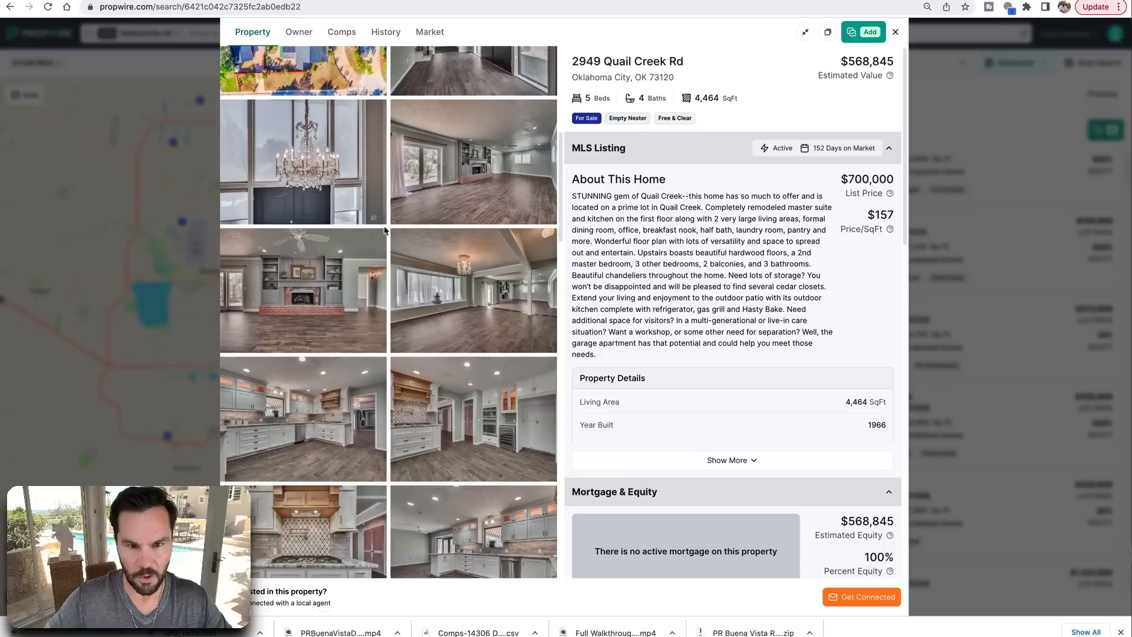
{"action": "left_click_drag", "start_coordinate": [706, 208], "coordinate": [788, 208]}
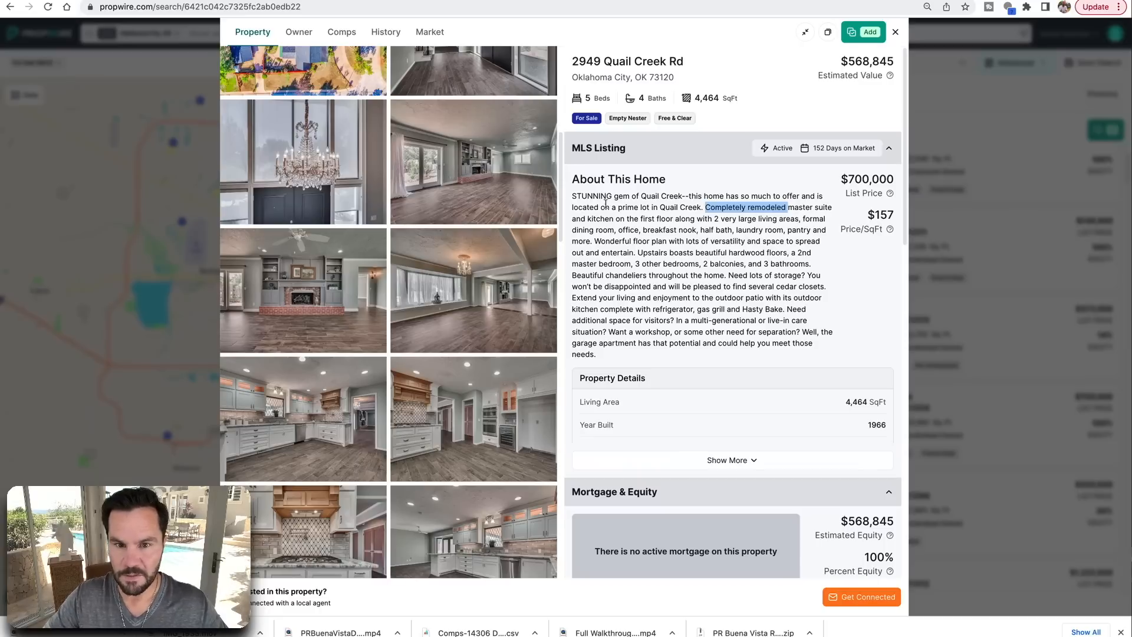
{"action": "left_click_drag", "start_coordinate": [669, 343], "coordinate": [700, 345]}
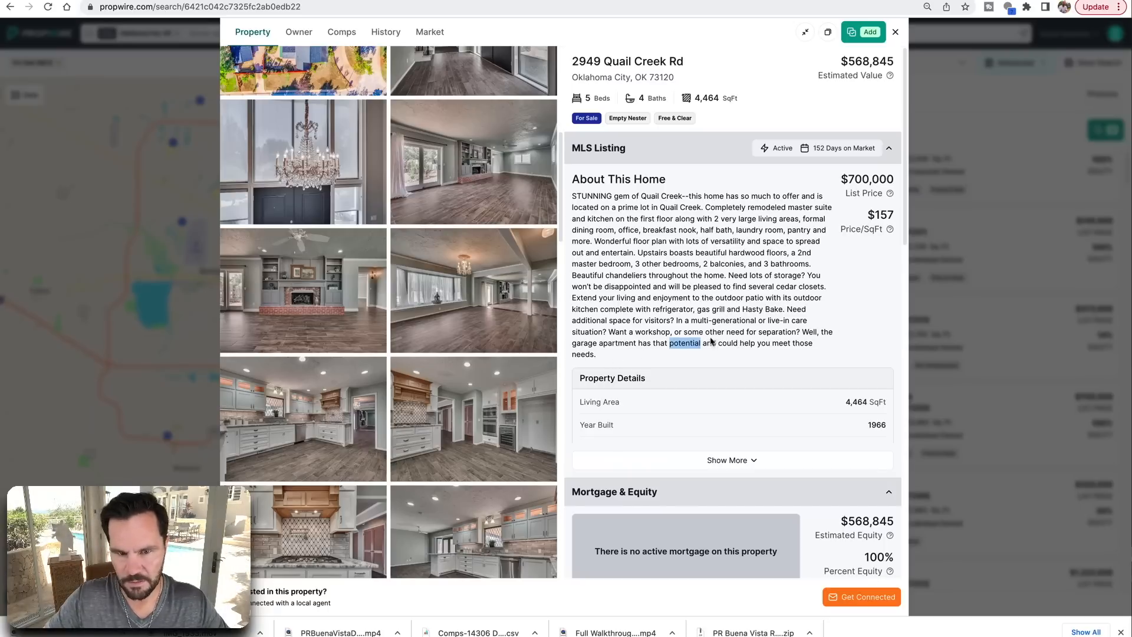
{"action": "left_click", "coordinate": [720, 359]}
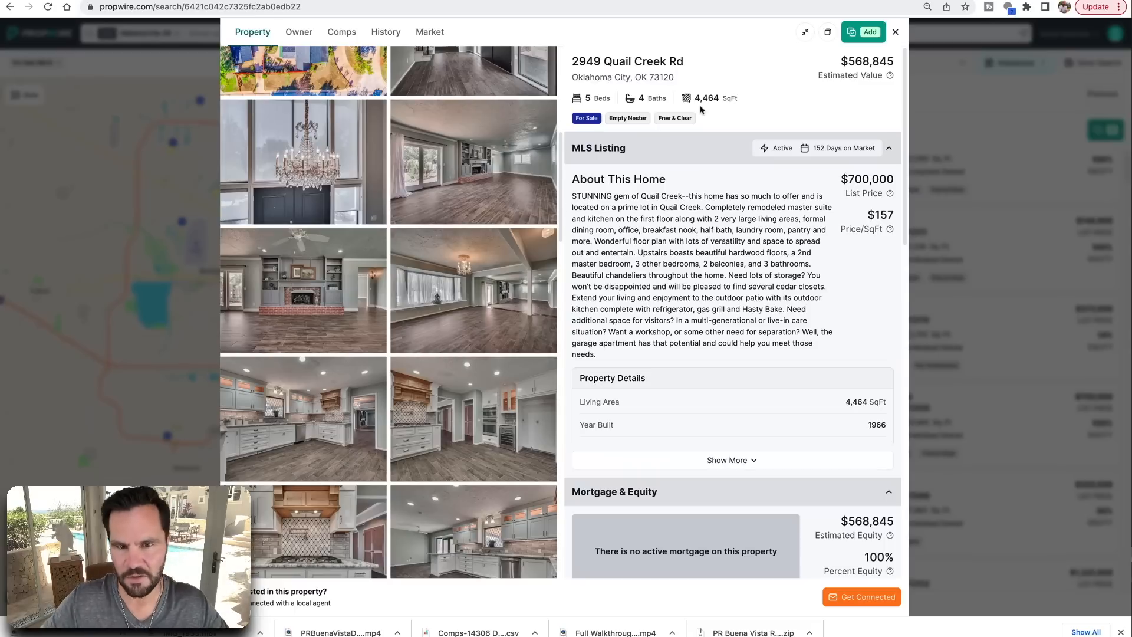
{"action": "left_click", "coordinate": [896, 34]}
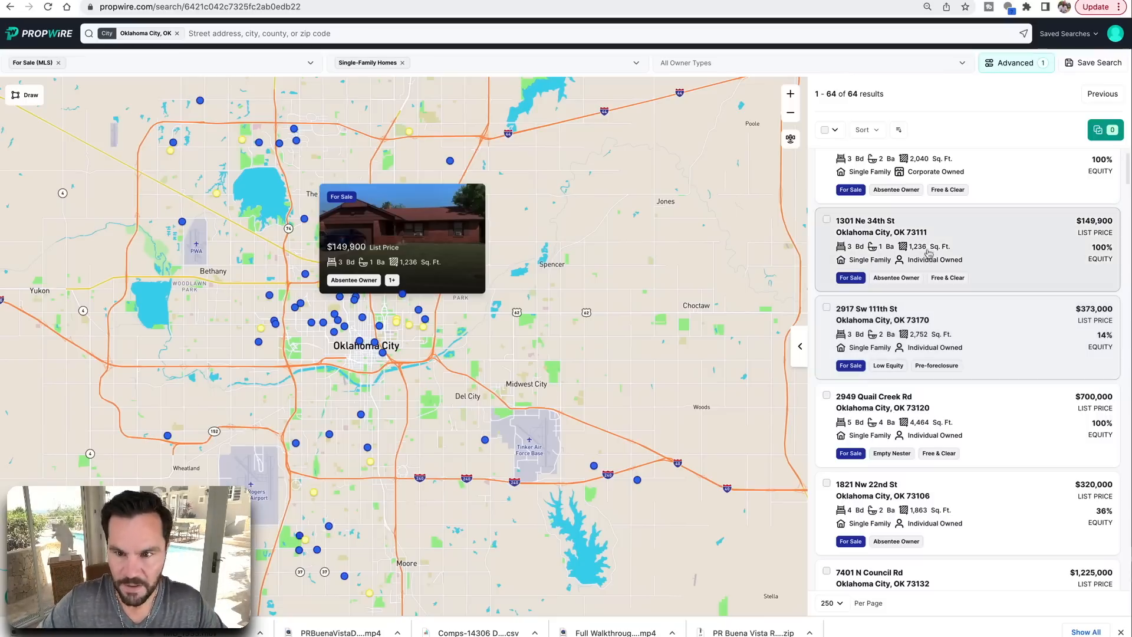
{"action": "left_click", "coordinate": [978, 230]}
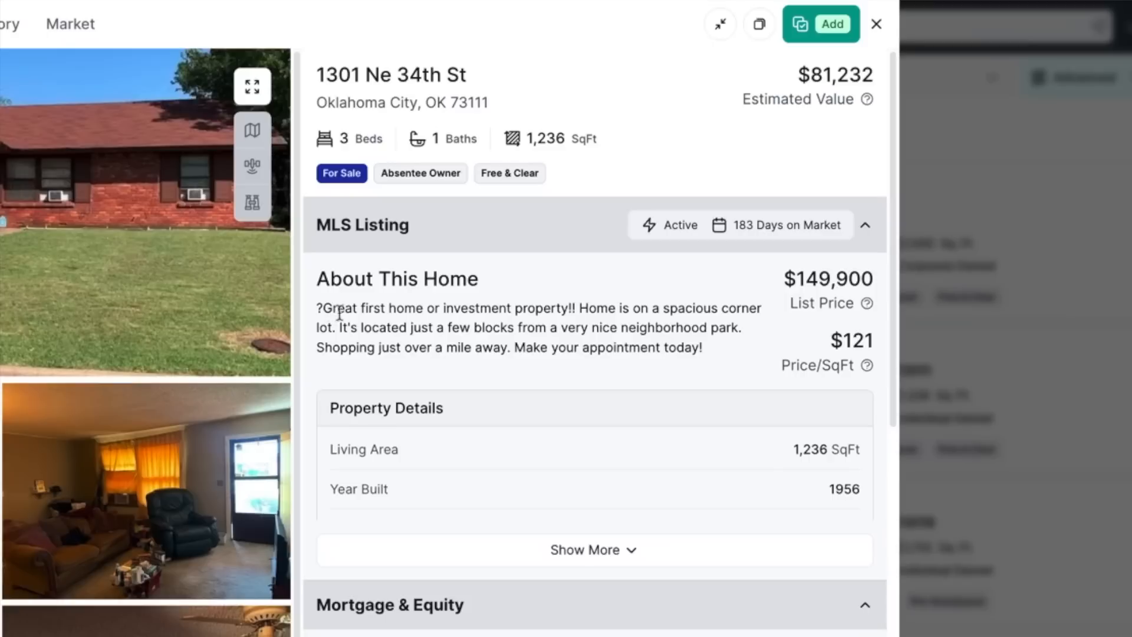
{"action": "left_click_drag", "start_coordinate": [322, 309], "coordinate": [569, 317]}
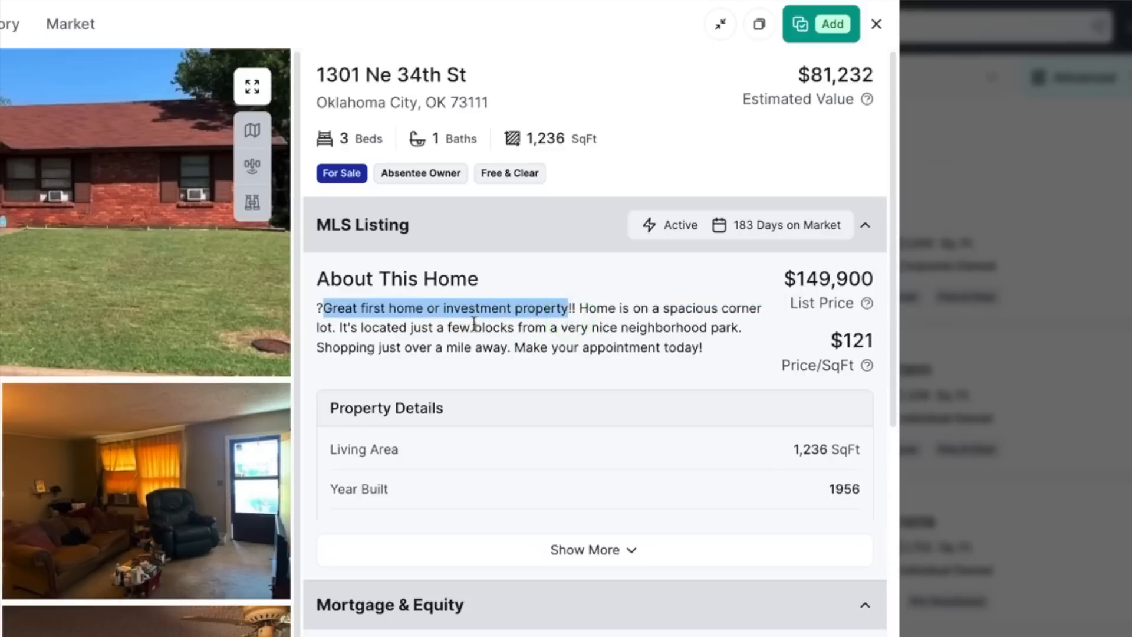
{"action": "left_click", "coordinate": [567, 334]}
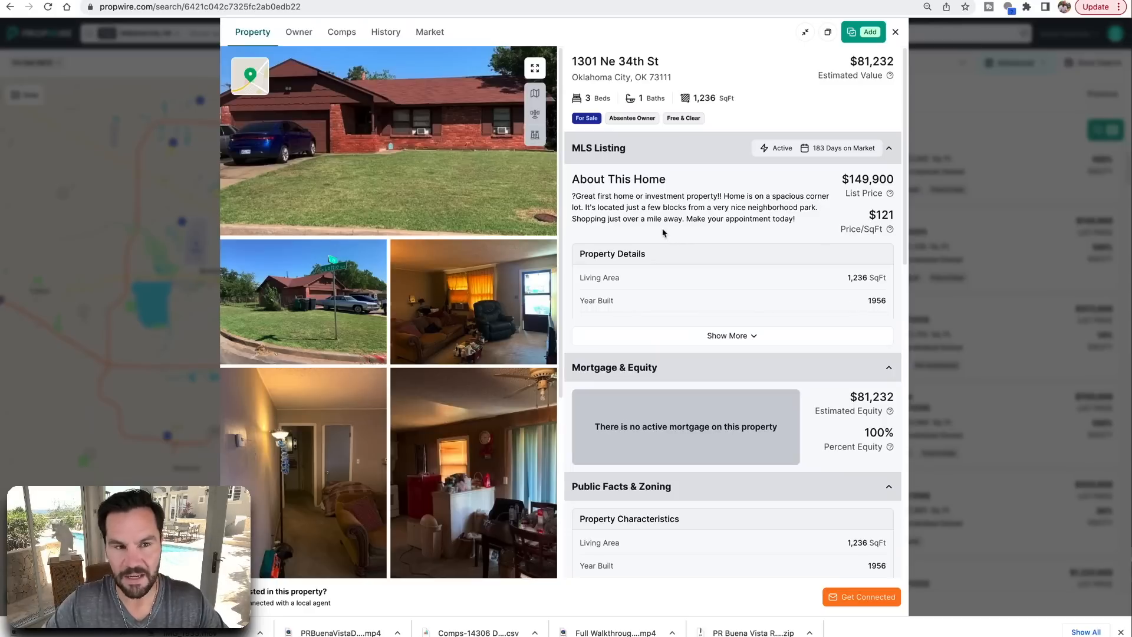
{"action": "left_click", "coordinate": [727, 336]}
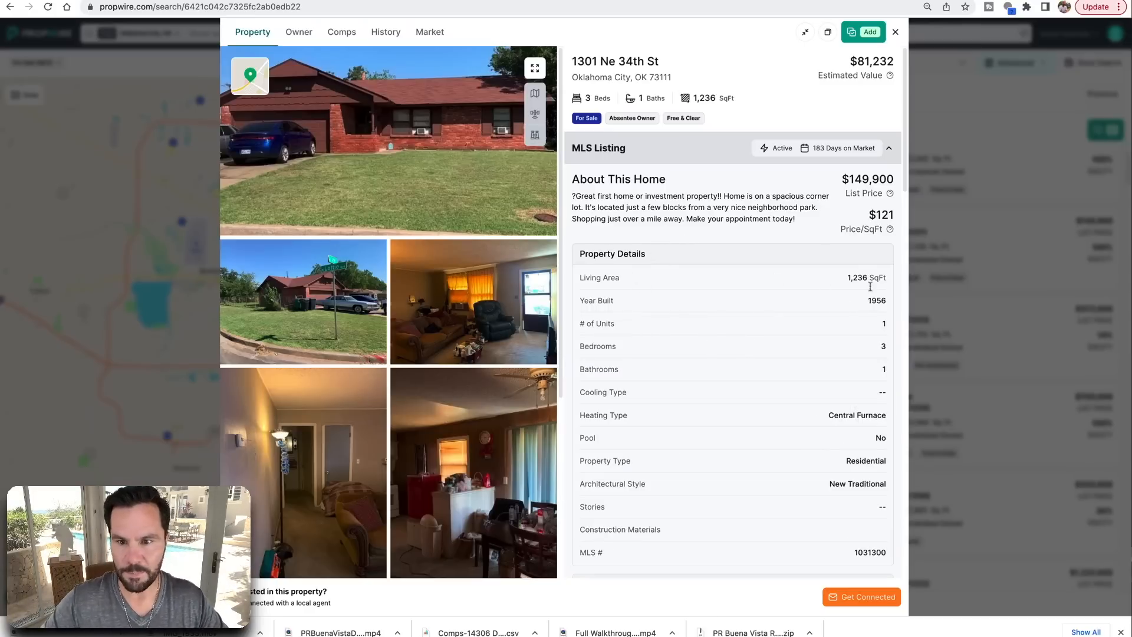
{"action": "scroll", "coordinate": [720, 317], "scroll_direction": "down", "scroll_amount": 2}
{"action": "scroll", "coordinate": [720, 317], "scroll_direction": "down", "scroll_amount": 8}
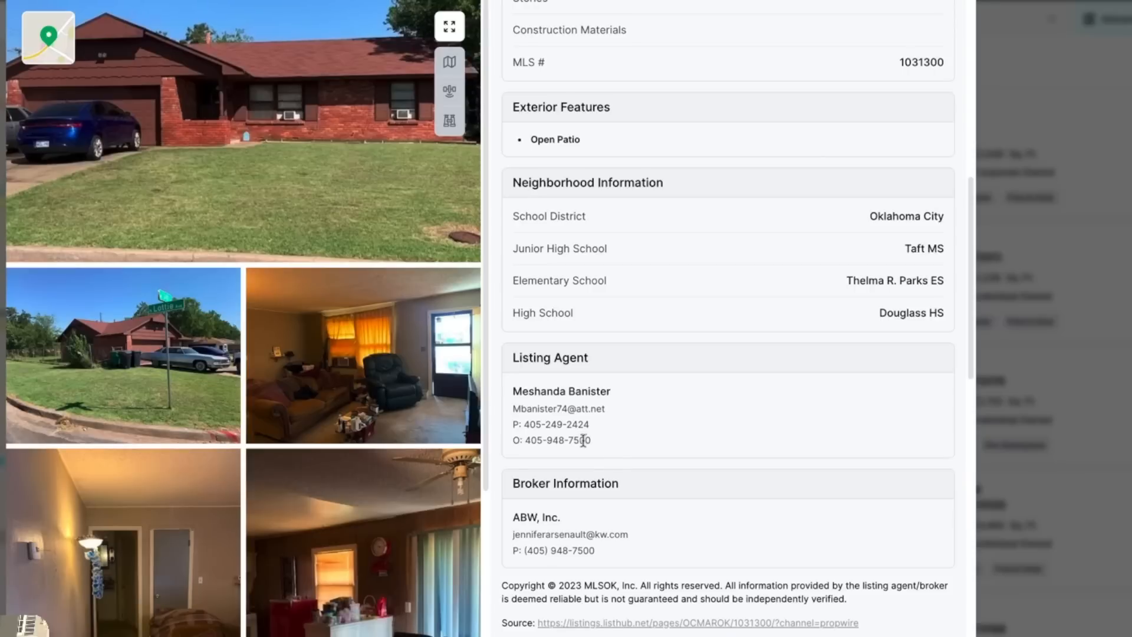
{"action": "left_click_drag", "start_coordinate": [597, 446], "coordinate": [513, 391]}
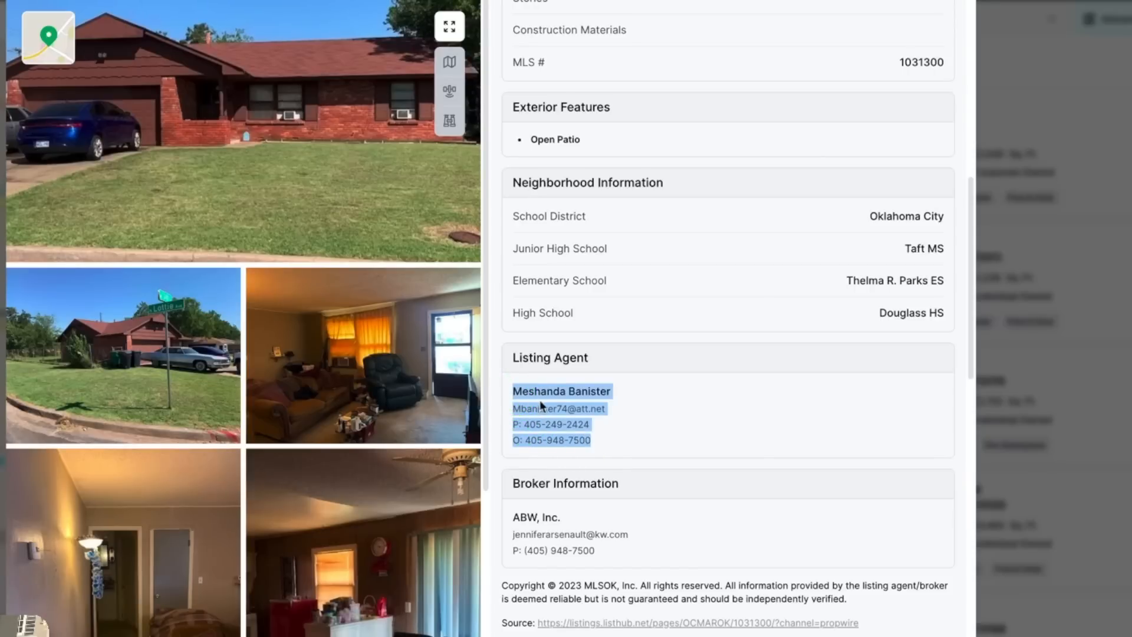
{"action": "left_click", "coordinate": [622, 429]}
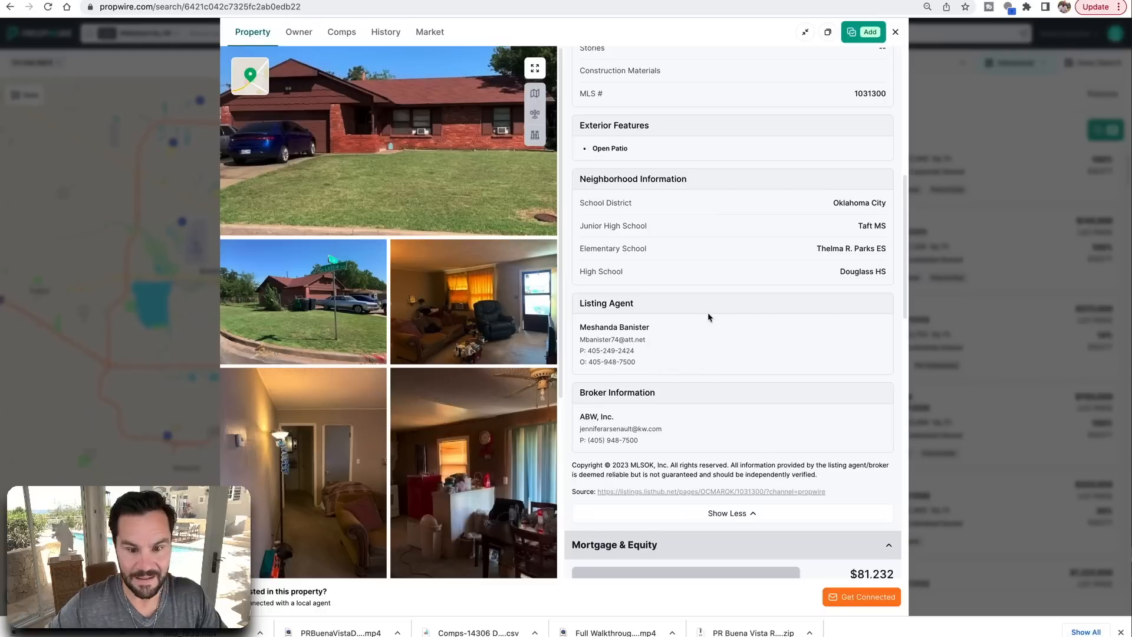
{"action": "scroll", "coordinate": [709, 317], "scroll_direction": "up", "scroll_amount": 1}
{"action": "scroll", "coordinate": [708, 318], "scroll_direction": "up", "scroll_amount": 7}
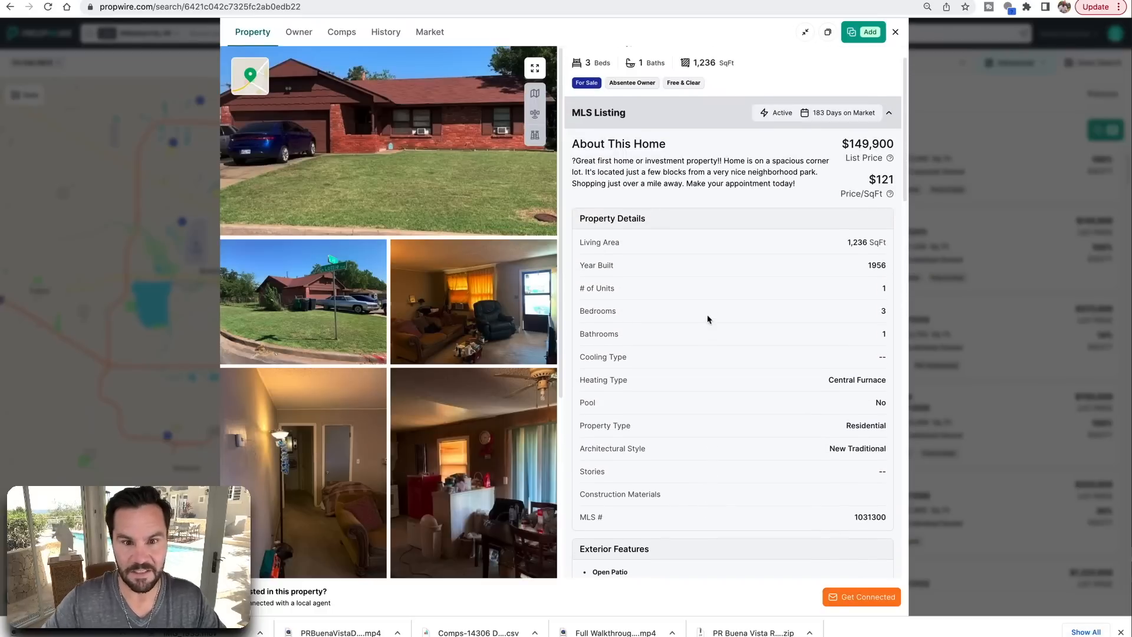
{"action": "scroll", "coordinate": [703, 320], "scroll_direction": "down", "scroll_amount": 12}
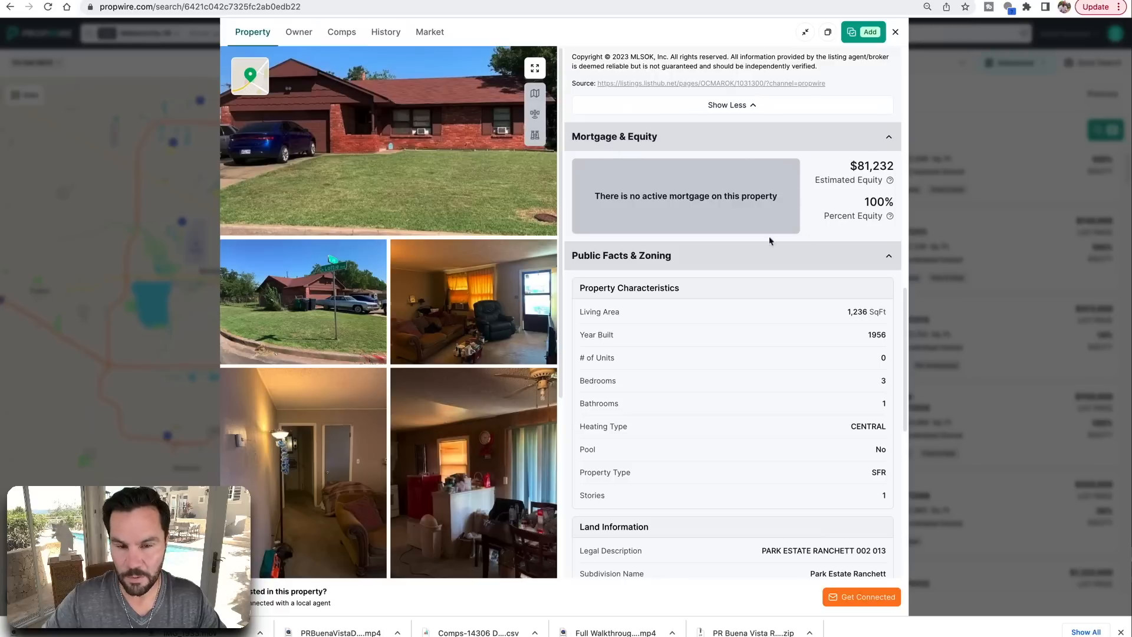
{"action": "scroll", "coordinate": [709, 269], "scroll_direction": "up", "scroll_amount": 12}
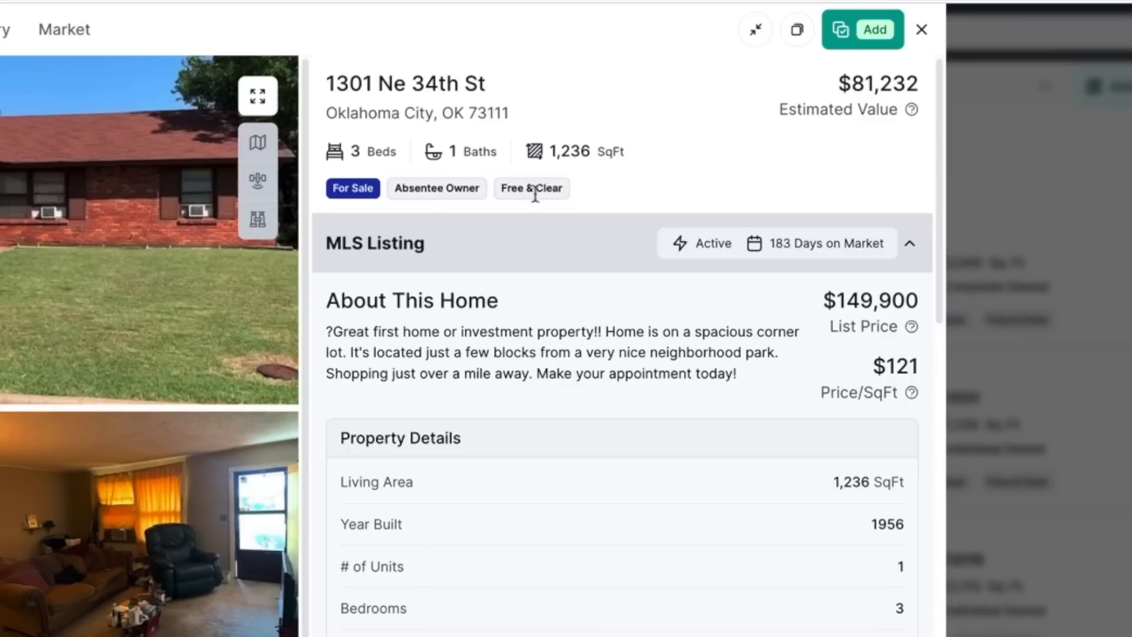
{"action": "left_click_drag", "start_coordinate": [581, 192], "coordinate": [617, 188]}
{"action": "left_click", "coordinate": [627, 201]}
{"action": "left_click", "coordinate": [922, 30]}
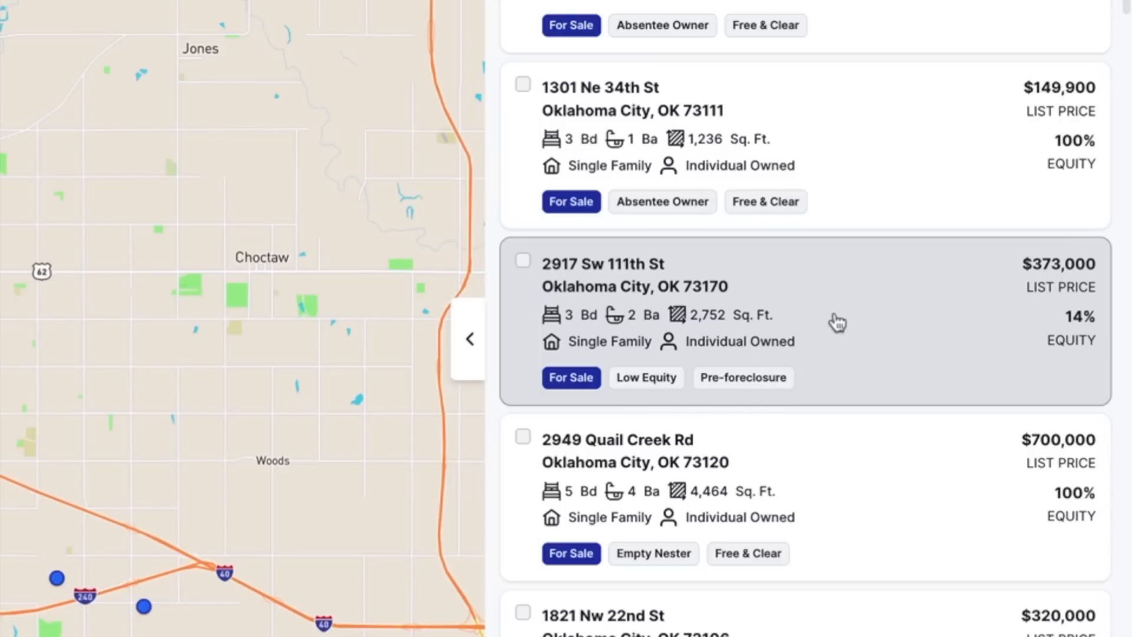
{"action": "scroll", "coordinate": [685, 420], "scroll_direction": "down", "scroll_amount": 5}
{"action": "scroll", "coordinate": [684, 420], "scroll_direction": "down", "scroll_amount": 6}
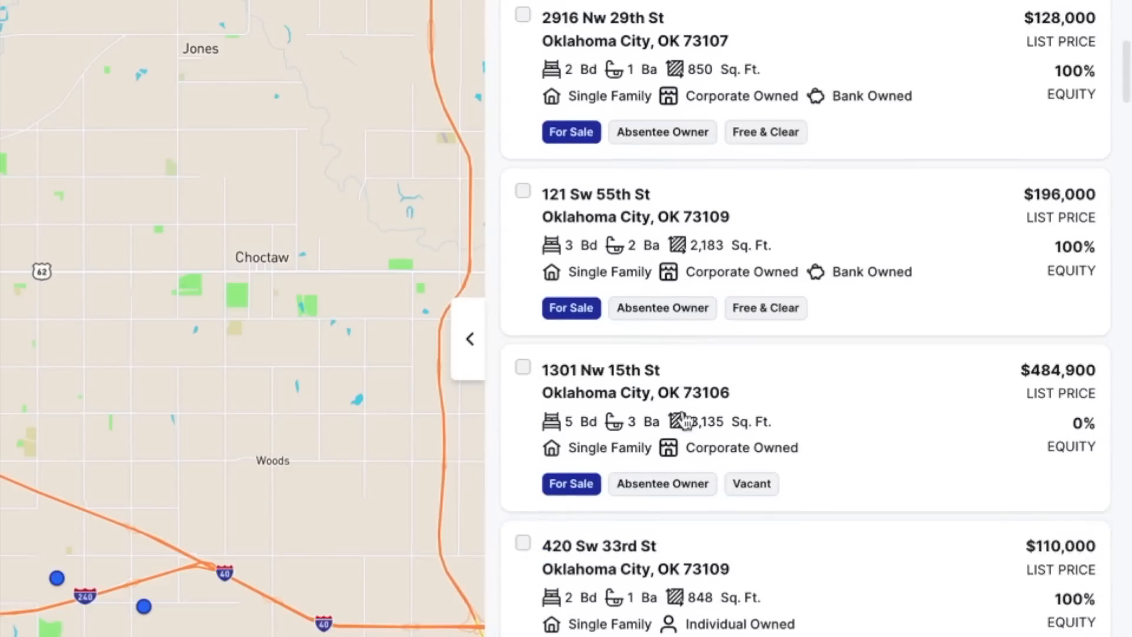
{"action": "scroll", "coordinate": [684, 420], "scroll_direction": "up", "scroll_amount": 12}
{"action": "scroll", "coordinate": [685, 420], "scroll_direction": "up", "scroll_amount": 5}
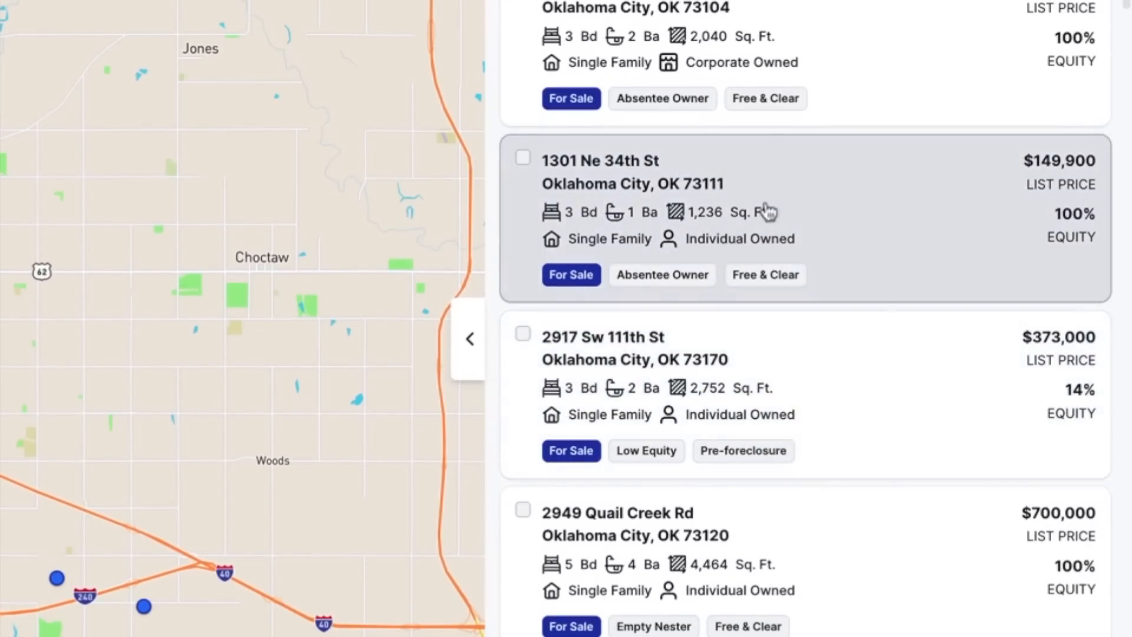
{"action": "left_click", "coordinate": [816, 192]}
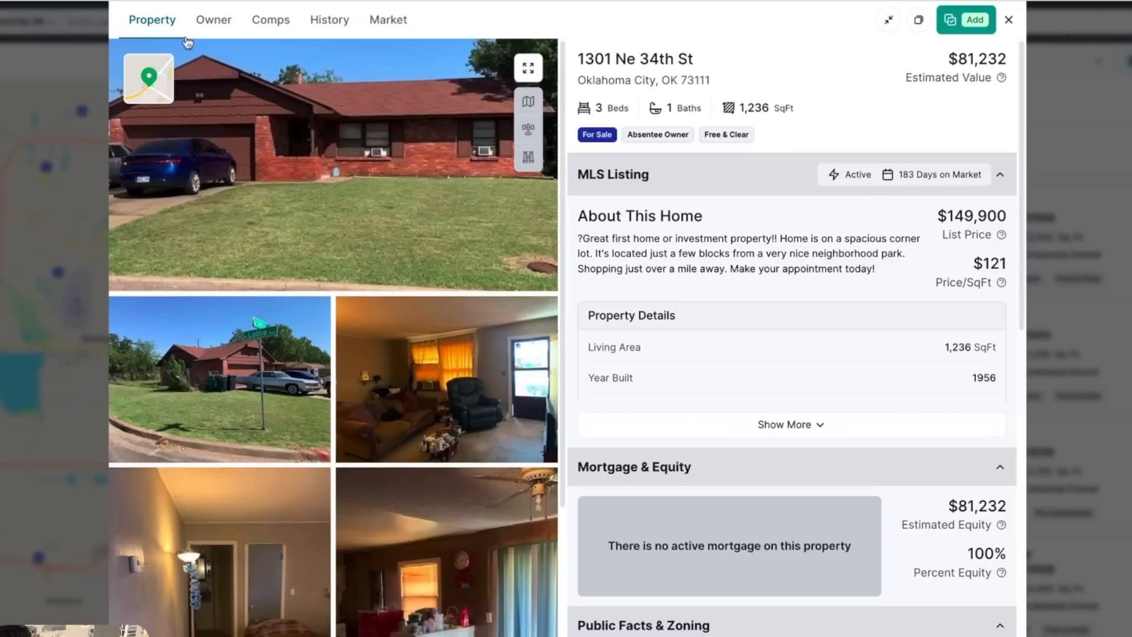
{"action": "scroll", "coordinate": [763, 597], "scroll_direction": "down", "scroll_amount": 15}
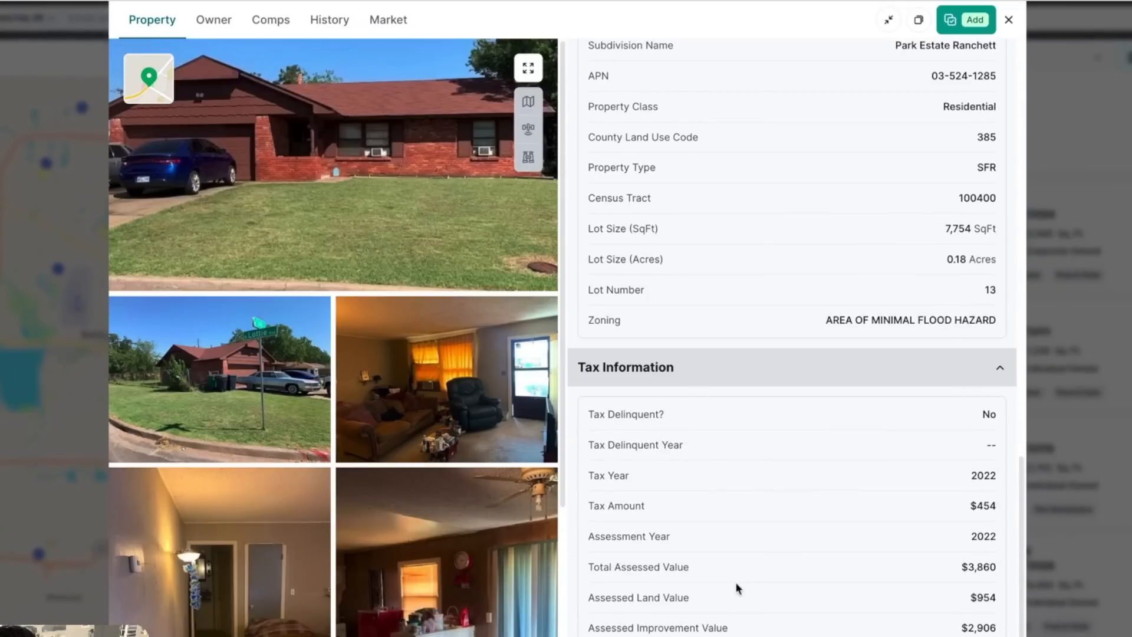
{"action": "left_click", "coordinate": [217, 22]}
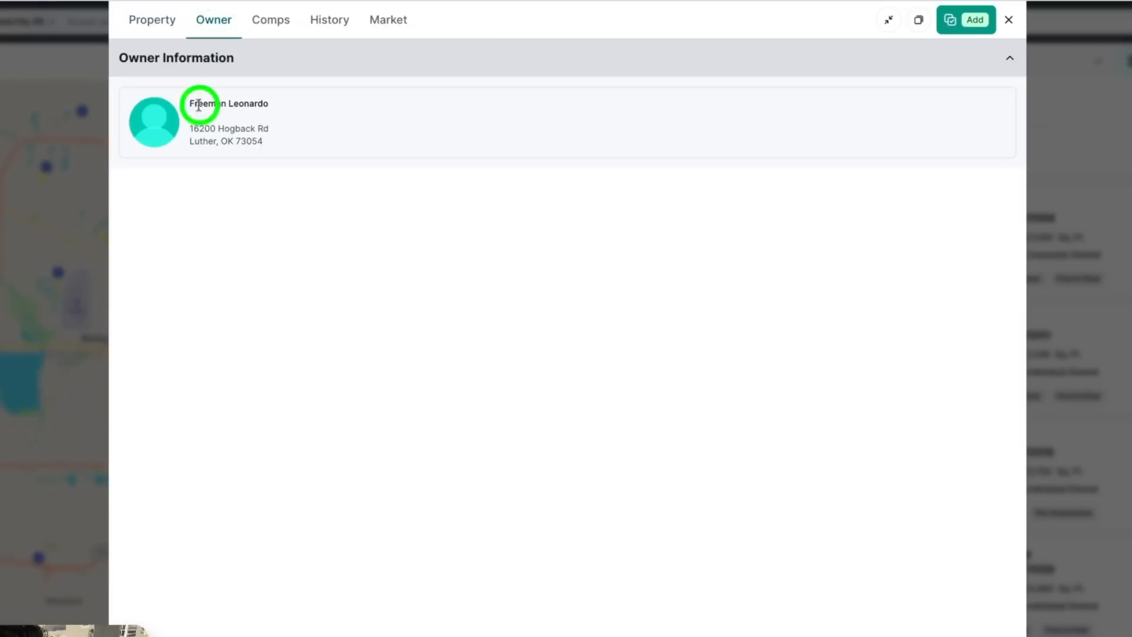
{"action": "left_click_drag", "start_coordinate": [199, 105], "coordinate": [298, 149]}
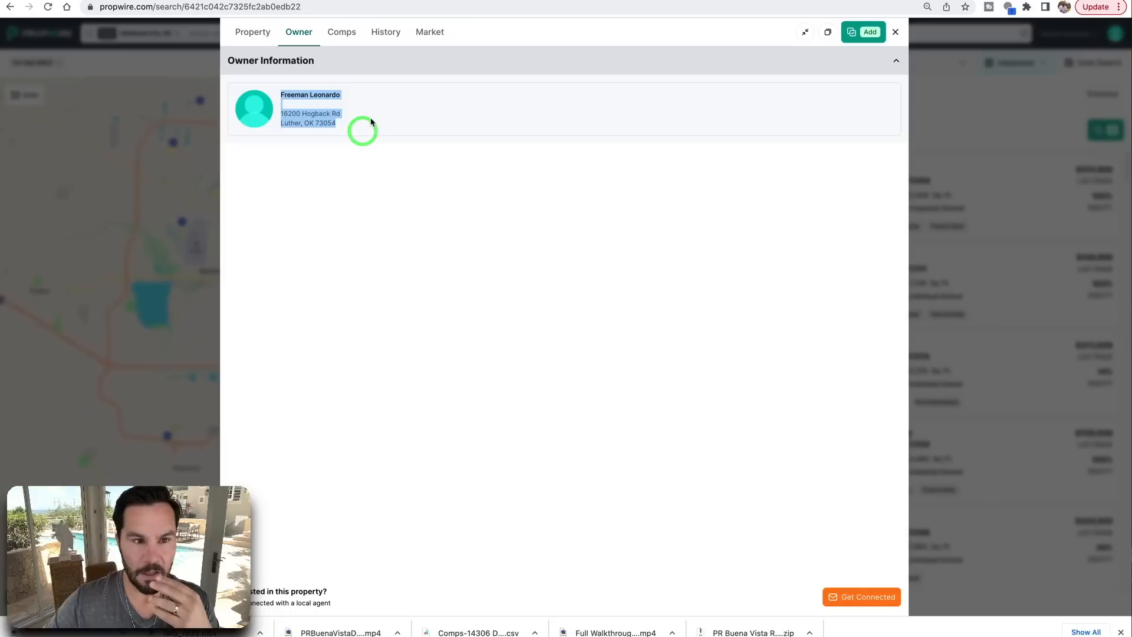
{"action": "left_click", "coordinate": [293, 135]}
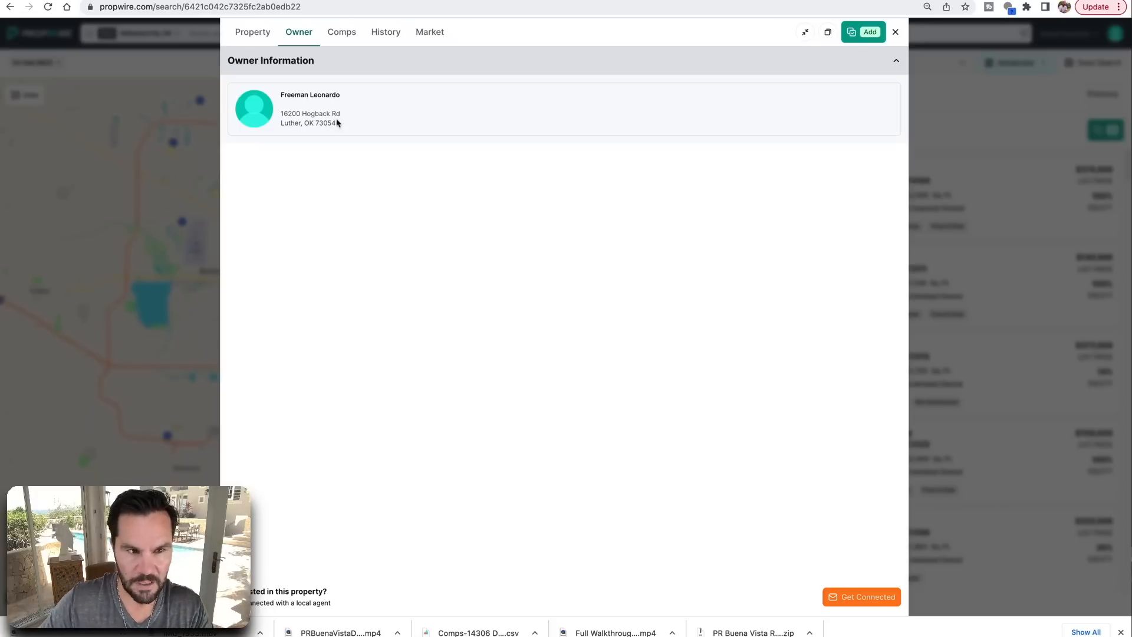
{"action": "left_click_drag", "start_coordinate": [337, 123], "coordinate": [281, 112]}
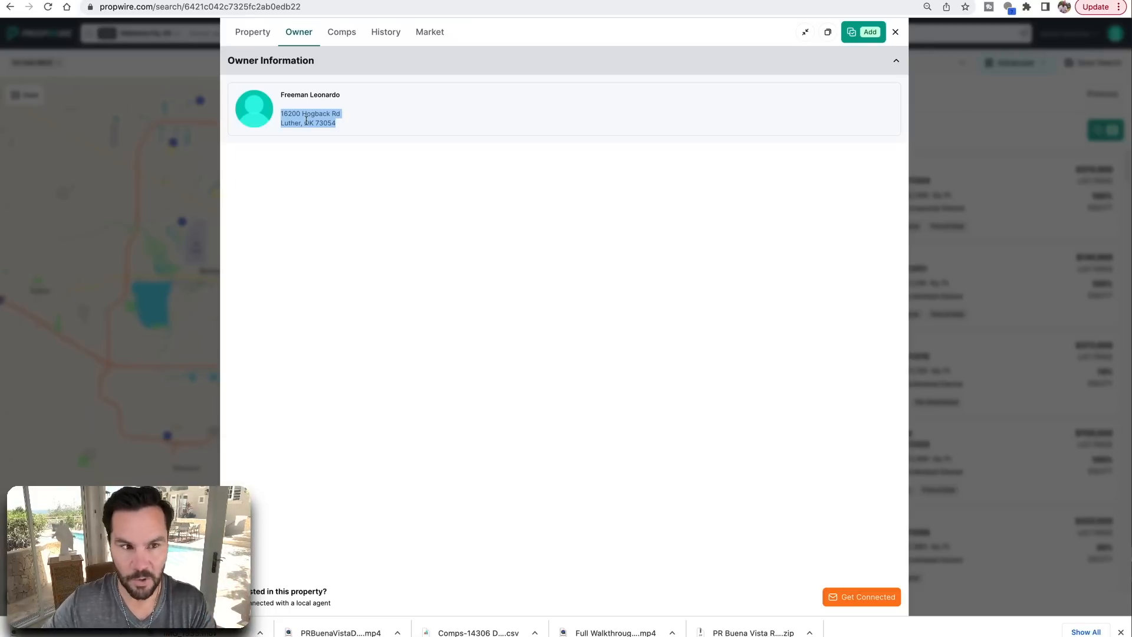
{"action": "left_click", "coordinate": [312, 98]}
{"action": "left_click", "coordinate": [348, 35]}
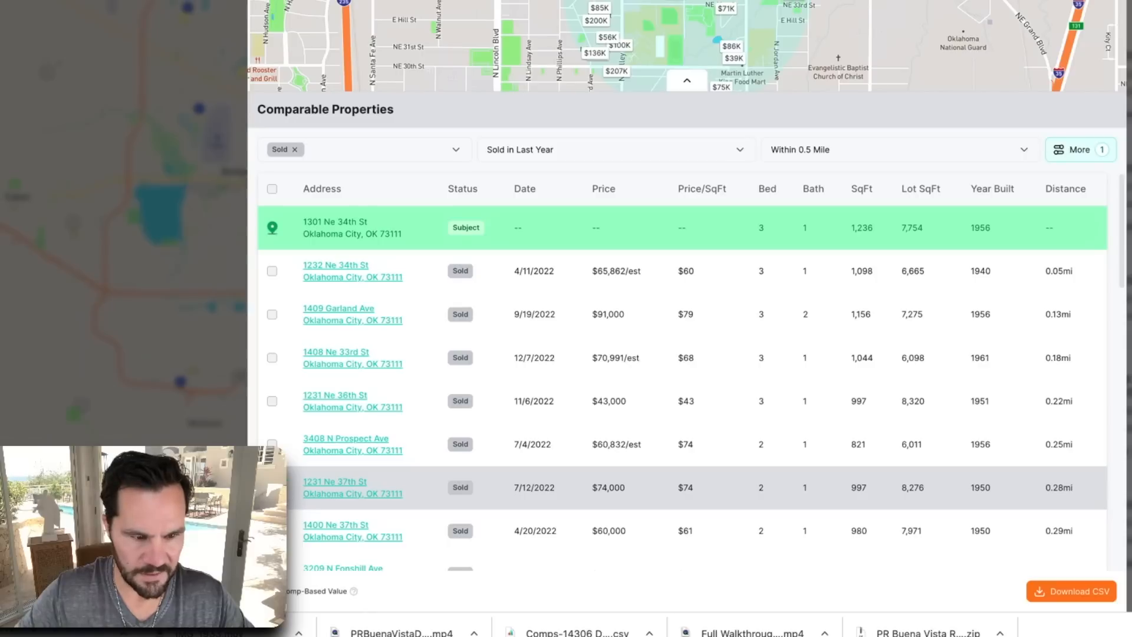
{"action": "left_click", "coordinate": [273, 358]}
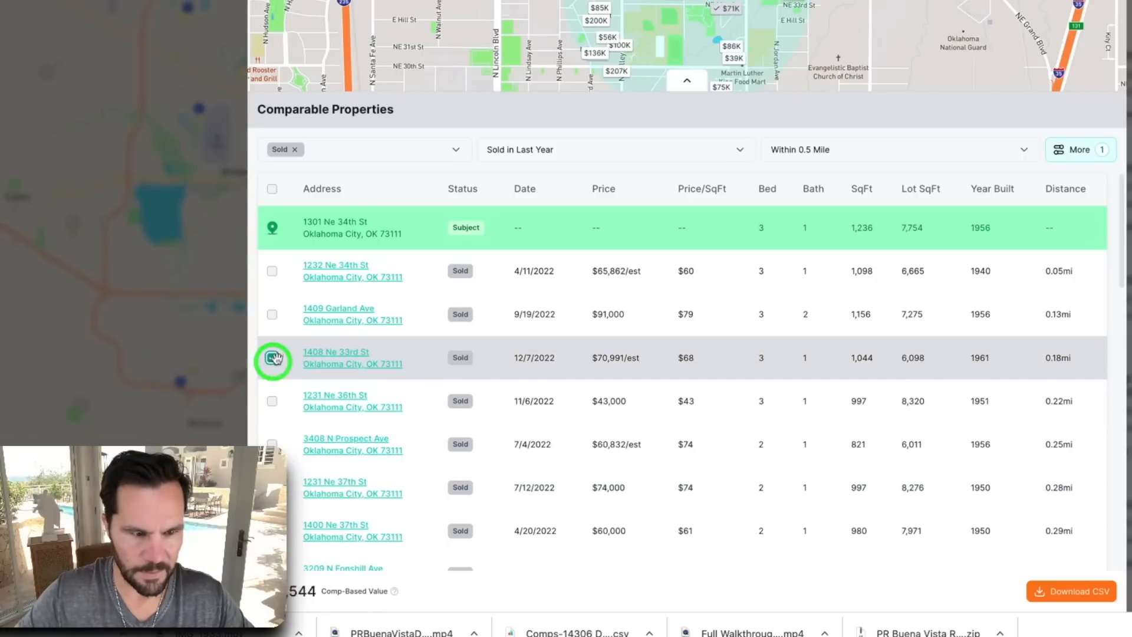
{"action": "left_click", "coordinate": [273, 315]}
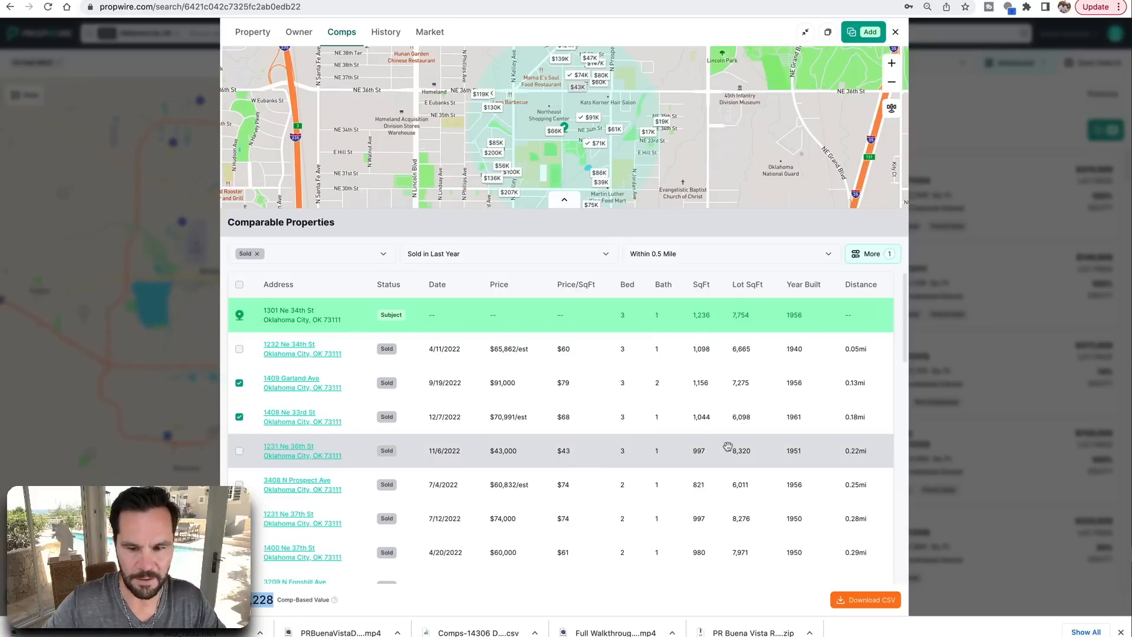
{"action": "left_click", "coordinate": [863, 601]}
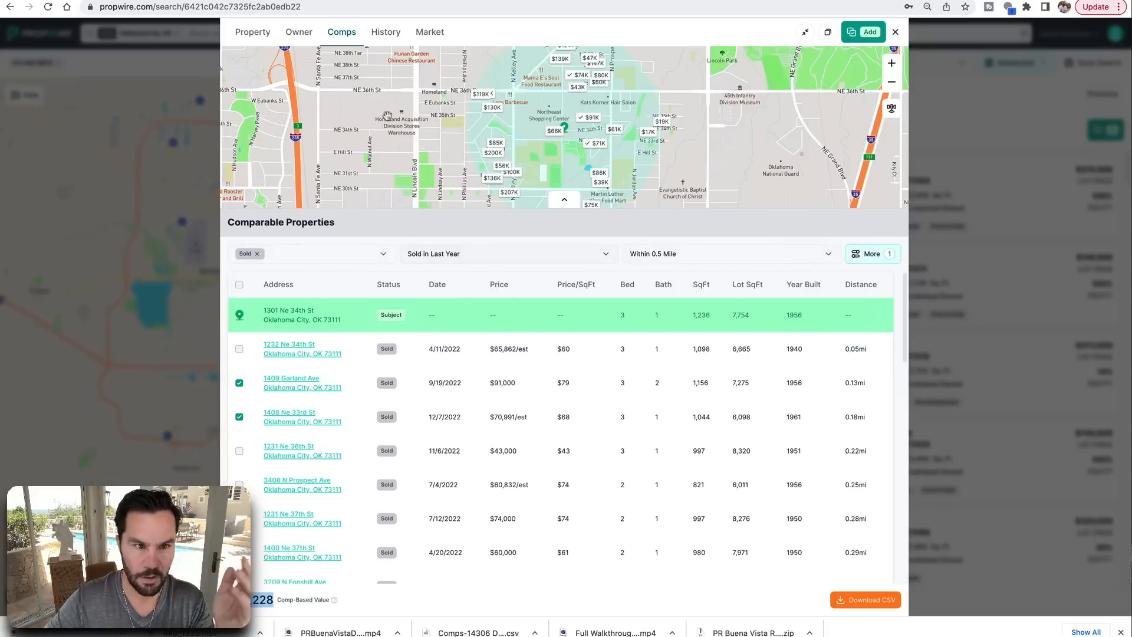
{"action": "left_click", "coordinate": [386, 32]}
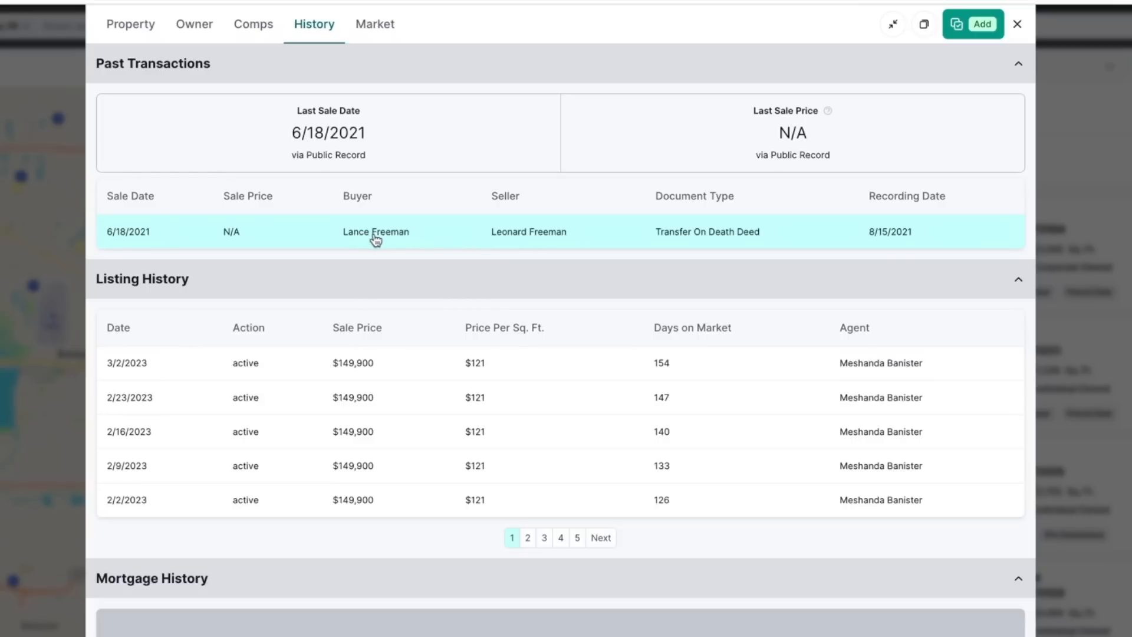
Check pages 5 and 1 of the listing history, then view ZIP 73111 market statistics
{"action": "left_click", "coordinate": [194, 24]}
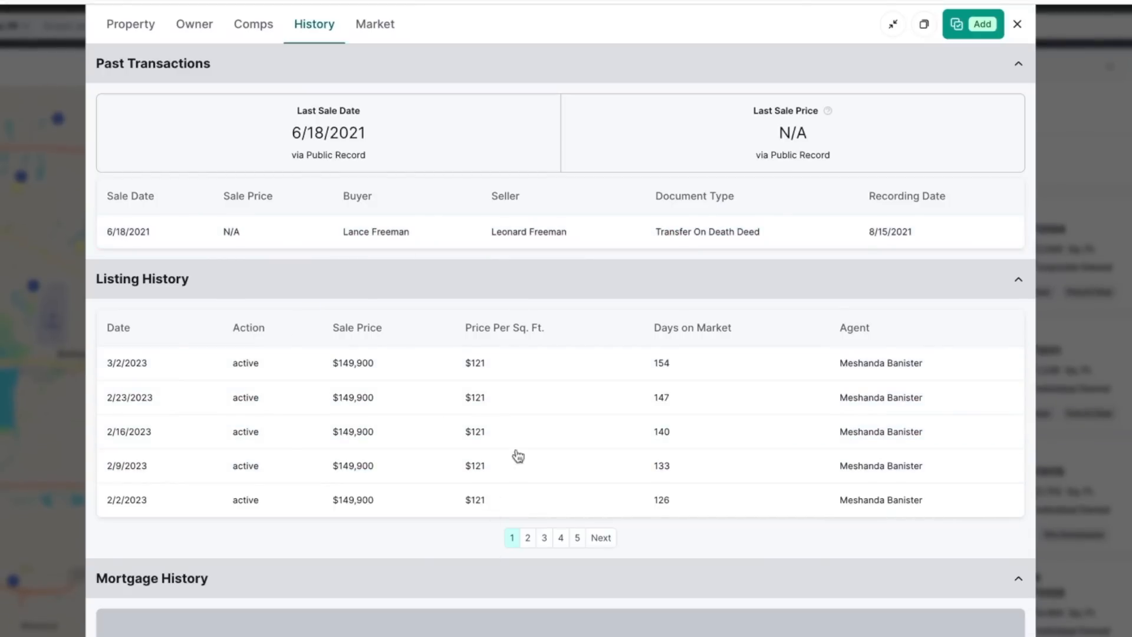
{"action": "left_click", "coordinate": [578, 538]}
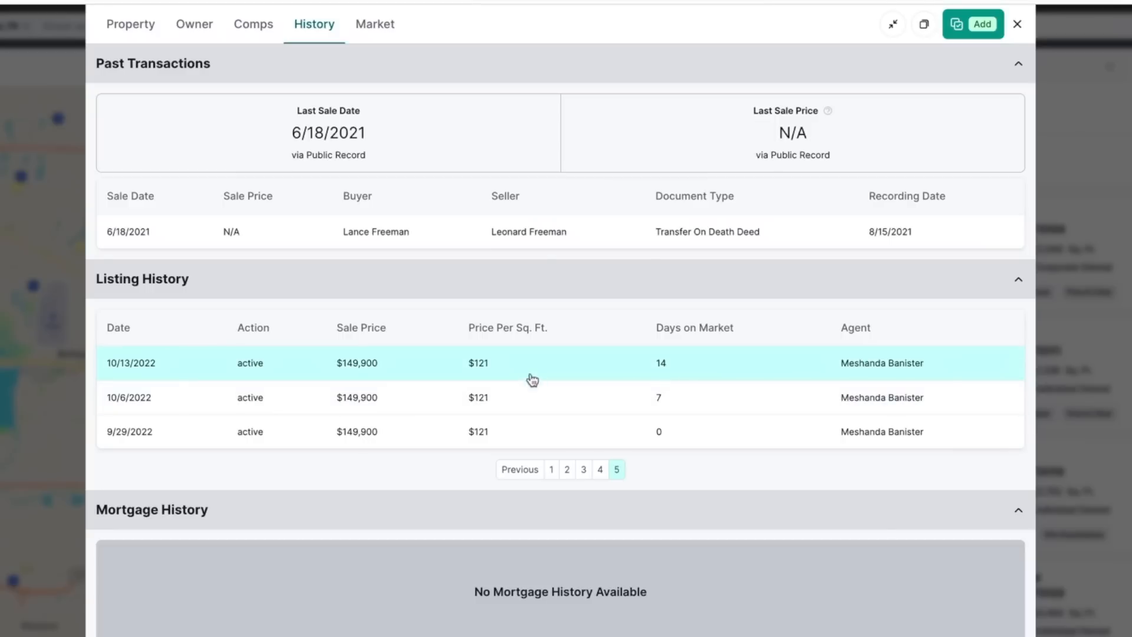
{"action": "left_click", "coordinate": [552, 470]}
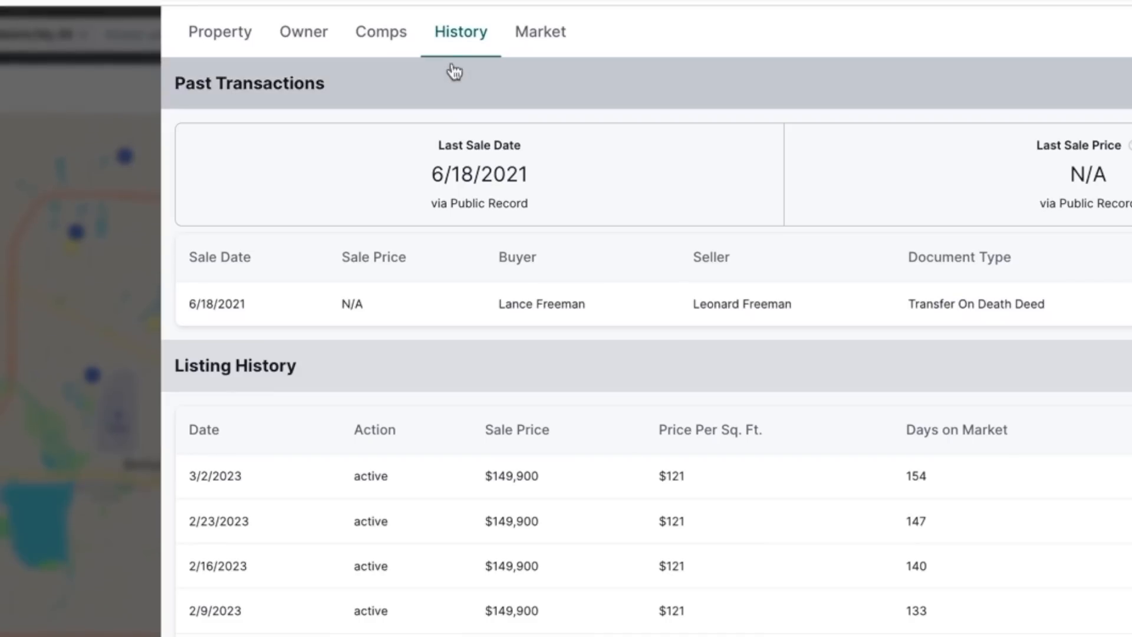
{"action": "left_click", "coordinate": [541, 32]}
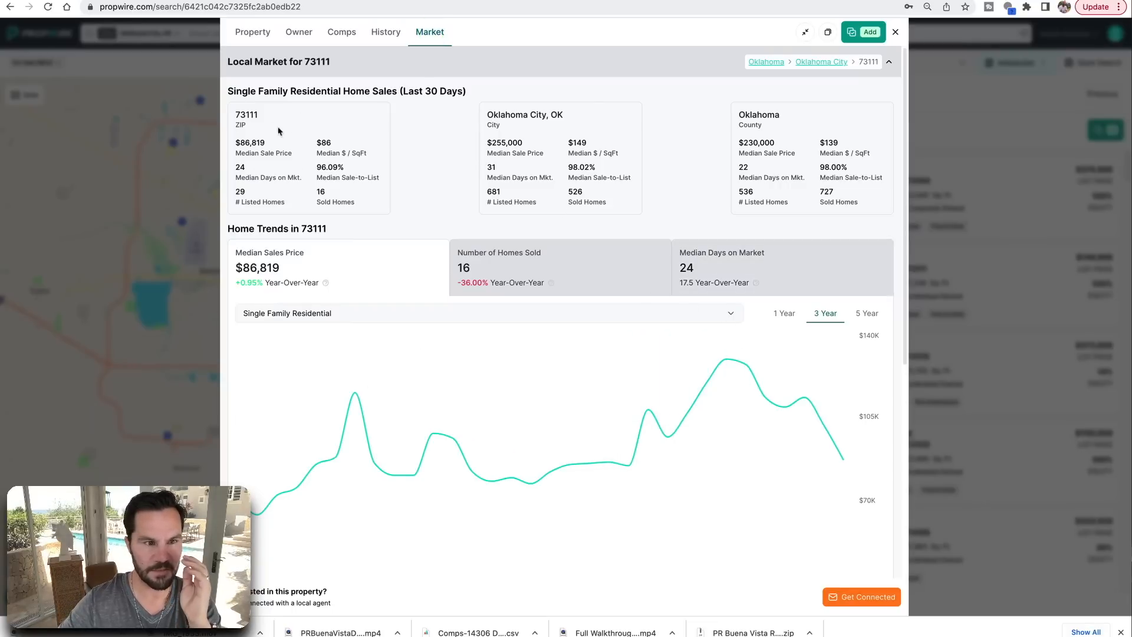
{"action": "left_click", "coordinate": [242, 118]}
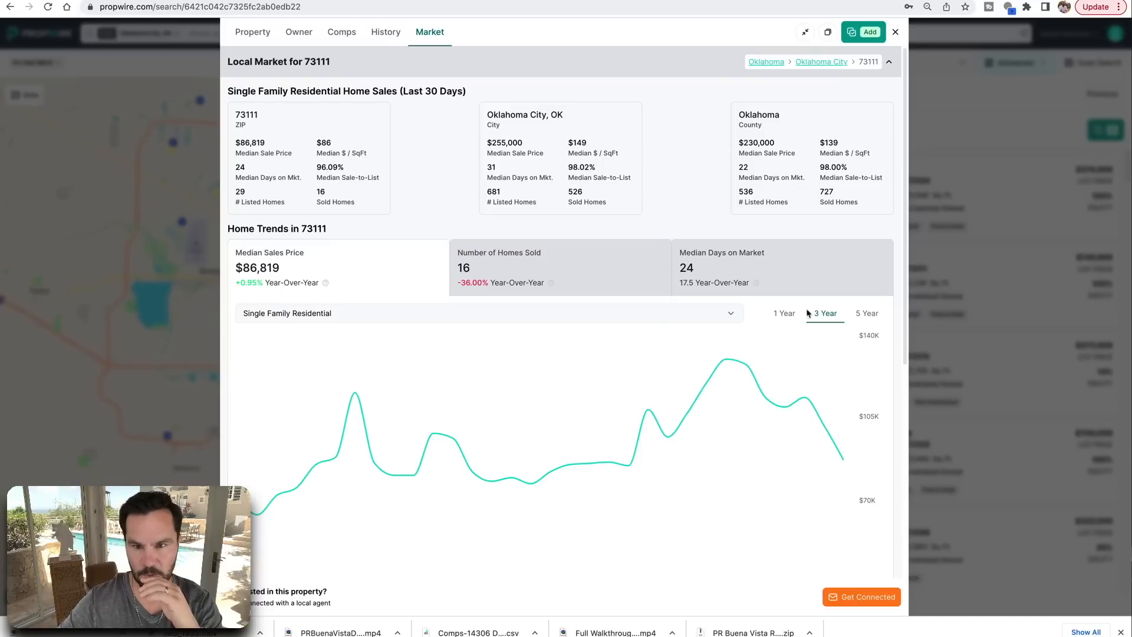
{"action": "left_click", "coordinate": [778, 316]}
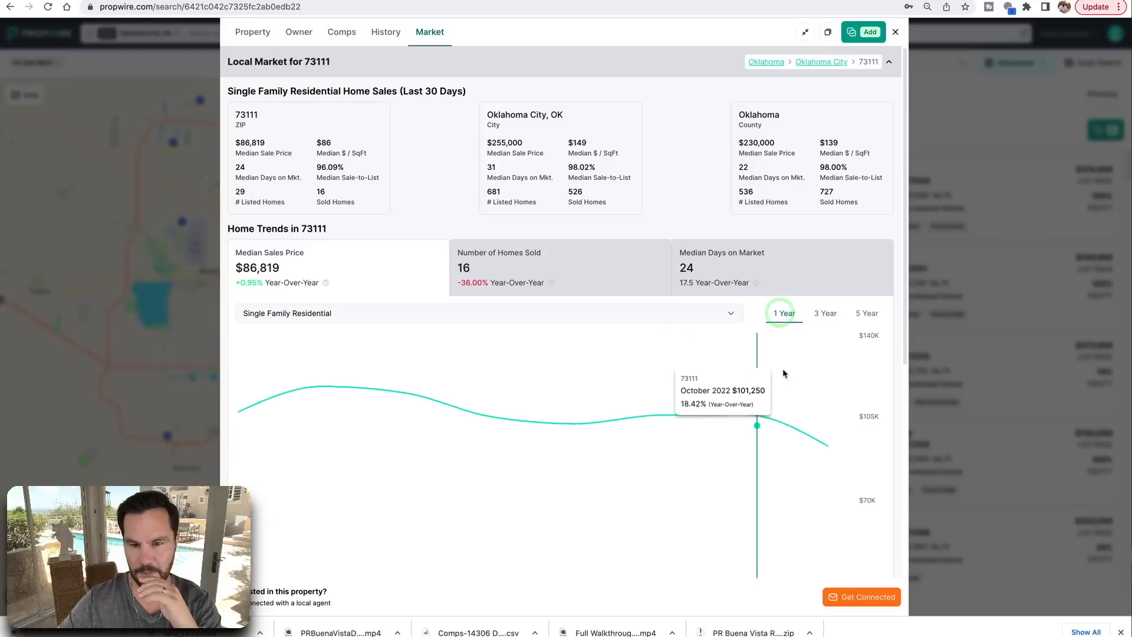
{"action": "left_click", "coordinate": [252, 32]}
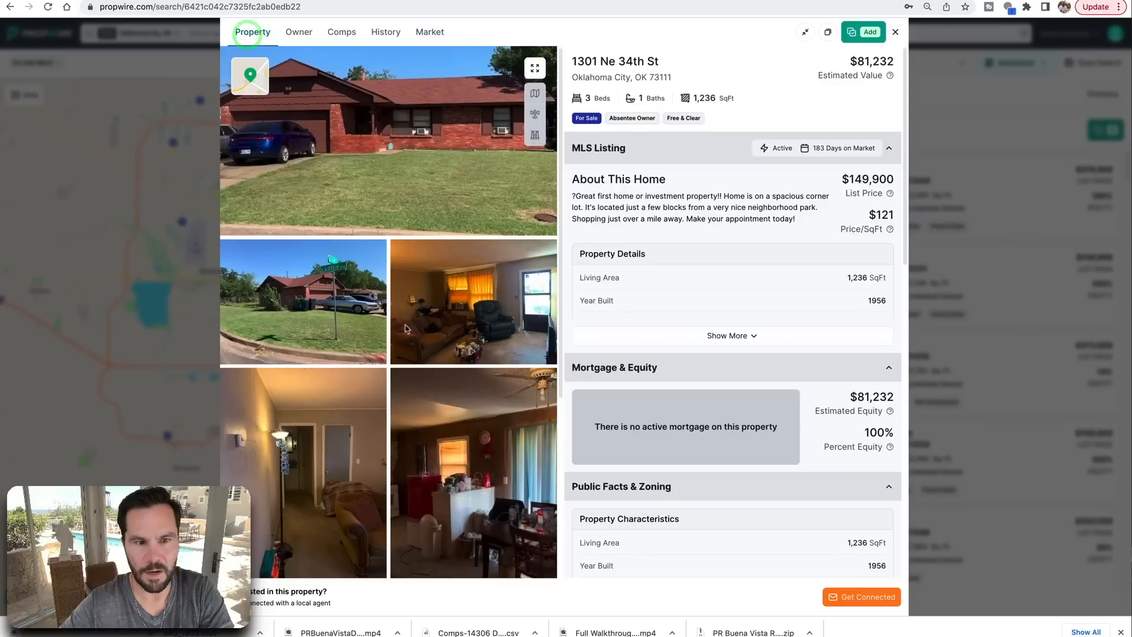
{"action": "scroll", "coordinate": [383, 303], "scroll_direction": "down", "scroll_amount": 1}
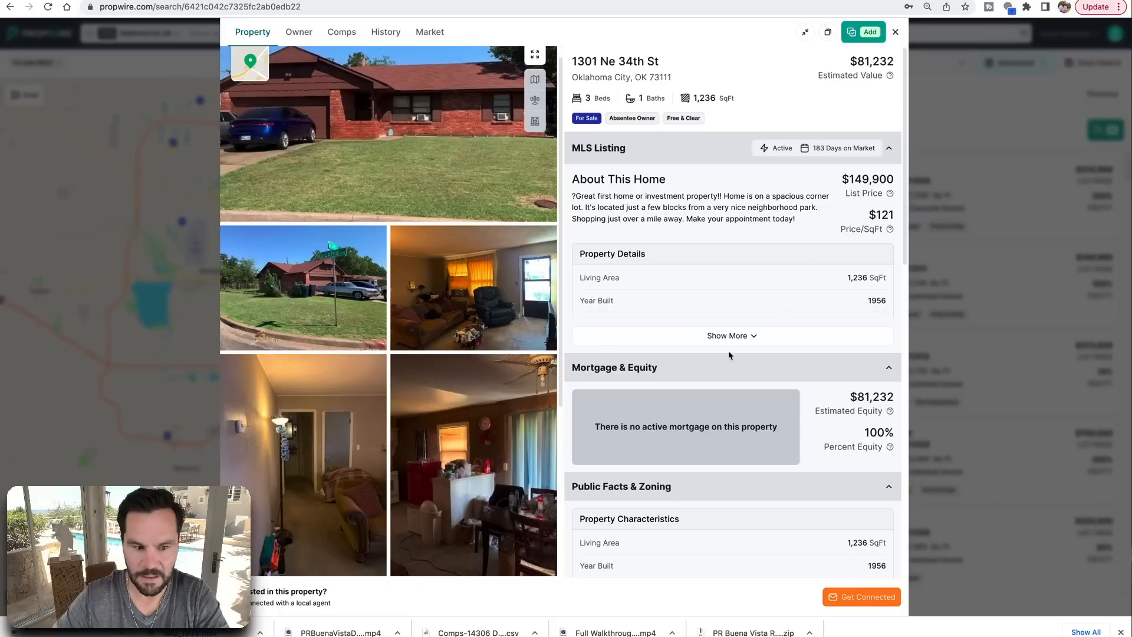
{"action": "scroll", "coordinate": [690, 339], "scroll_direction": "down", "scroll_amount": 10}
{"action": "scroll", "coordinate": [690, 339], "scroll_direction": "down", "scroll_amount": 4}
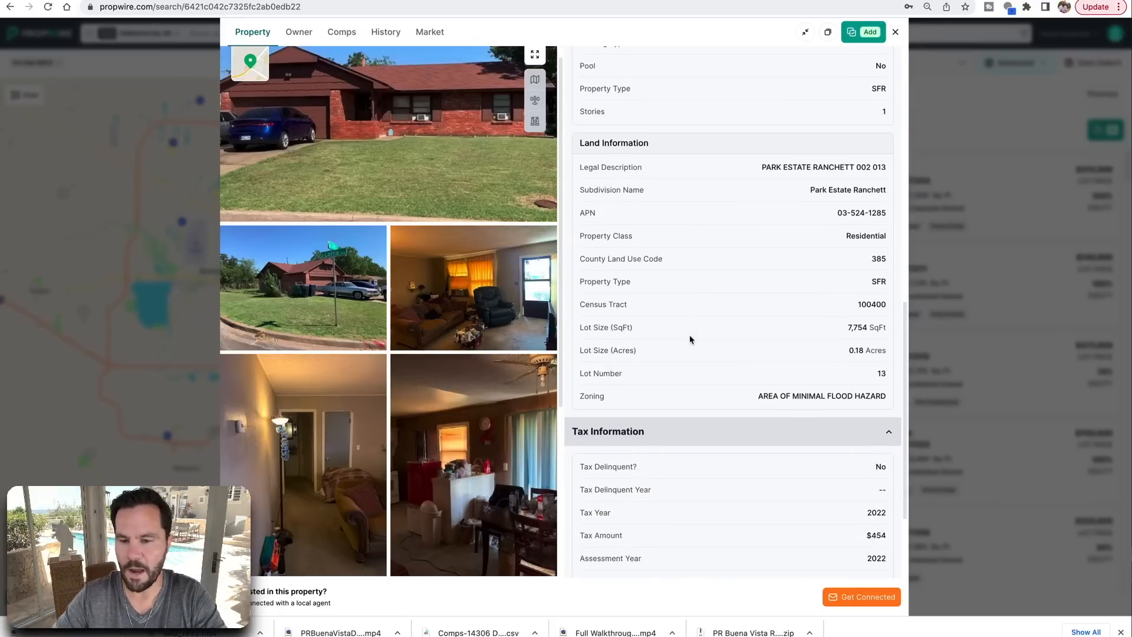
{"action": "scroll", "coordinate": [690, 337], "scroll_direction": "up", "scroll_amount": 12}
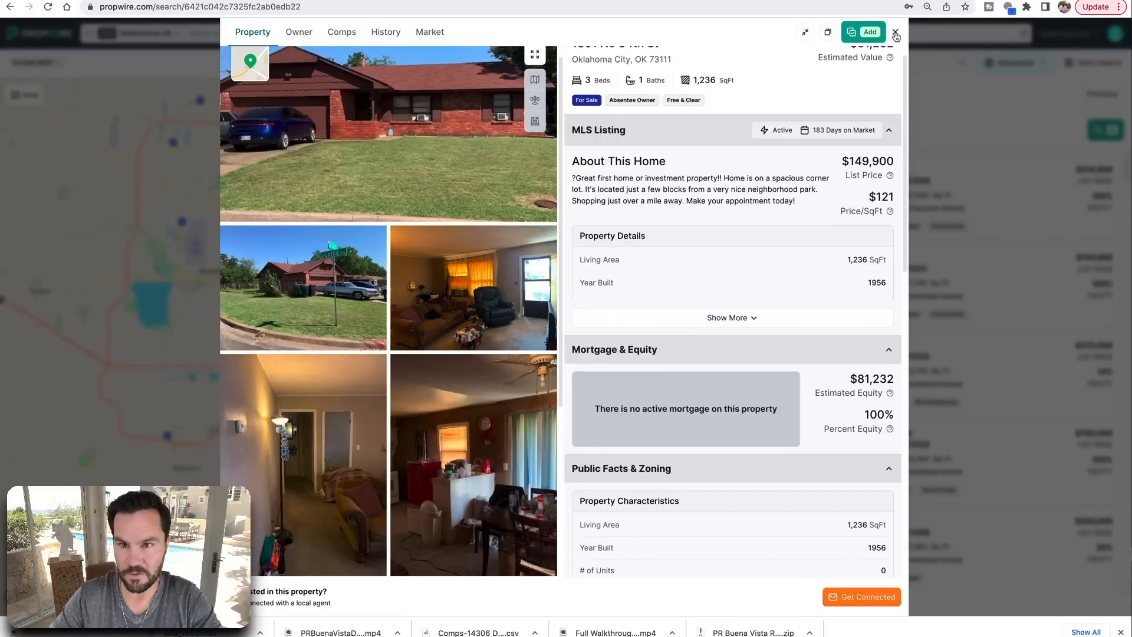
{"action": "left_click", "coordinate": [896, 34]}
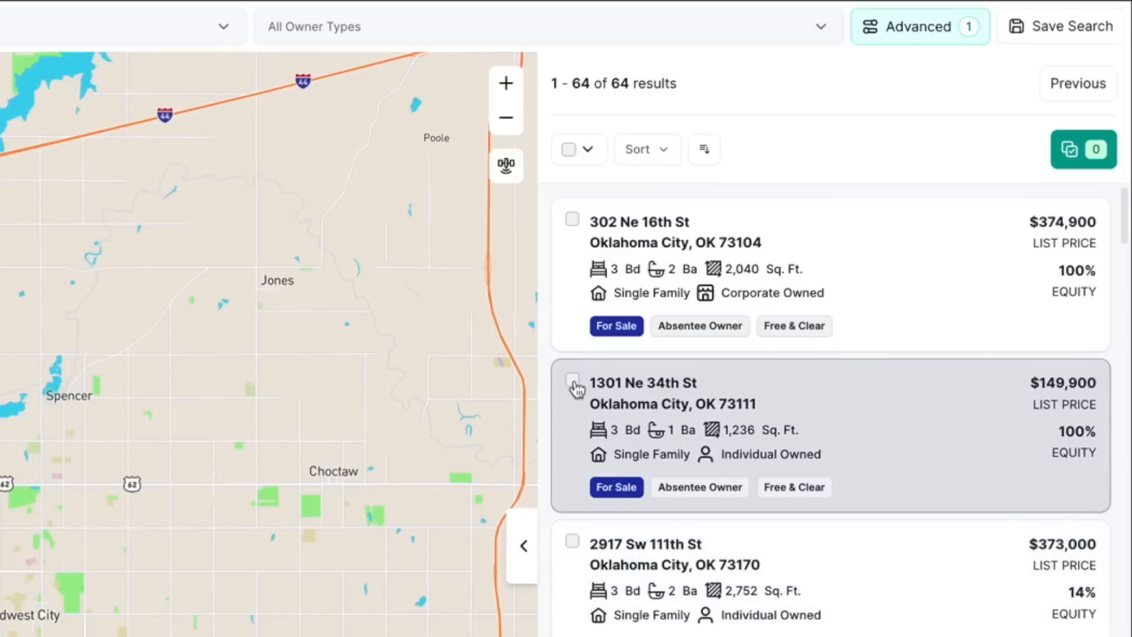
{"action": "left_click", "coordinate": [572, 383]}
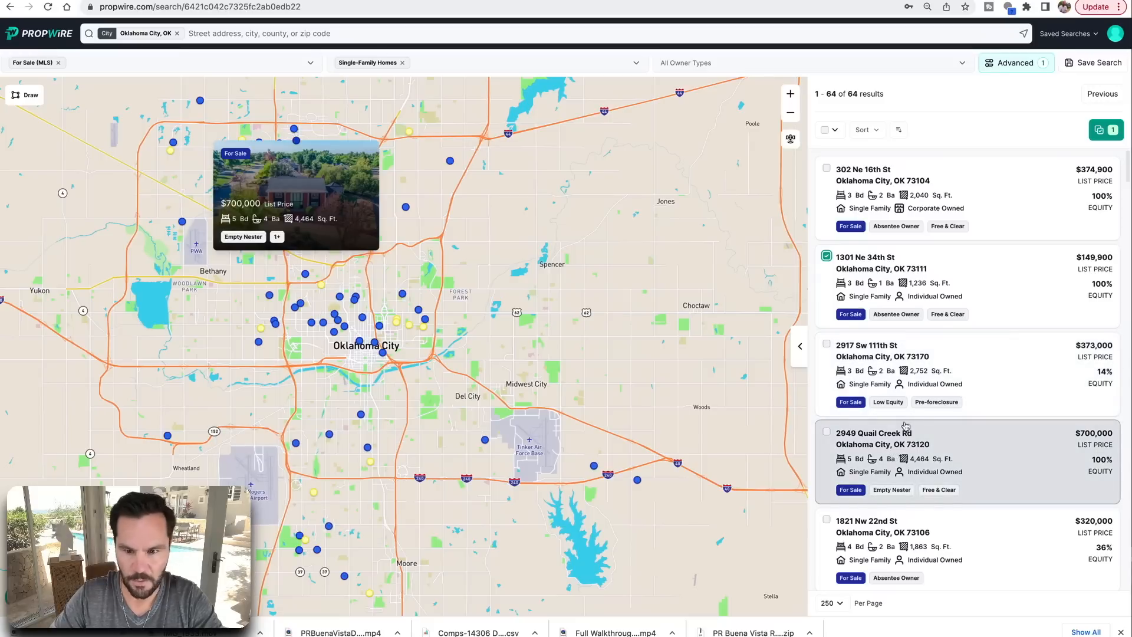
{"action": "scroll", "coordinate": [906, 426], "scroll_direction": "down", "scroll_amount": 5}
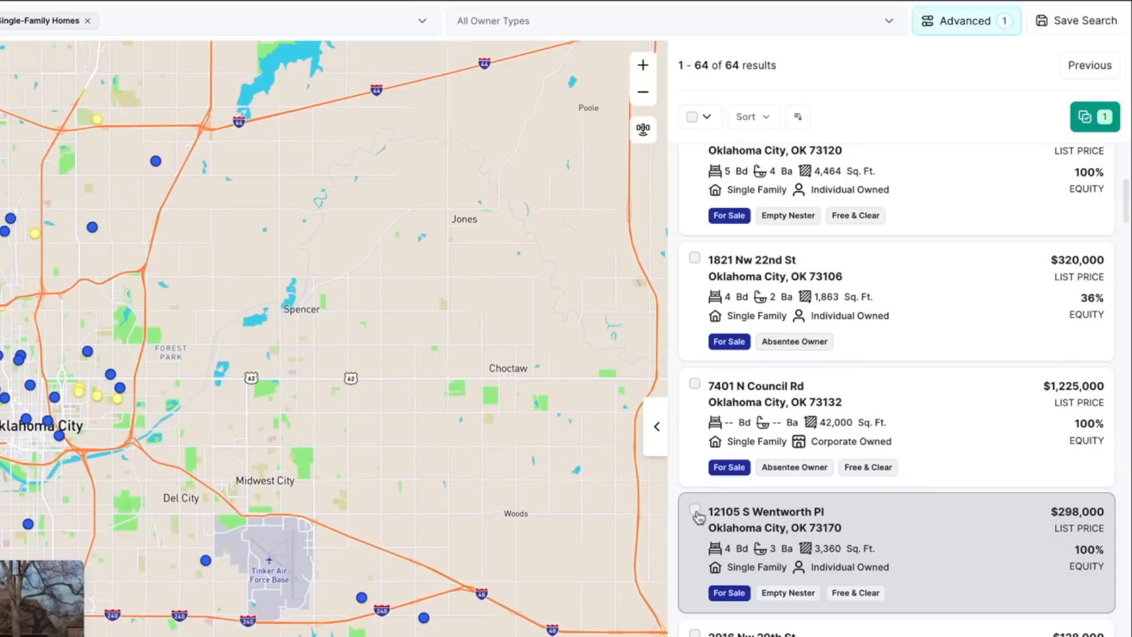
{"action": "left_click", "coordinate": [695, 511]}
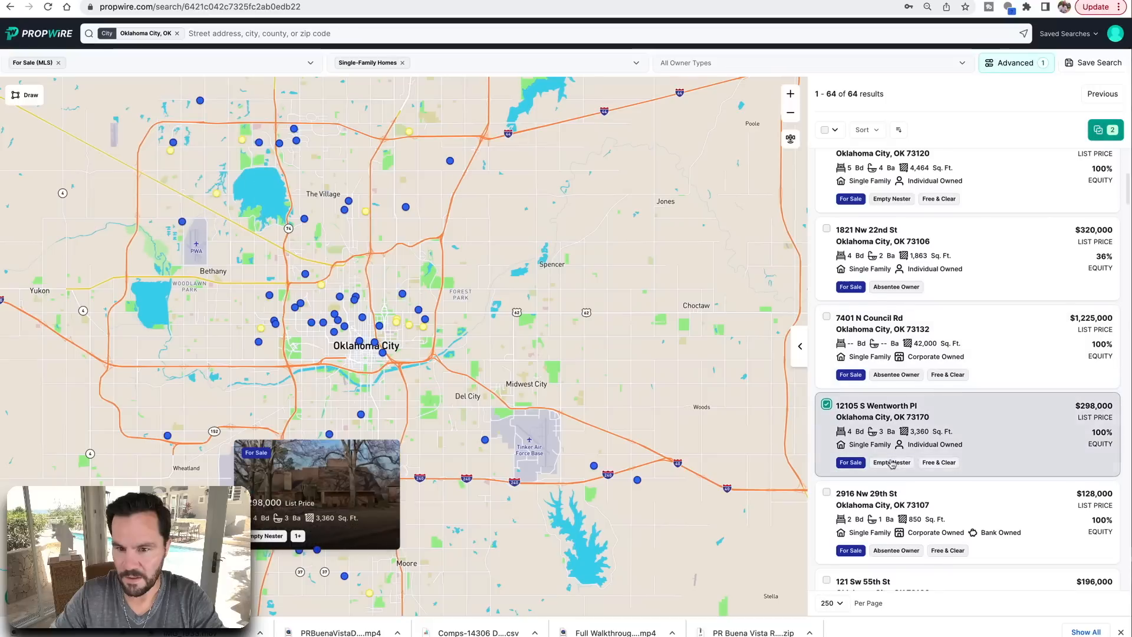
{"action": "scroll", "coordinate": [784, 591], "scroll_direction": "down", "scroll_amount": 2}
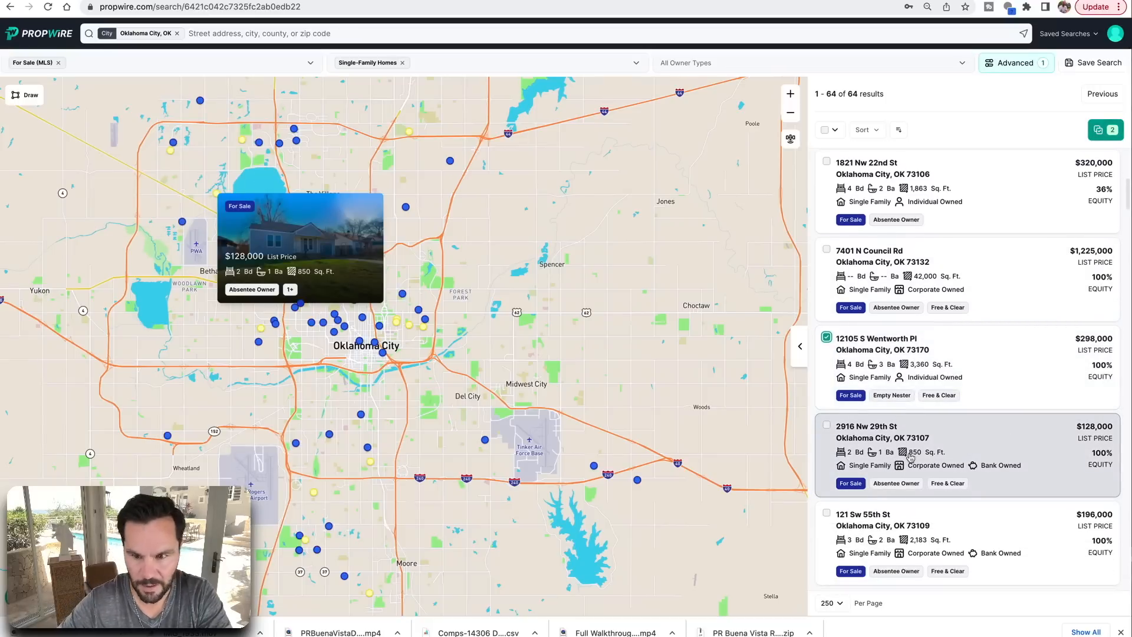
{"action": "scroll", "coordinate": [911, 457], "scroll_direction": "down", "scroll_amount": 4}
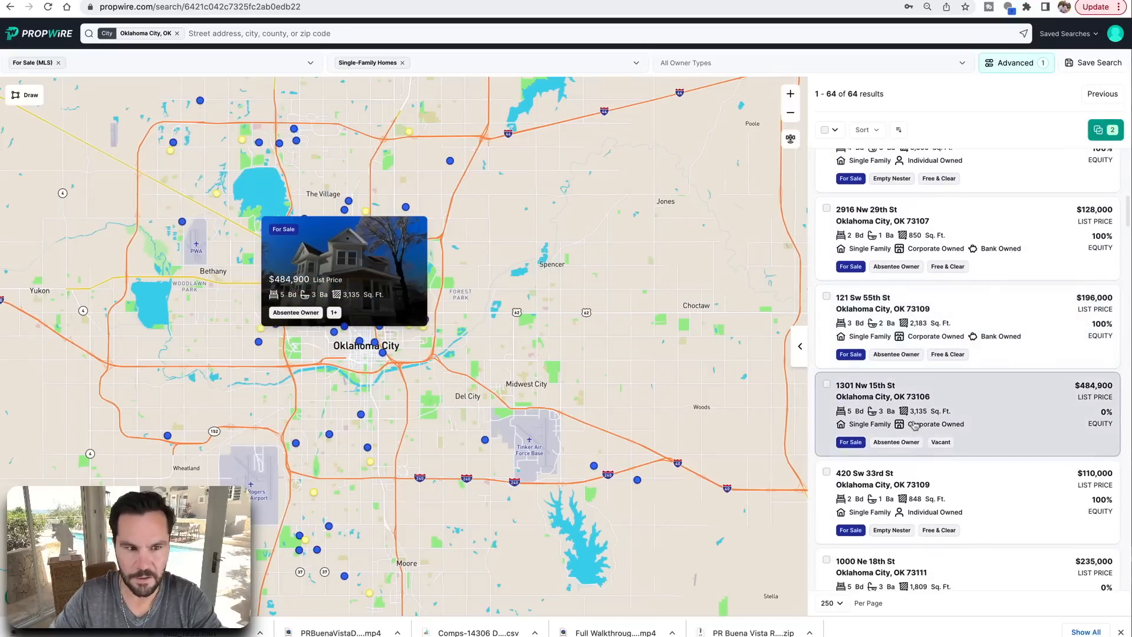
{"action": "scroll", "coordinate": [914, 426], "scroll_direction": "down", "scroll_amount": 5}
{"action": "left_click", "coordinate": [981, 419]}
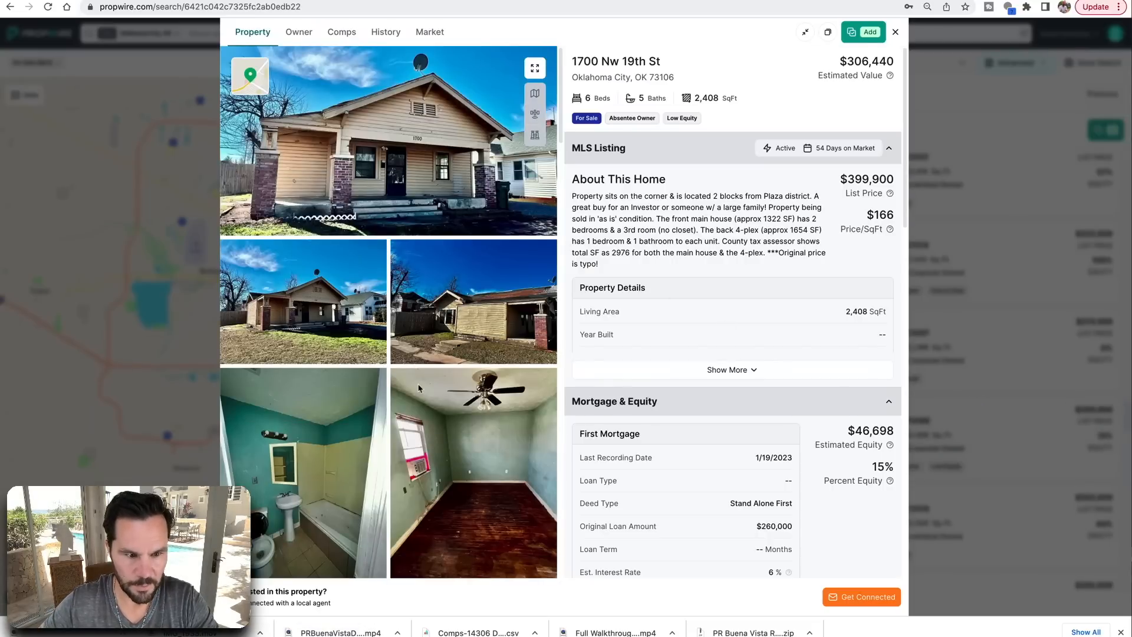
{"action": "scroll", "coordinate": [419, 387], "scroll_direction": "down", "scroll_amount": 10}
{"action": "scroll", "coordinate": [419, 387], "scroll_direction": "down", "scroll_amount": 10}
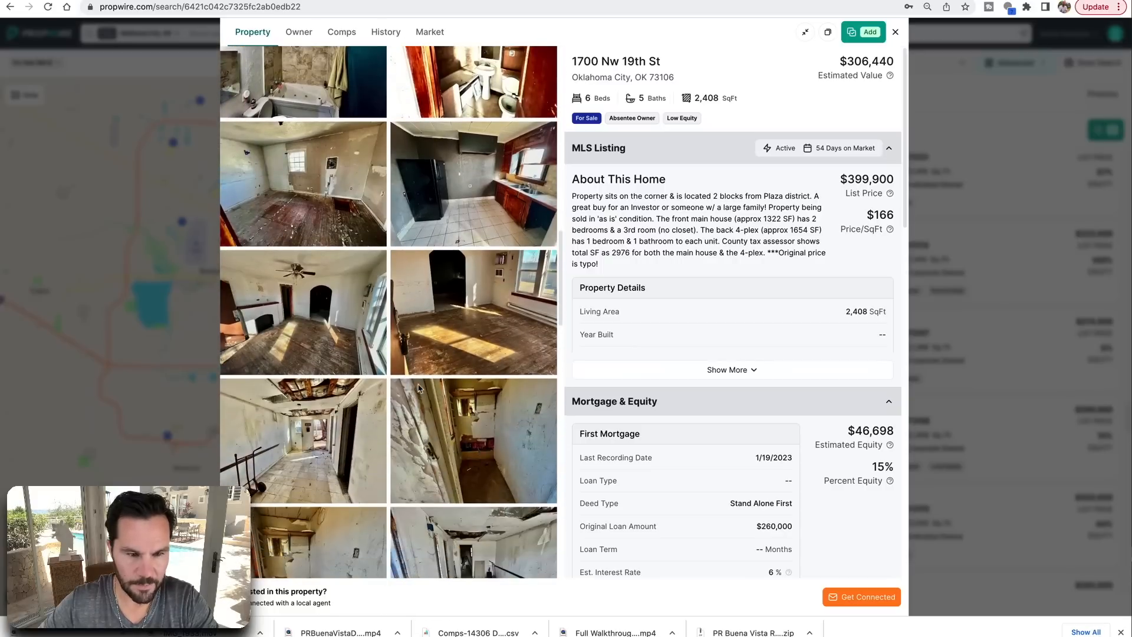
{"action": "scroll", "coordinate": [419, 387], "scroll_direction": "down", "scroll_amount": 2}
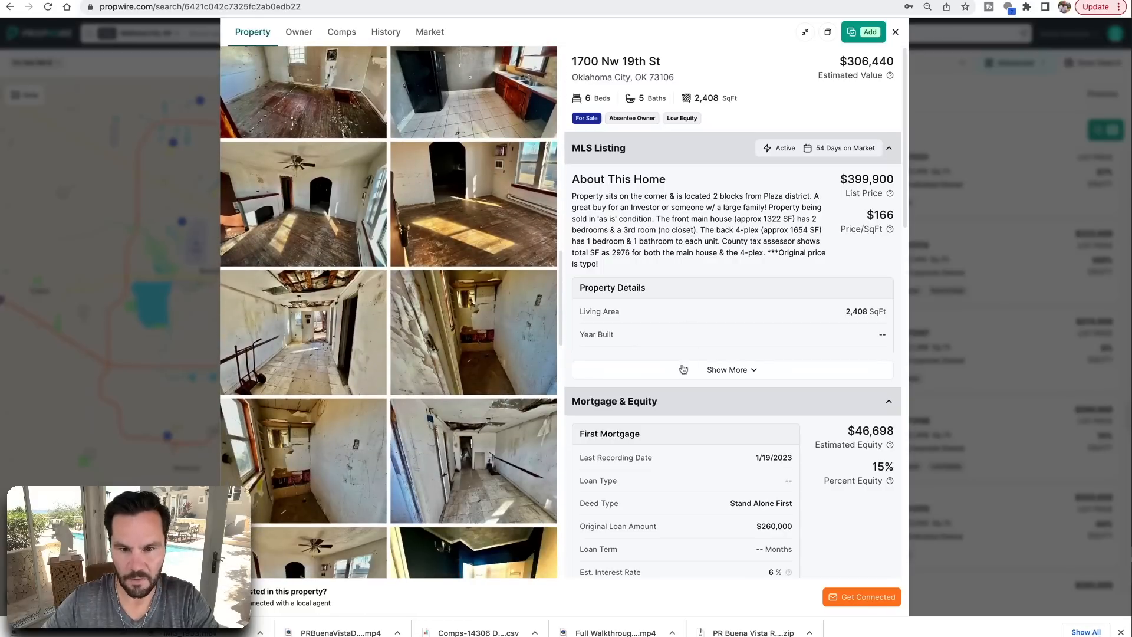
{"action": "left_click", "coordinate": [720, 372]}
{"action": "scroll", "coordinate": [726, 404], "scroll_direction": "down", "scroll_amount": 6}
{"action": "scroll", "coordinate": [722, 406], "scroll_direction": "down", "scroll_amount": 1}
{"action": "left_click_drag", "start_coordinate": [580, 380], "coordinate": [647, 397]}
{"action": "scroll", "coordinate": [373, 348], "scroll_direction": "up", "scroll_amount": 2}
{"action": "scroll", "coordinate": [373, 348], "scroll_direction": "up", "scroll_amount": 6}
{"action": "scroll", "coordinate": [701, 319], "scroll_direction": "up", "scroll_amount": 4}
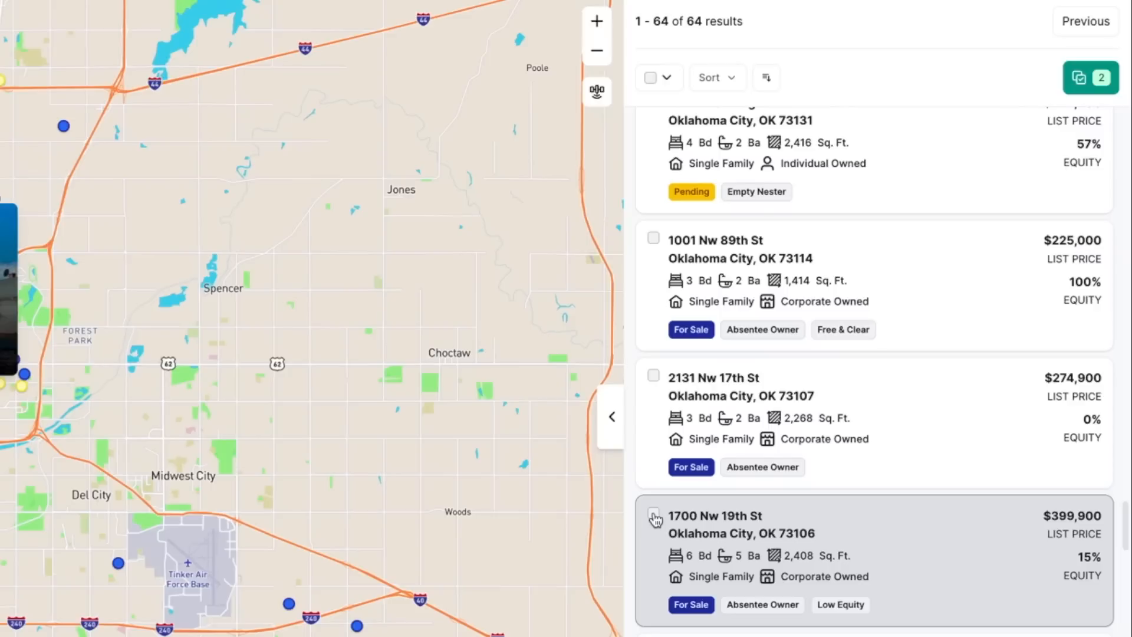
{"action": "left_click", "coordinate": [653, 515]}
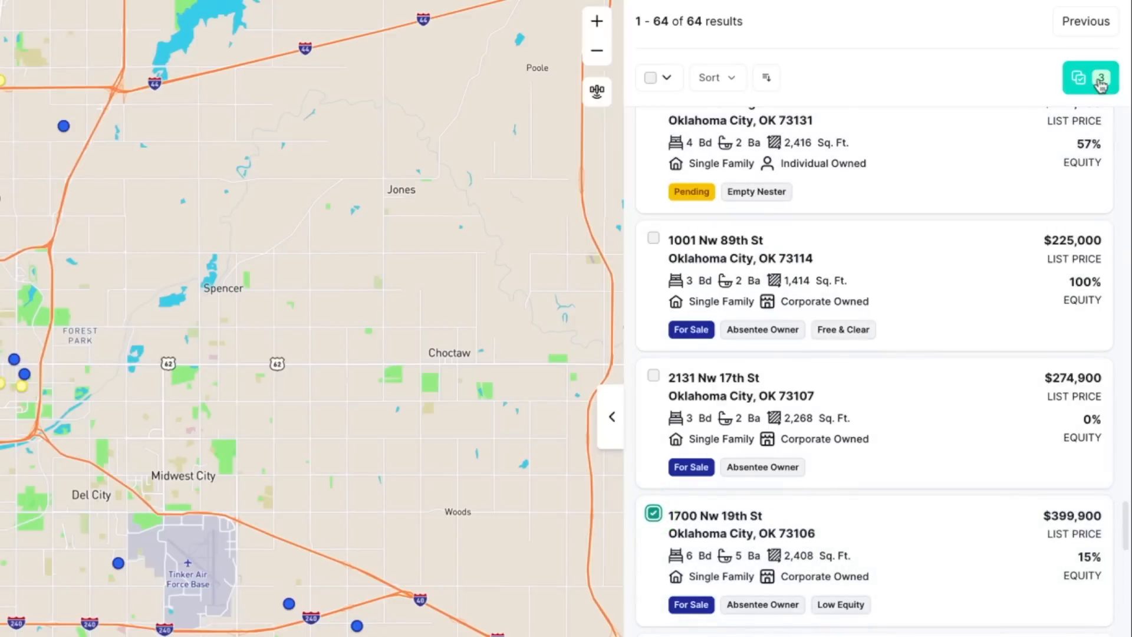
Download the three selected properties with MLS listing, mortgage & financial, tax and foreclosure details included
{"action": "left_click", "coordinate": [1100, 80]}
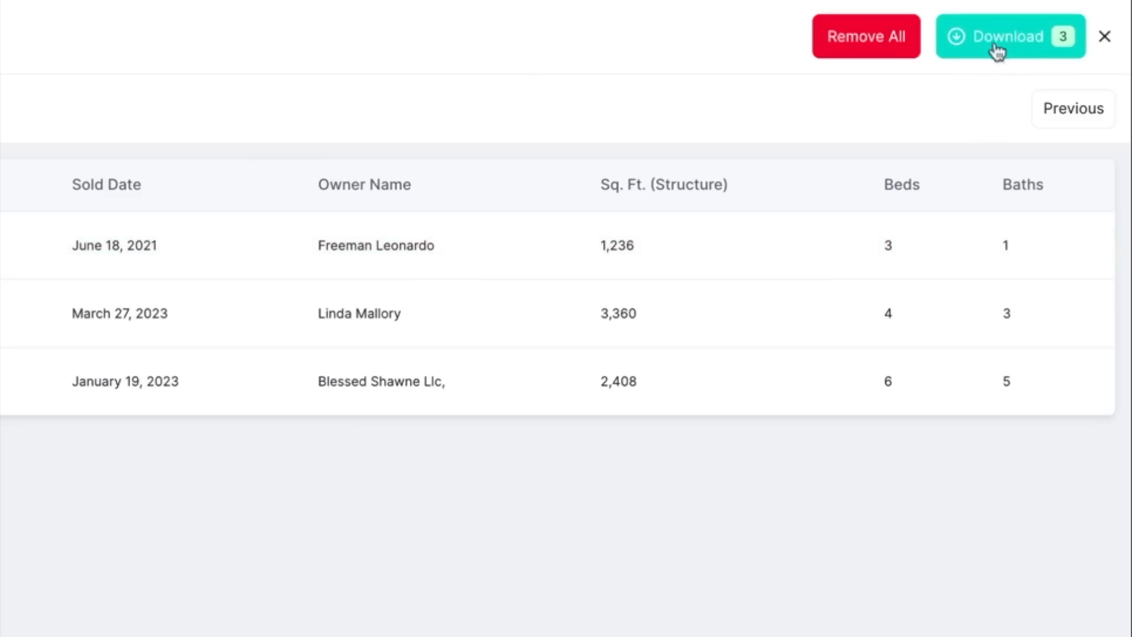
{"action": "left_click", "coordinate": [1019, 47]}
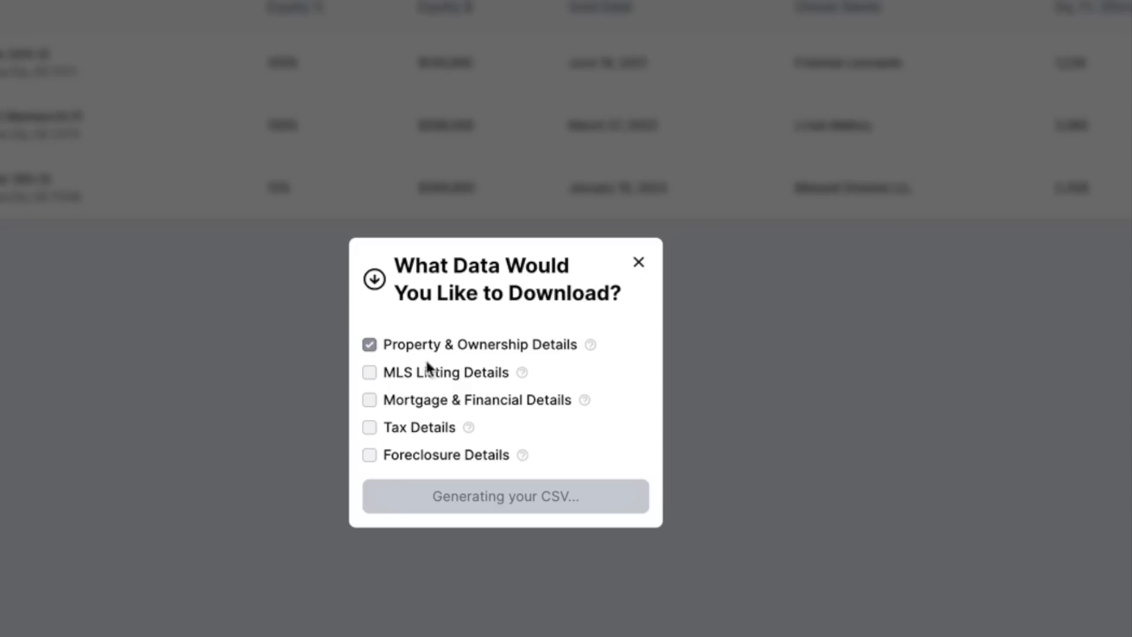
{"action": "left_click", "coordinate": [369, 372]}
{"action": "left_click", "coordinate": [369, 400]}
{"action": "left_click", "coordinate": [369, 427]}
{"action": "left_click", "coordinate": [369, 455]}
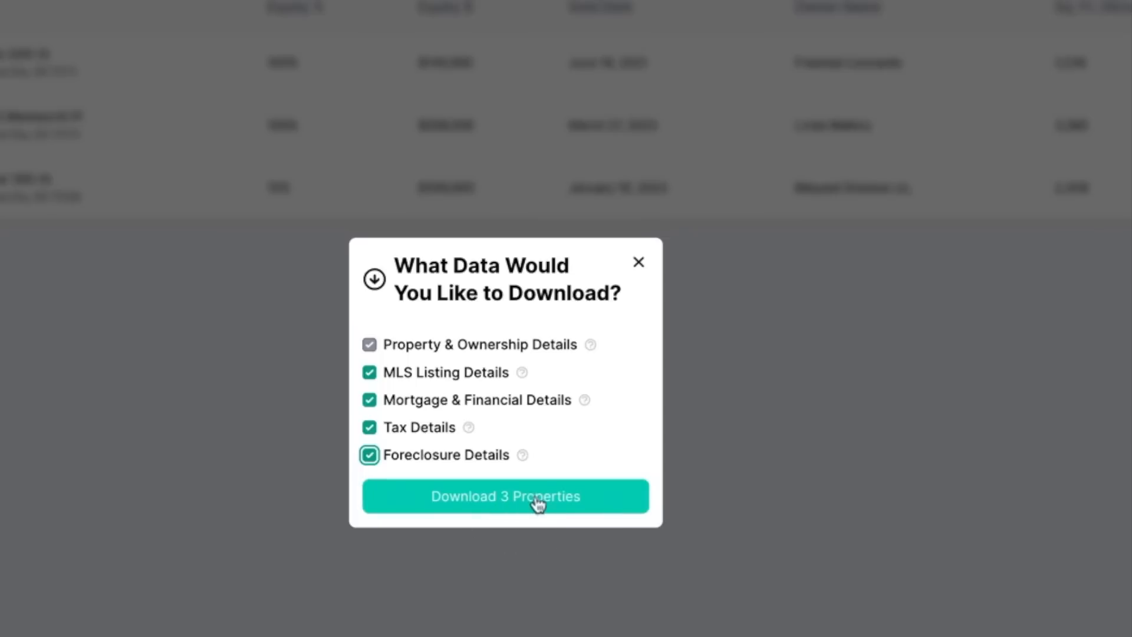
In the MLS Keywords filters, replace Motivated Seller with Investor-Owned Keywords and save, leaving 16 results
{"action": "left_click", "coordinate": [640, 264]}
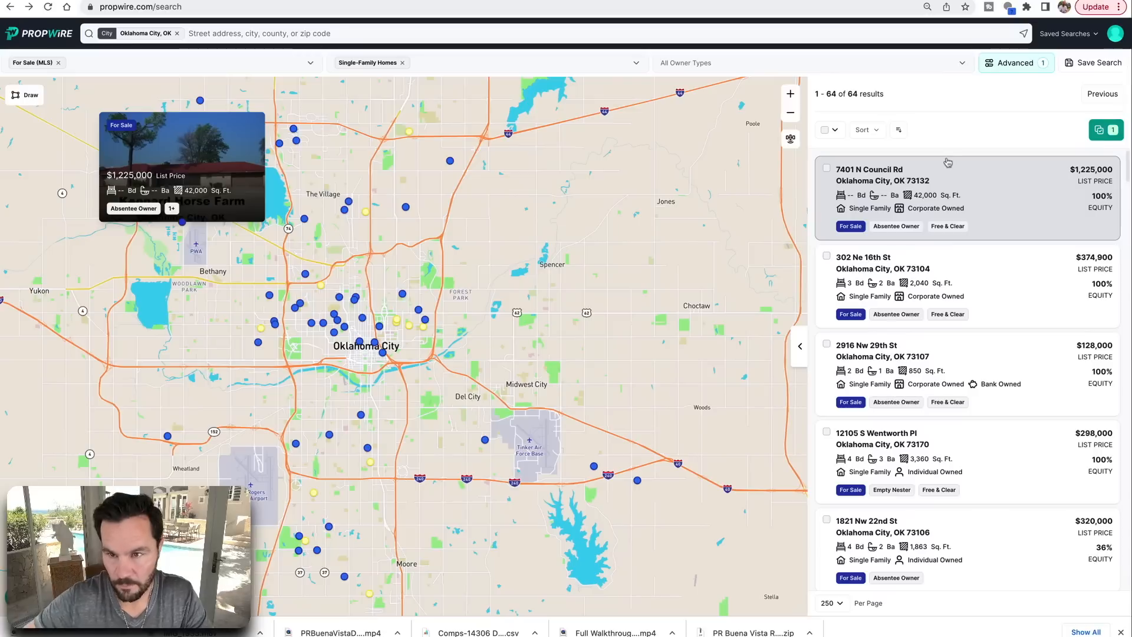
{"action": "left_click", "coordinate": [1021, 70]}
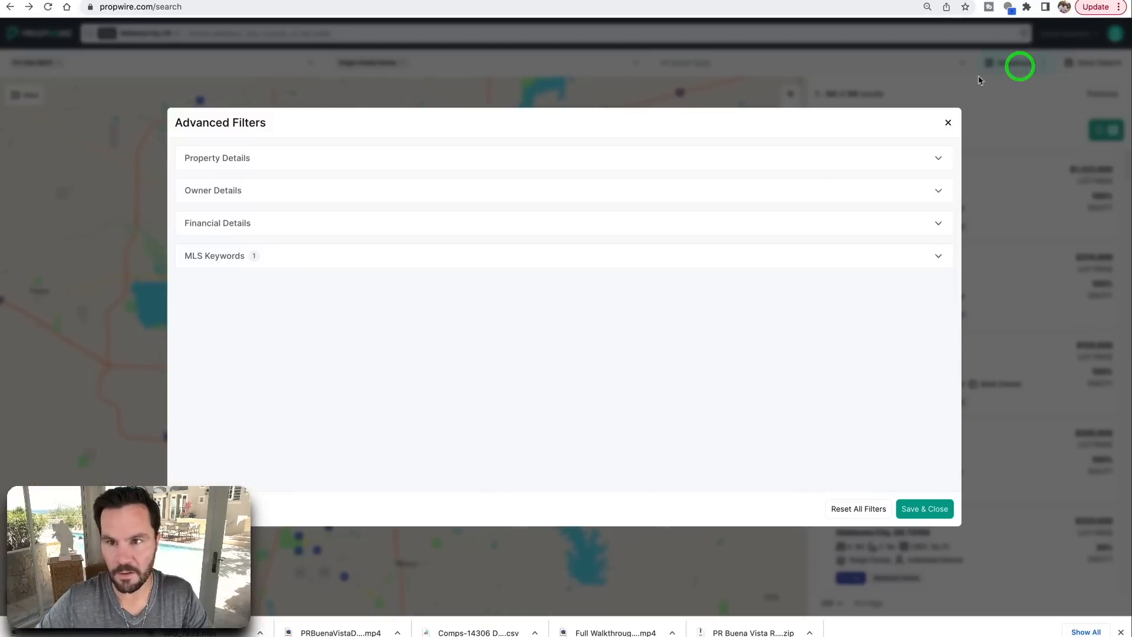
{"action": "left_click", "coordinate": [222, 256]}
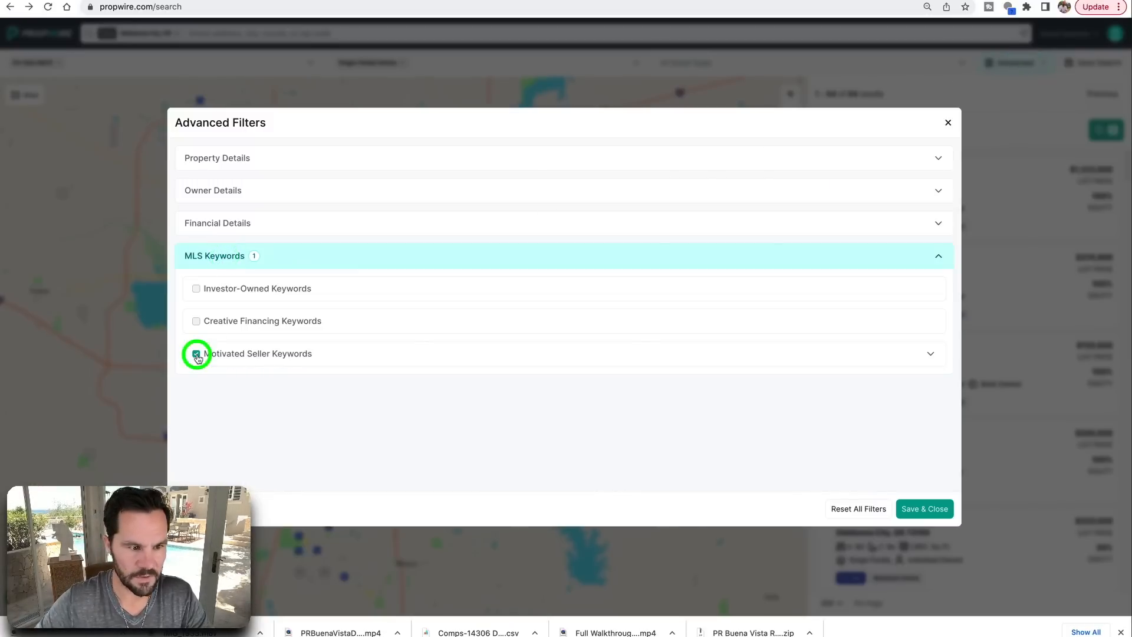
{"action": "left_click", "coordinate": [196, 355]}
{"action": "left_click", "coordinate": [195, 289]}
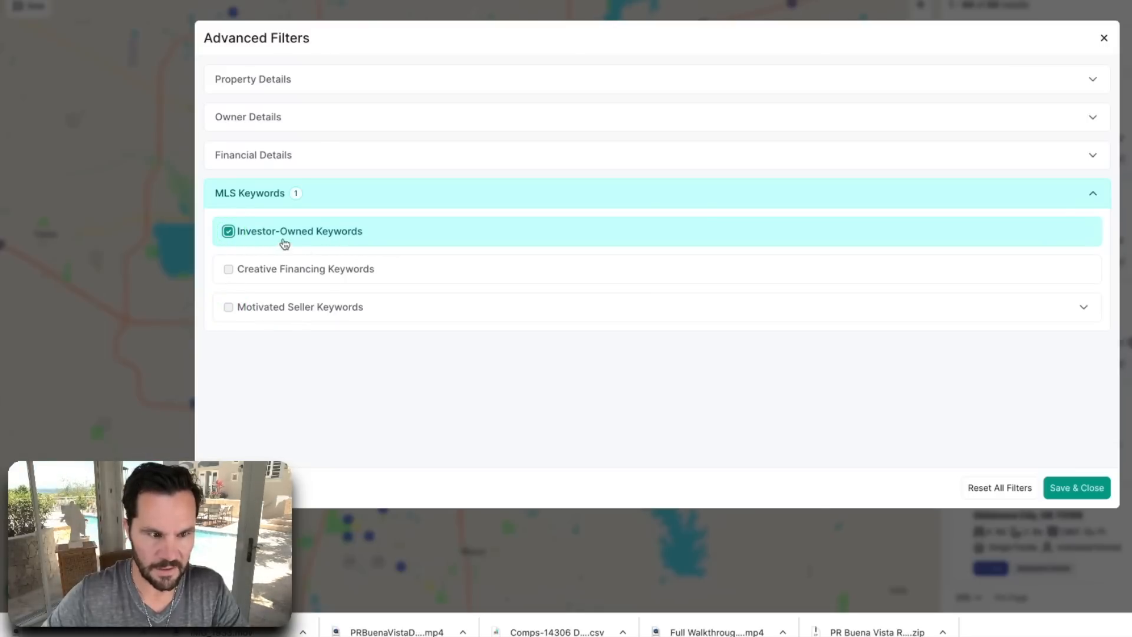
{"action": "left_click", "coordinate": [229, 271]}
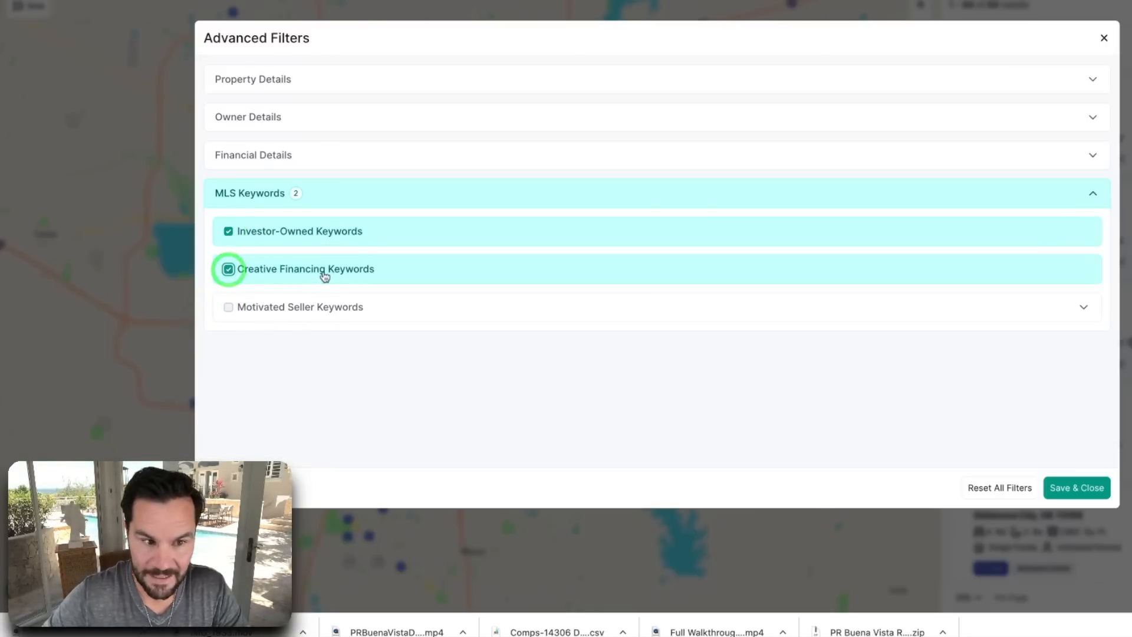
{"action": "left_click", "coordinate": [229, 233]}
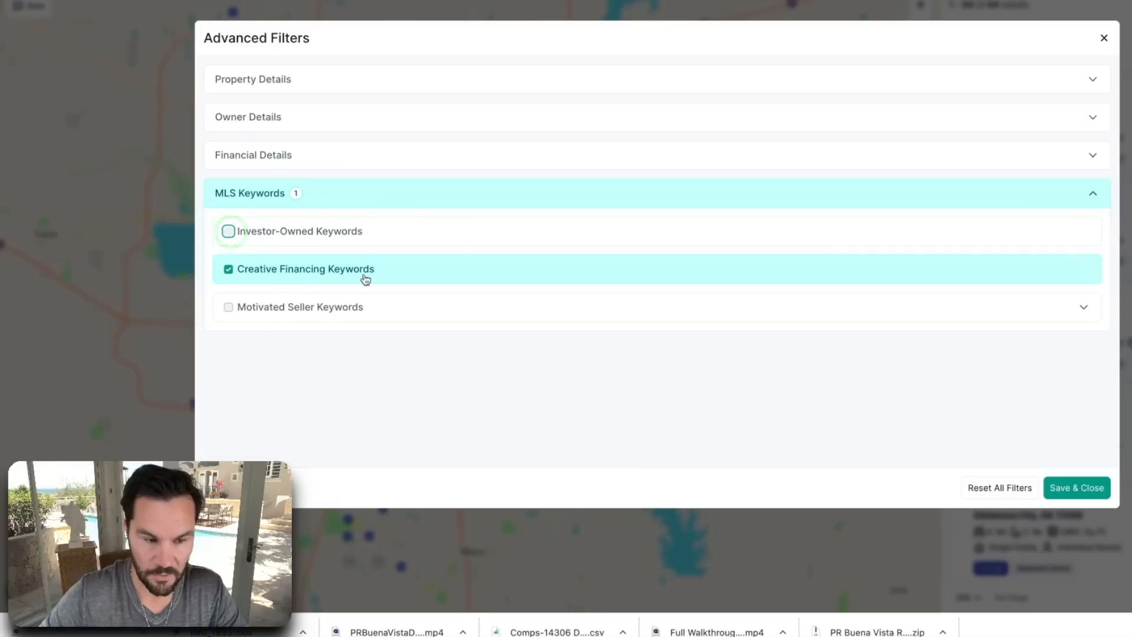
{"action": "left_click", "coordinate": [228, 270]}
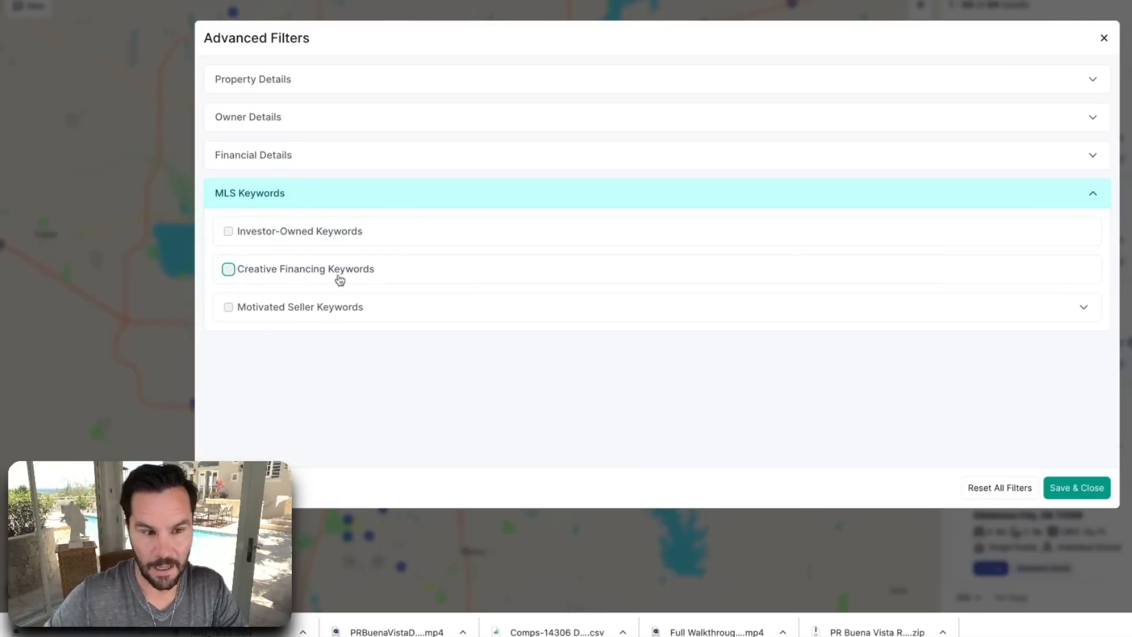
{"action": "left_click", "coordinate": [229, 232]}
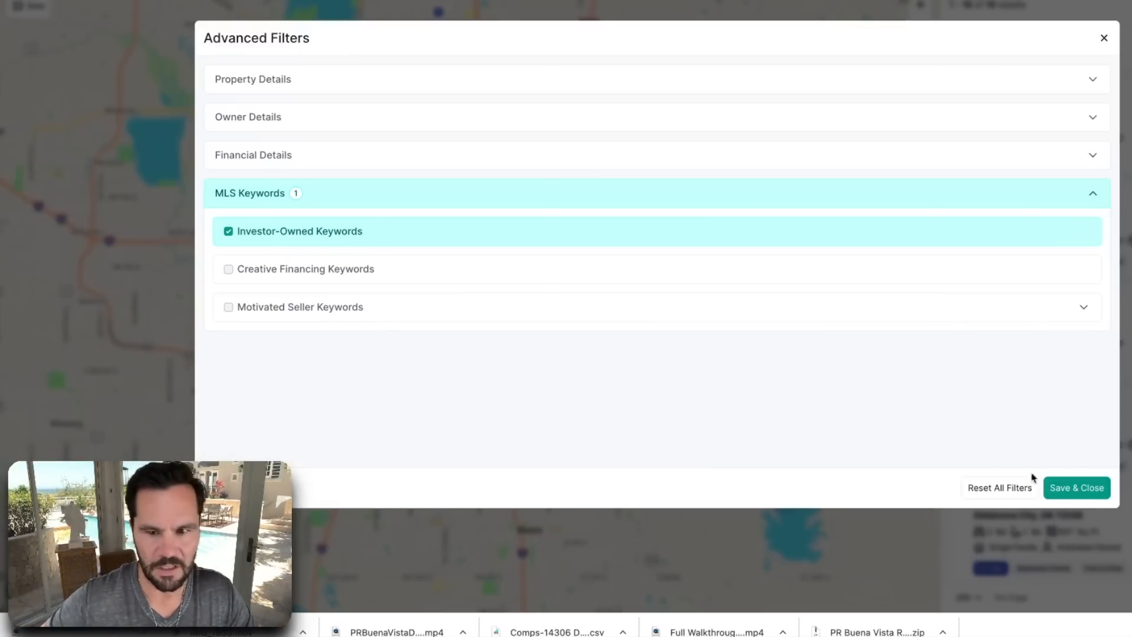
{"action": "left_click", "coordinate": [1087, 488]}
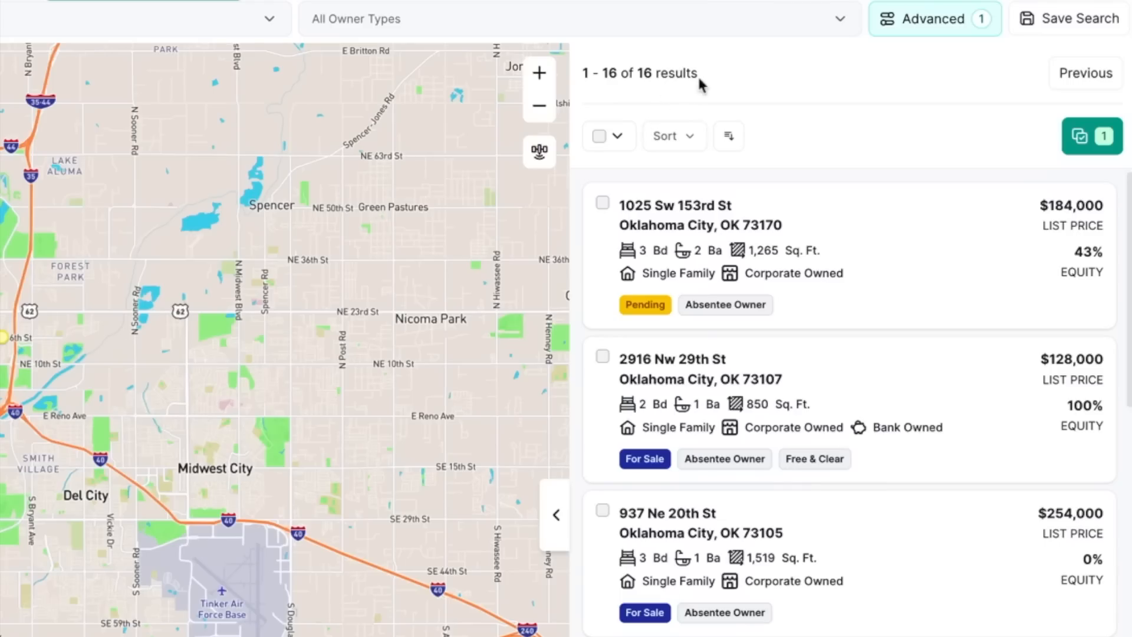
{"action": "left_click_drag", "start_coordinate": [699, 76], "coordinate": [572, 73]}
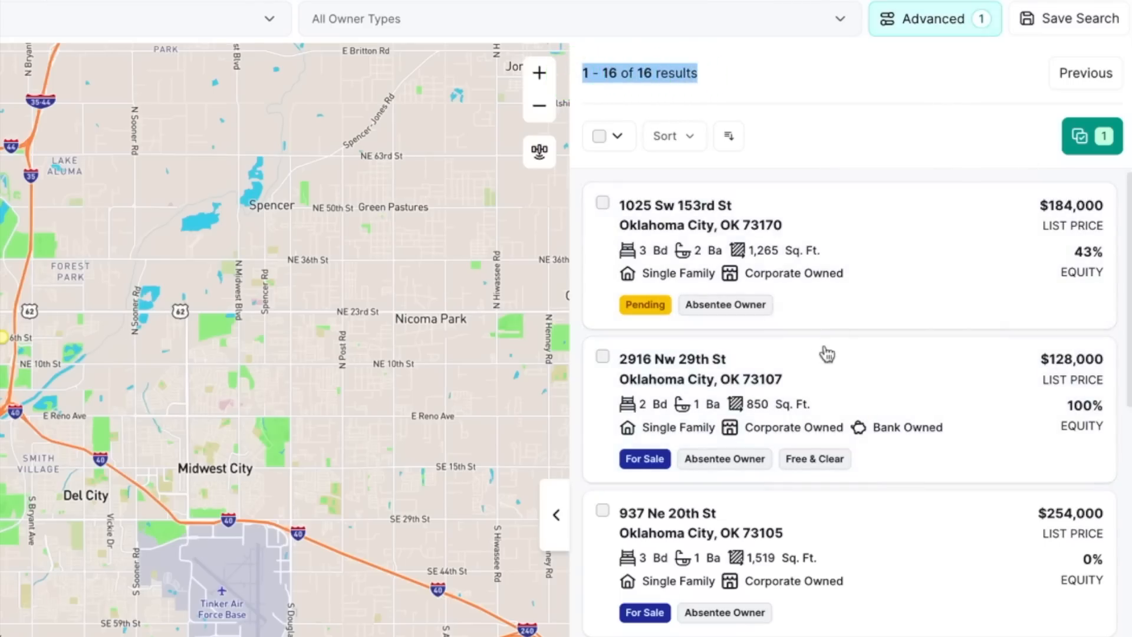
{"action": "scroll", "coordinate": [755, 283], "scroll_direction": "down", "scroll_amount": 2}
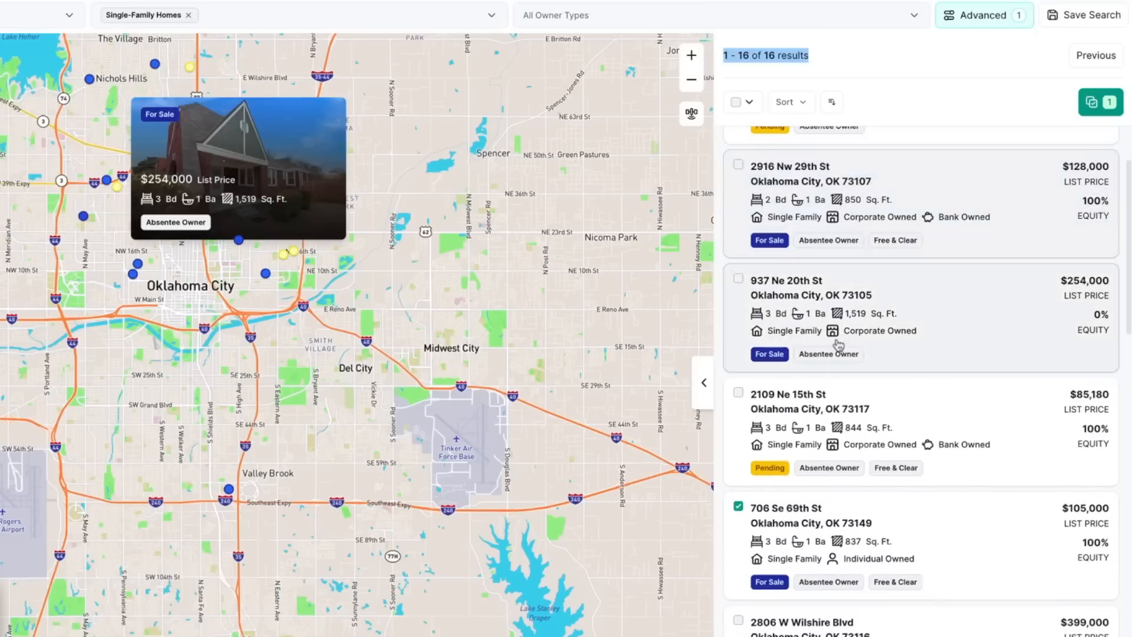
{"action": "left_click", "coordinate": [828, 541]}
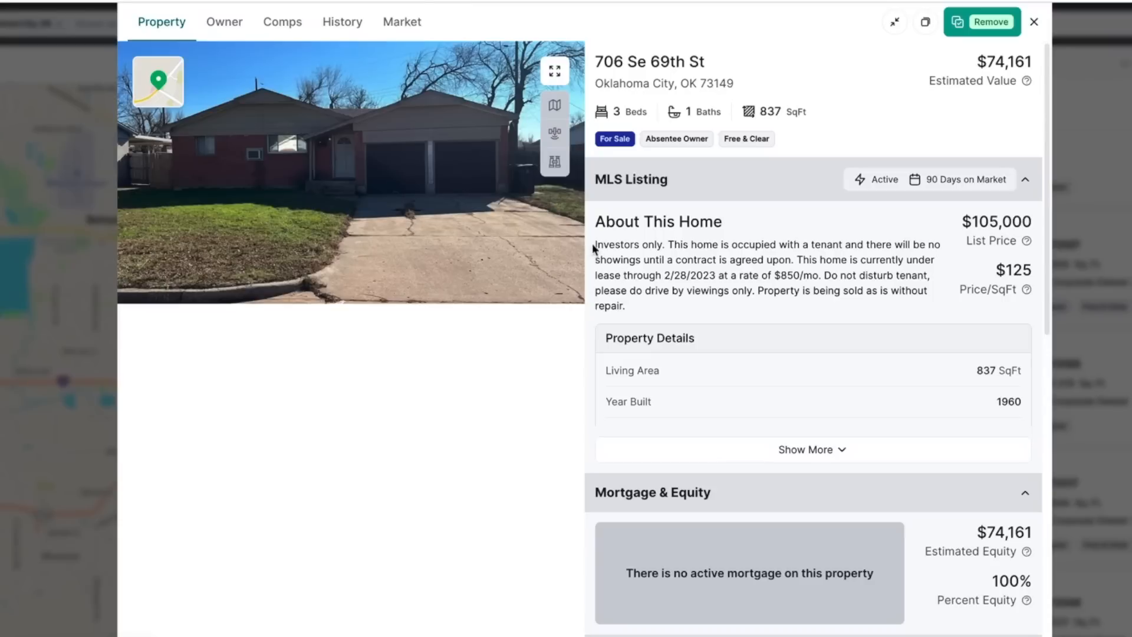
{"action": "left_click_drag", "start_coordinate": [596, 244], "coordinate": [901, 262]}
{"action": "left_click_drag", "start_coordinate": [825, 275], "coordinate": [924, 284]}
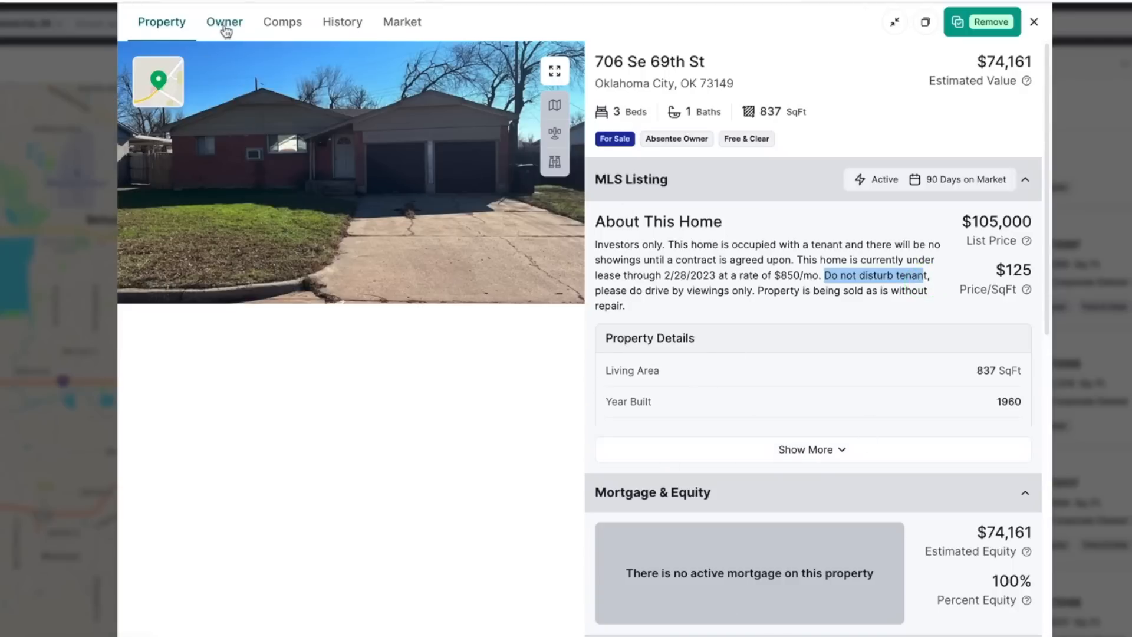
Step through the Owner, Comps, History and Market tabs, then return to the overview
{"action": "left_click", "coordinate": [225, 29]}
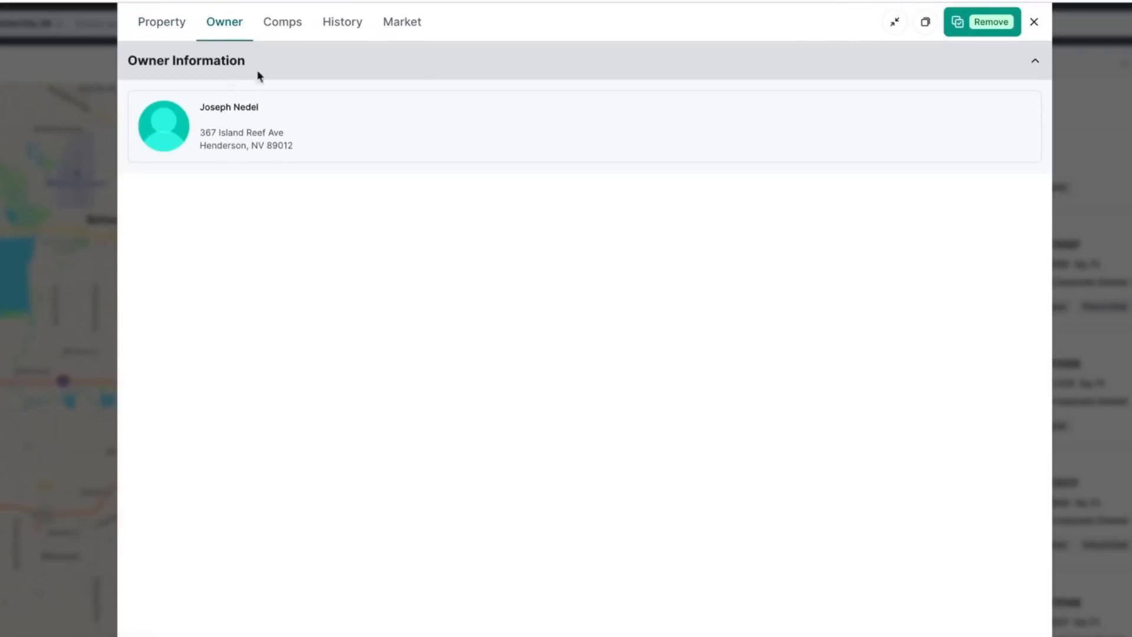
{"action": "left_click", "coordinate": [282, 25]}
{"action": "left_click", "coordinate": [352, 24]}
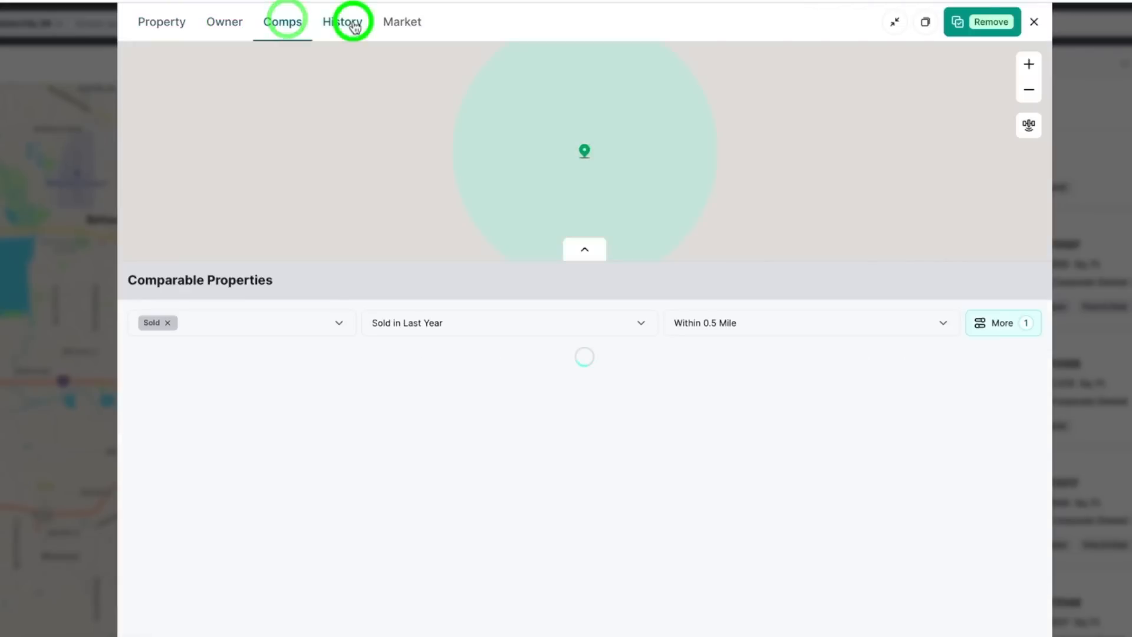
{"action": "left_click", "coordinate": [407, 24]}
{"action": "left_click", "coordinate": [166, 22]}
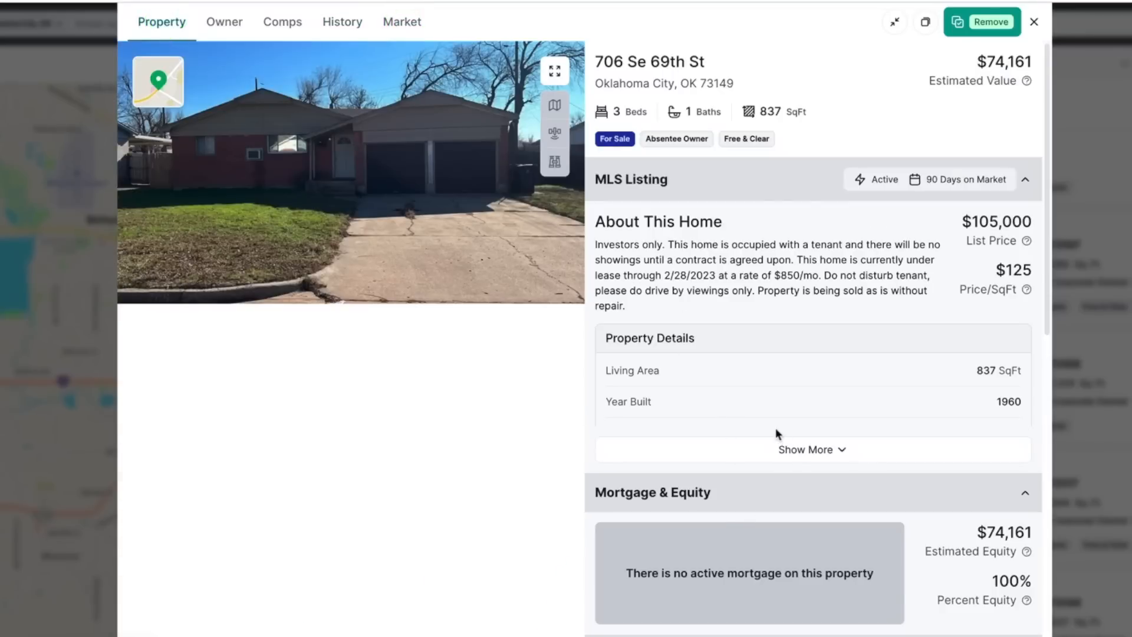
{"action": "scroll", "coordinate": [776, 432], "scroll_direction": "down", "scroll_amount": 8}
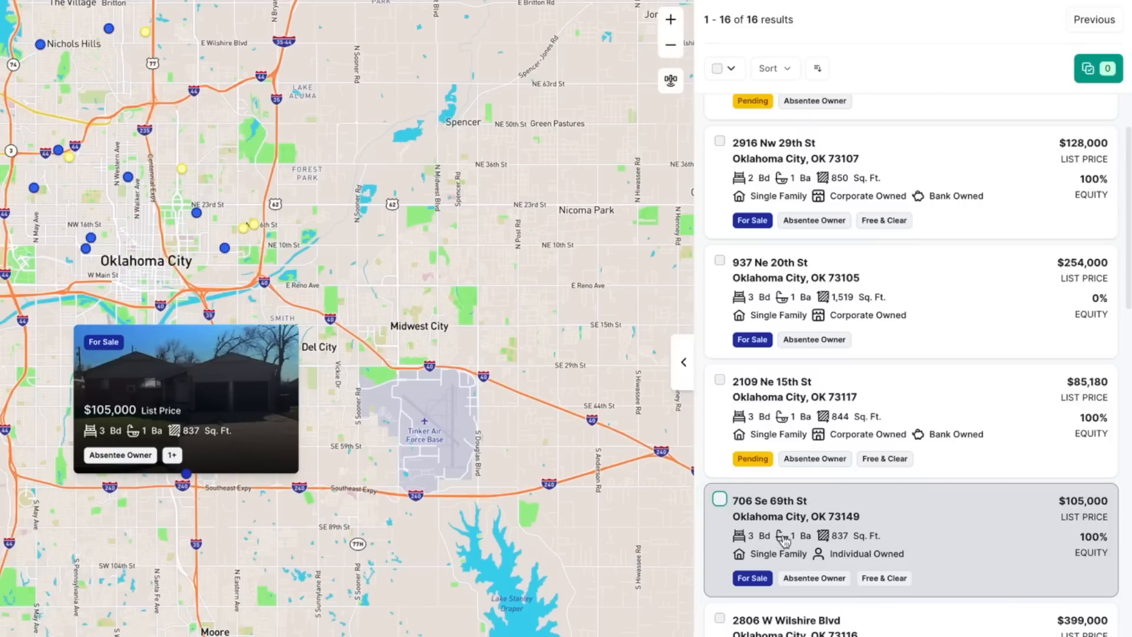
{"action": "left_click", "coordinate": [721, 500]}
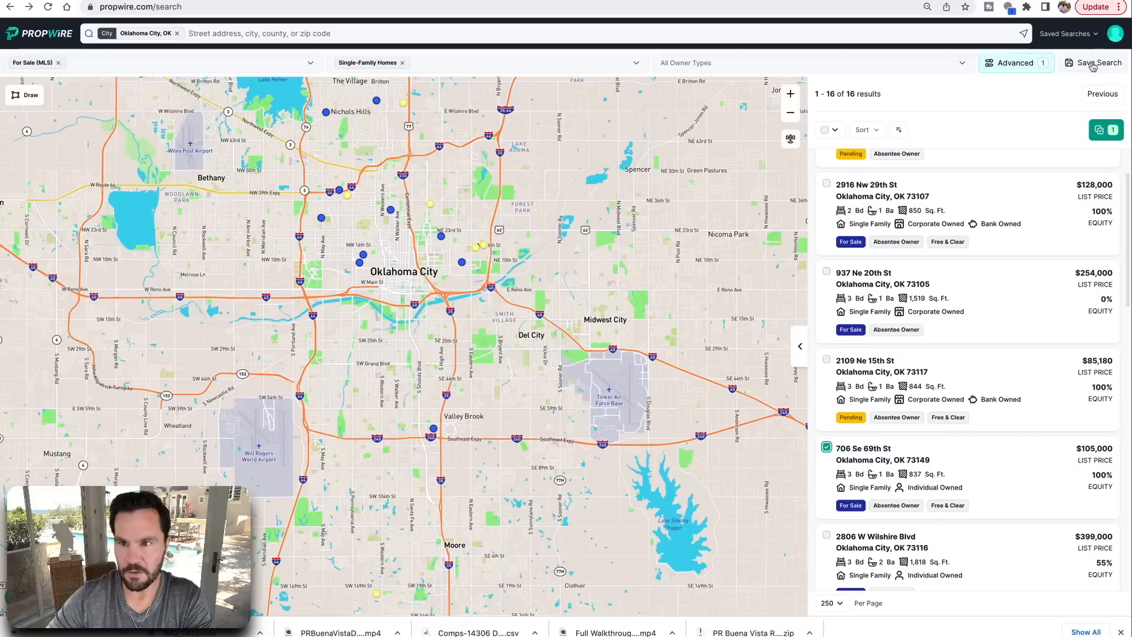
{"action": "left_click", "coordinate": [1039, 112]}
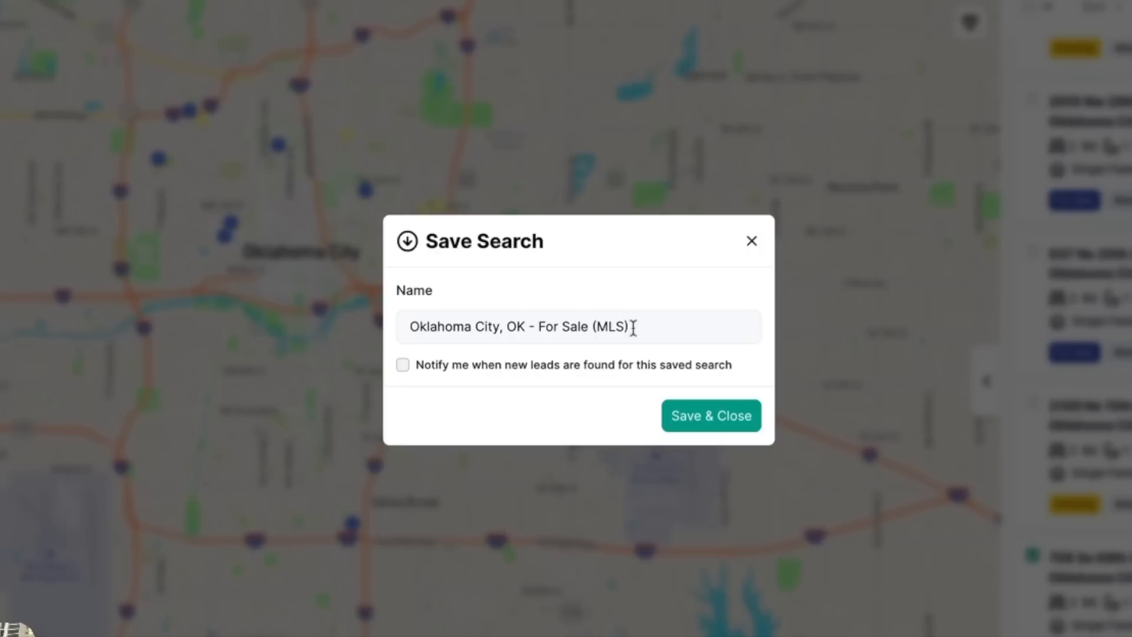
{"action": "left_click_drag", "start_coordinate": [634, 327], "coordinate": [379, 326]}
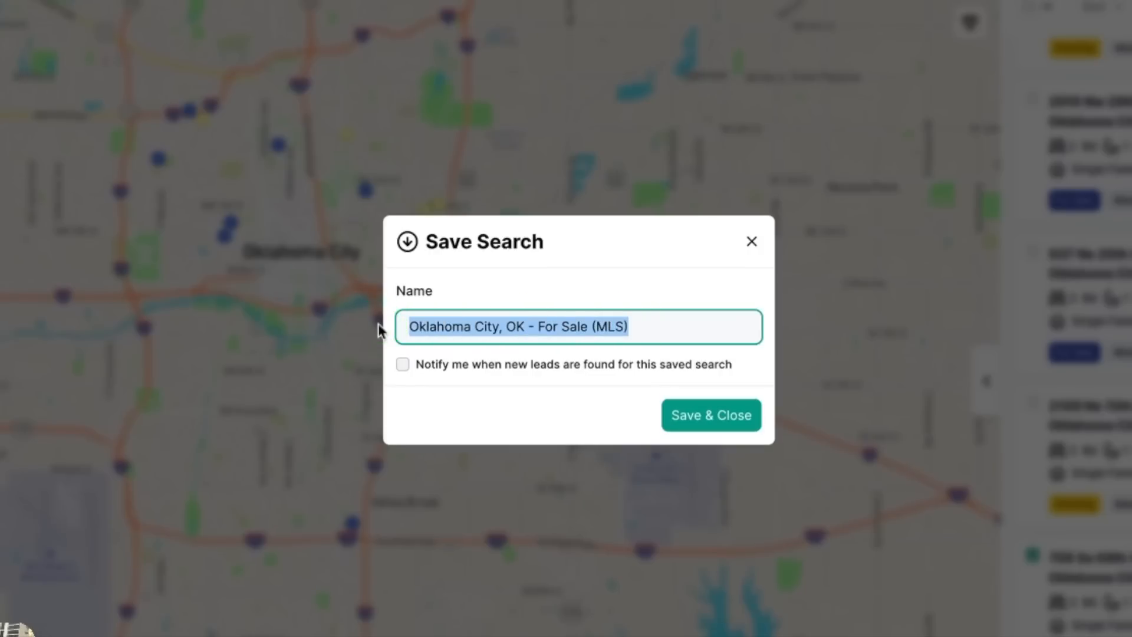
{"action": "left_click", "coordinate": [600, 326]}
{"action": "left_click_drag", "start_coordinate": [641, 328], "coordinate": [505, 324]}
{"action": "type", "text": "MLS"}
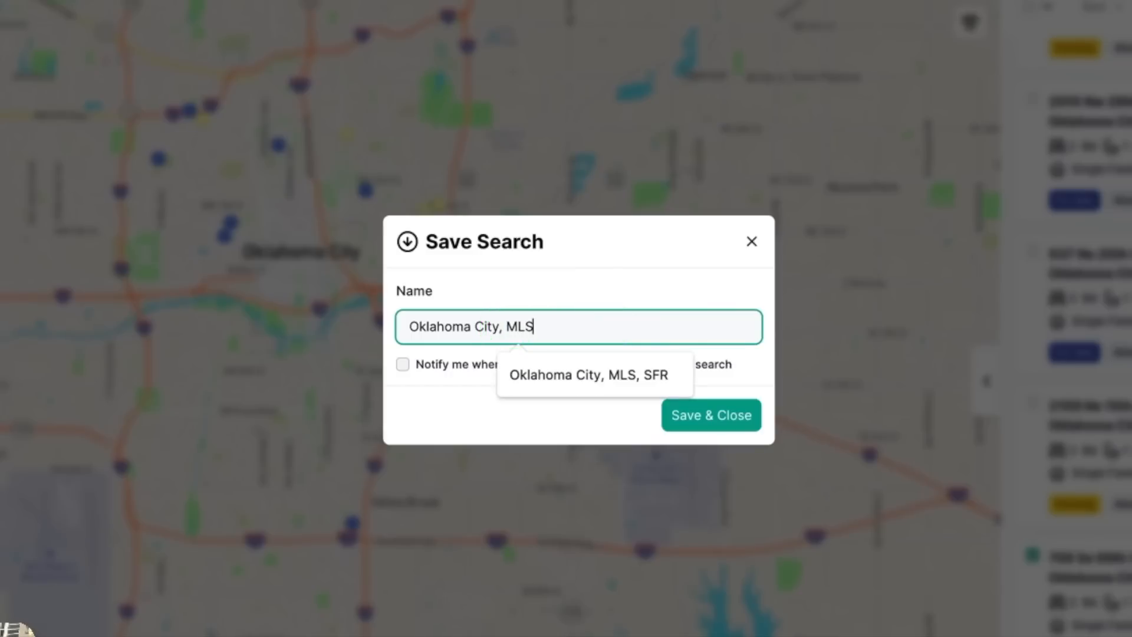
{"action": "type", "text": ", SFR"}
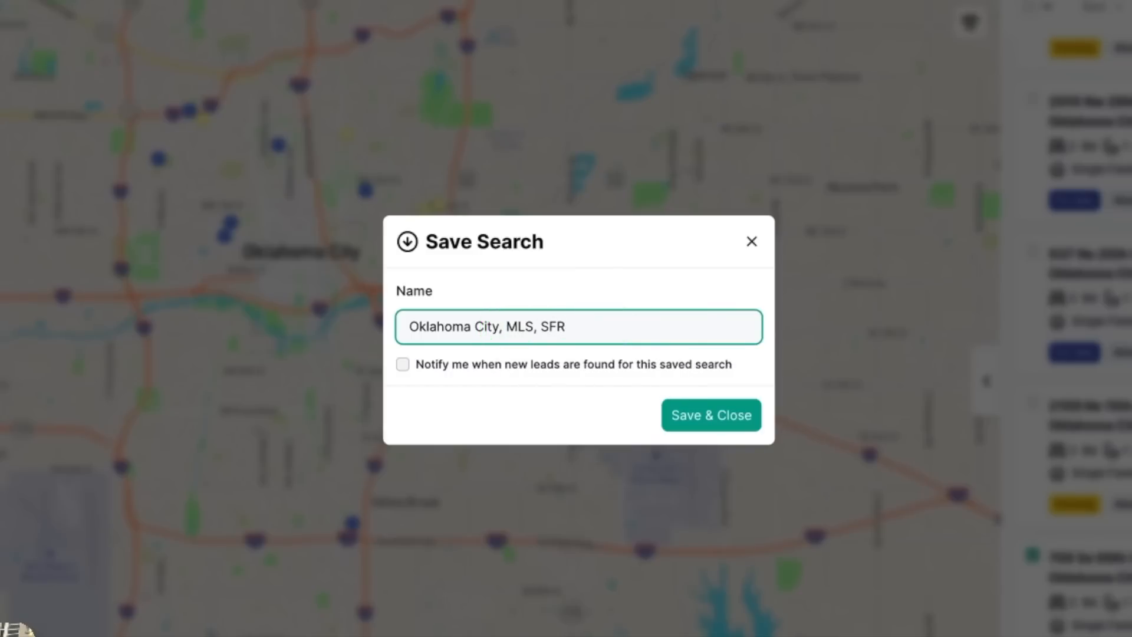